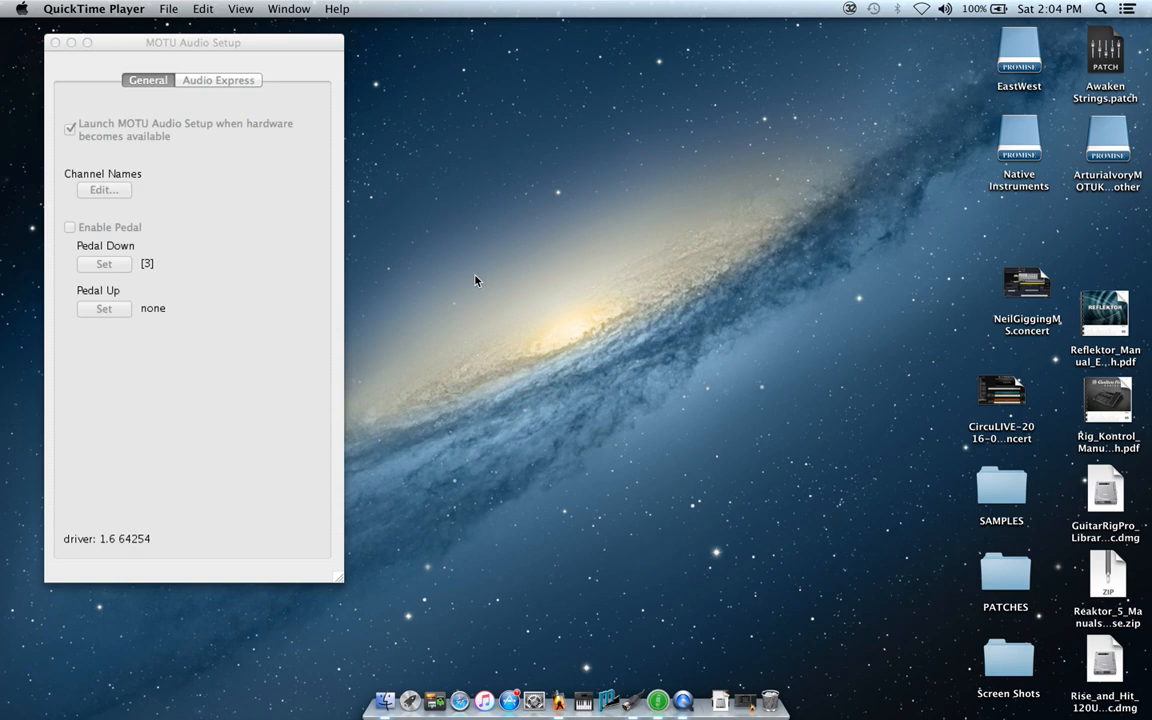
# Switch to MainStage and look through the Awaken2018-v1 concert's patch list, from the song sets up to the AC Custom Patches set.
pyautogui.click(559, 704)
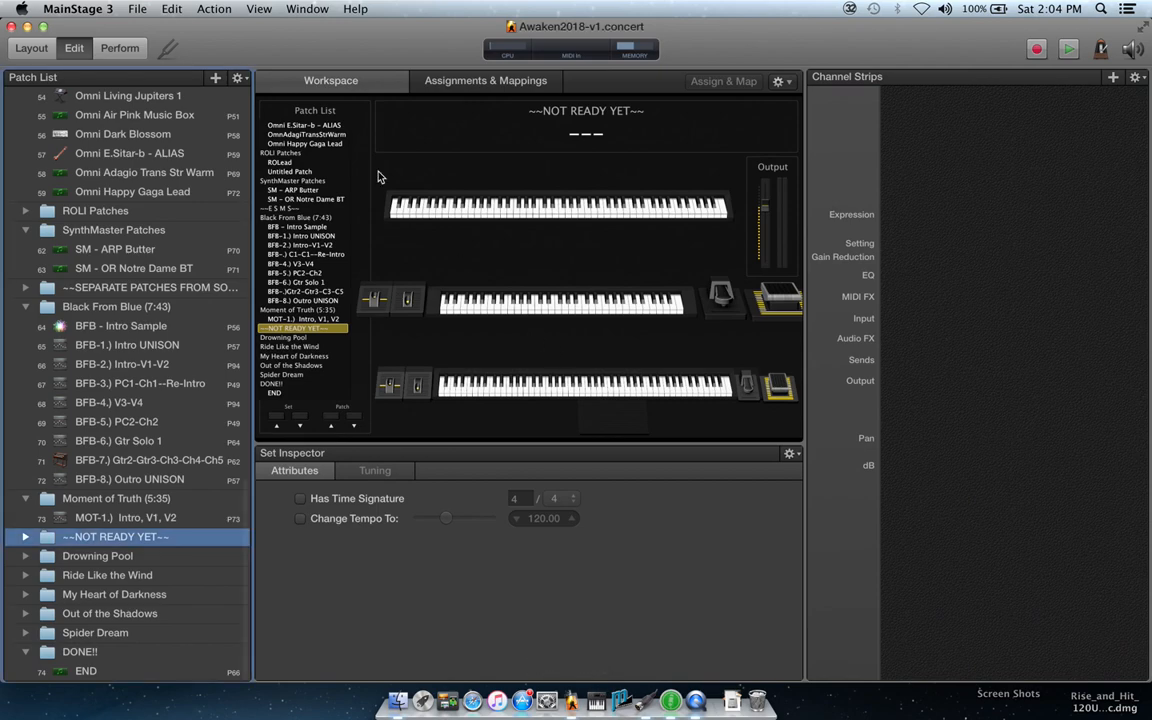
pyautogui.press('super+Tab')
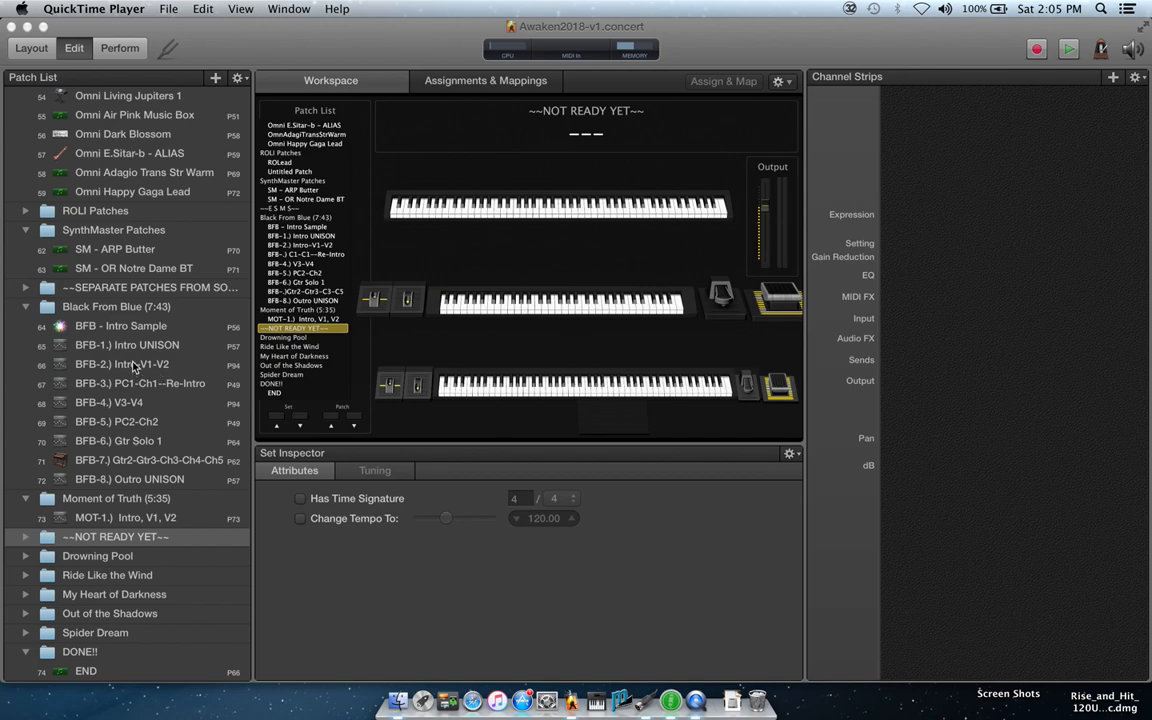
pyautogui.scroll(5, 137, 367)
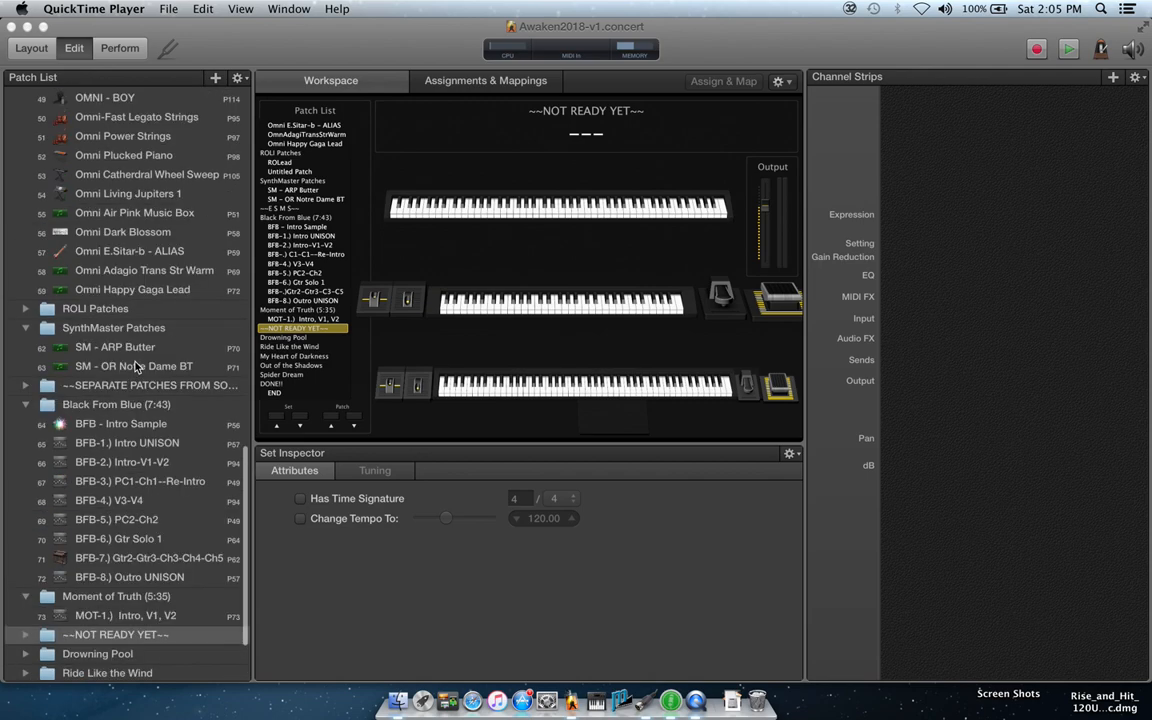
pyautogui.scroll(10, 137, 367)
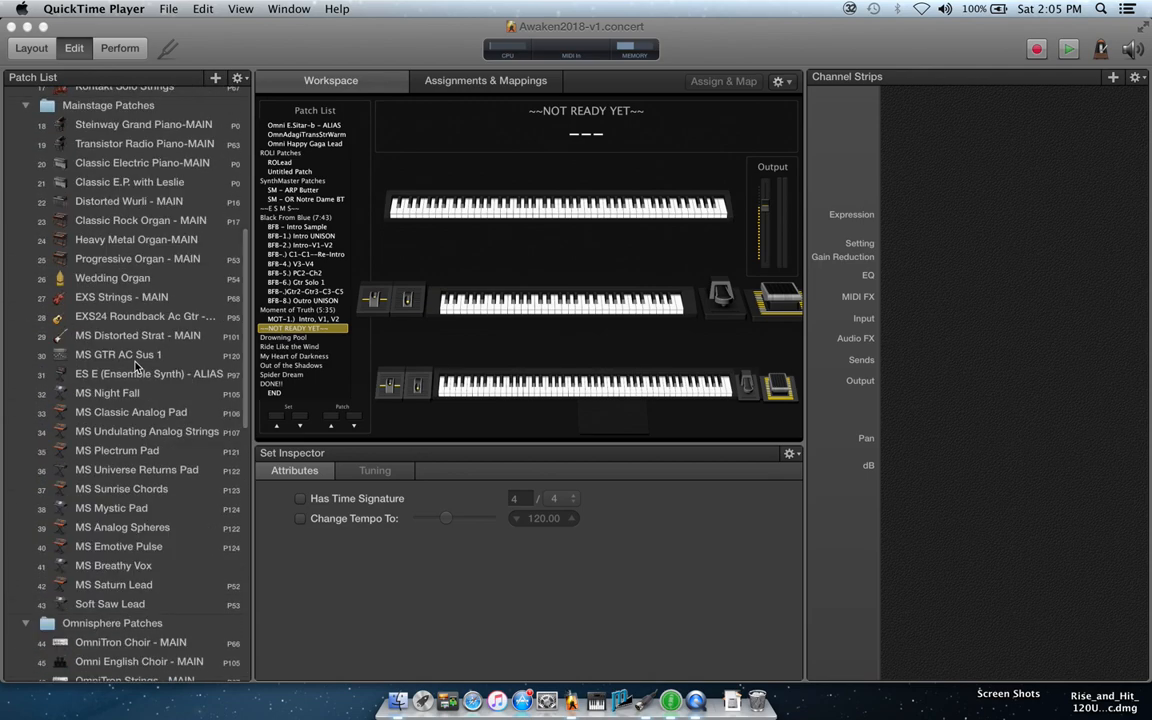
pyautogui.scroll(4, 137, 367)
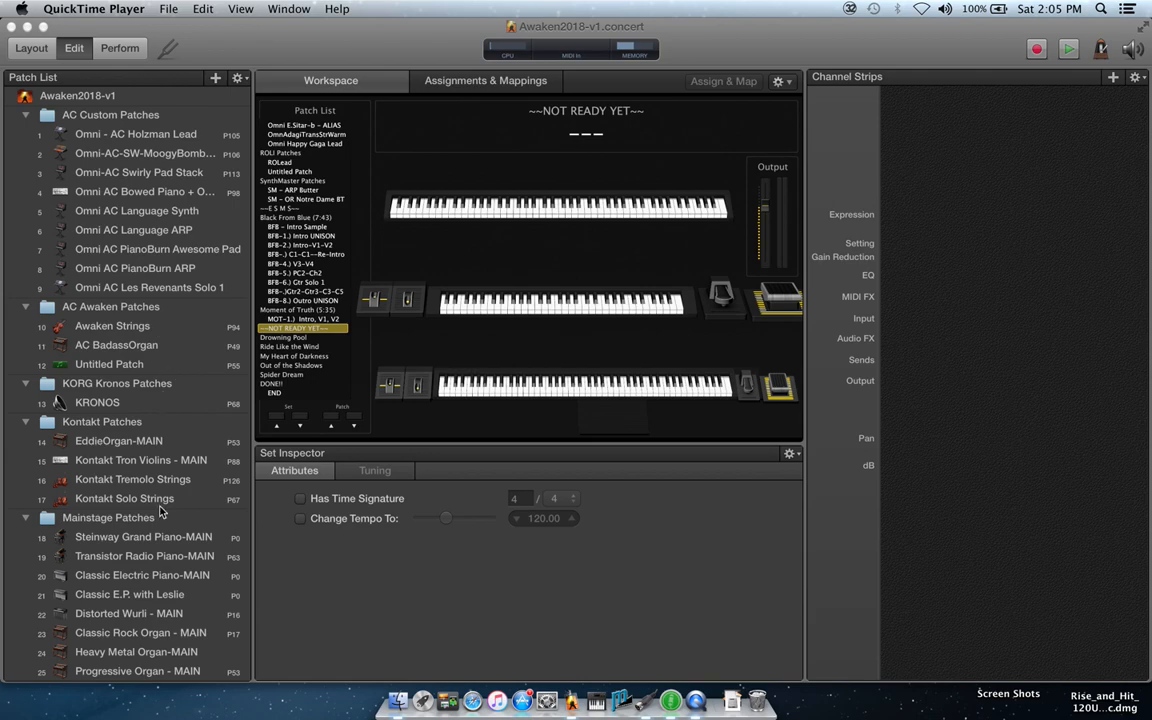
pyautogui.scroll(-10, 160, 512)
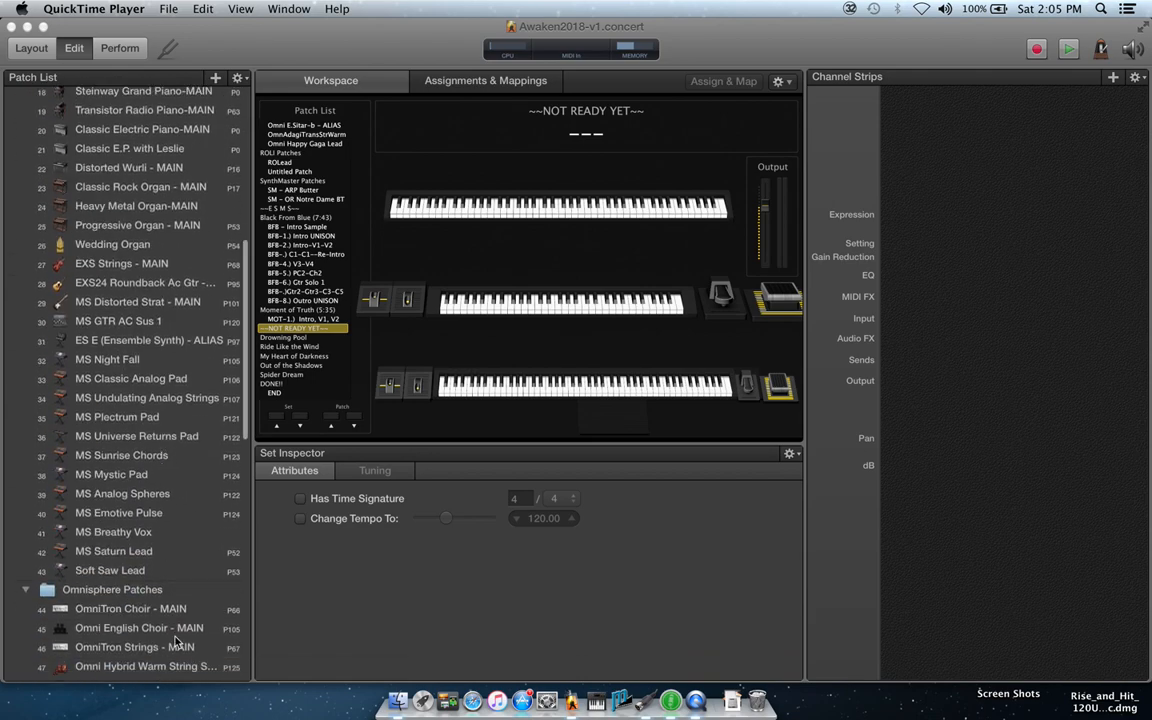
pyautogui.scroll(-4, 175, 640)
pyautogui.scroll(15, 181, 416)
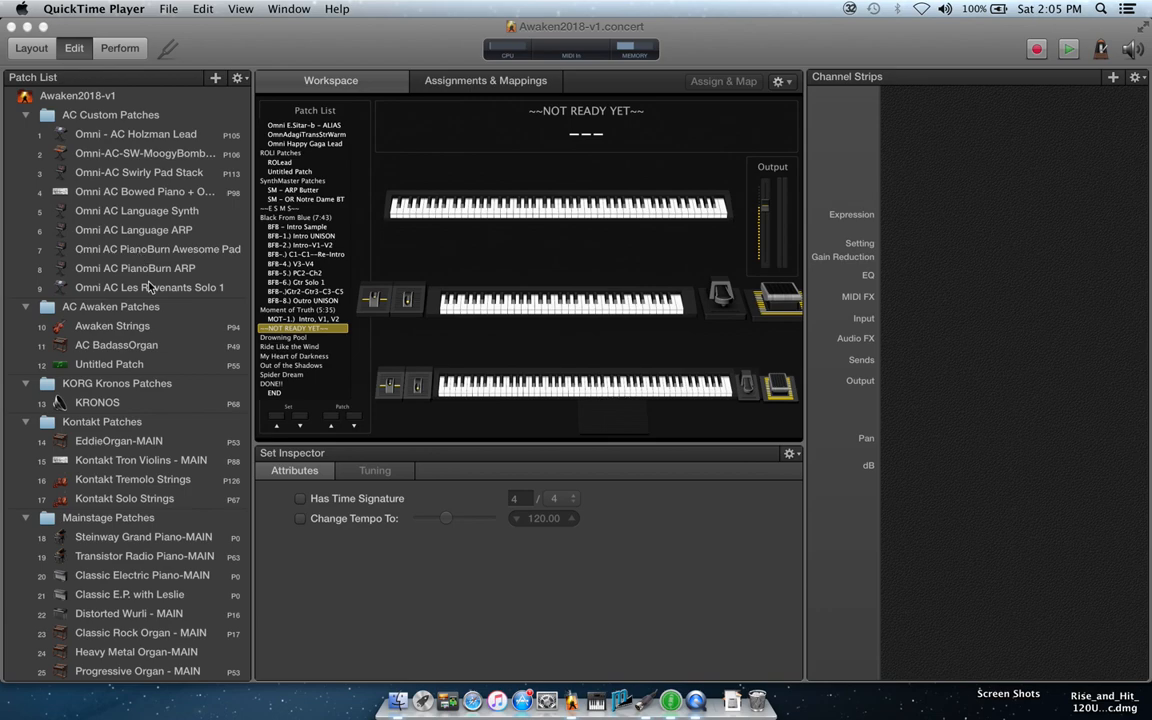
# Collapse the AC Custom Patches set and view the AC BadassOrgan and Awaken Strings patches.
pyautogui.click(26, 117)
pyautogui.click(26, 117)
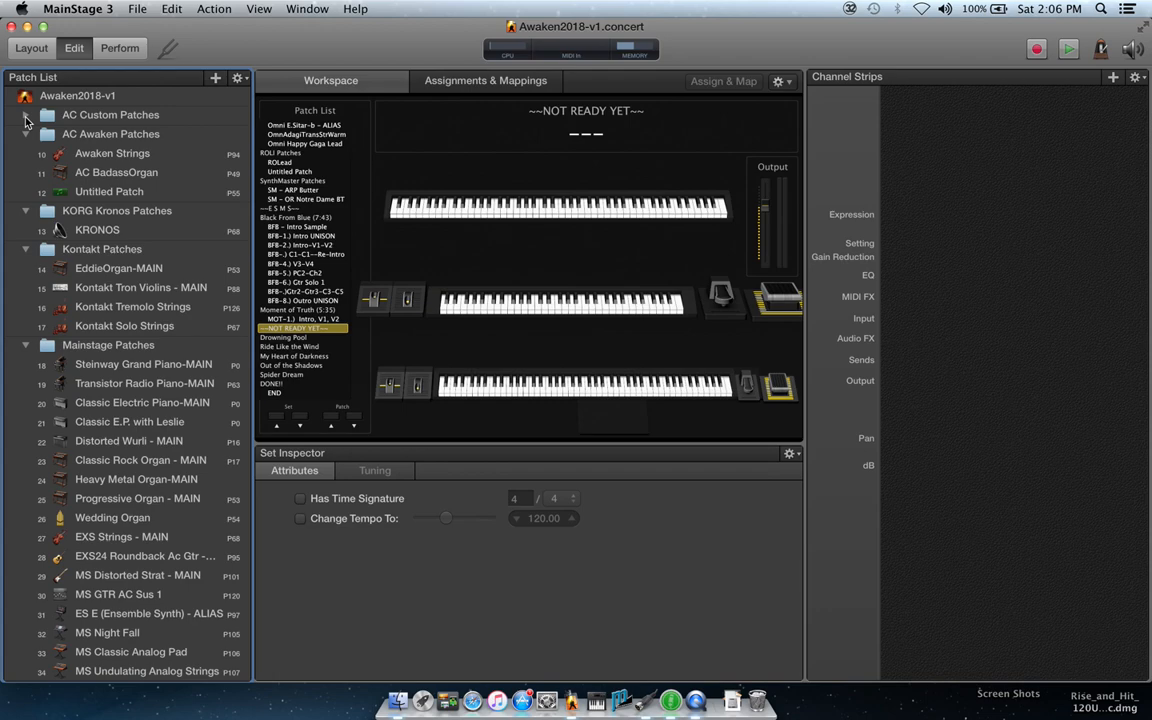
pyautogui.click(128, 175)
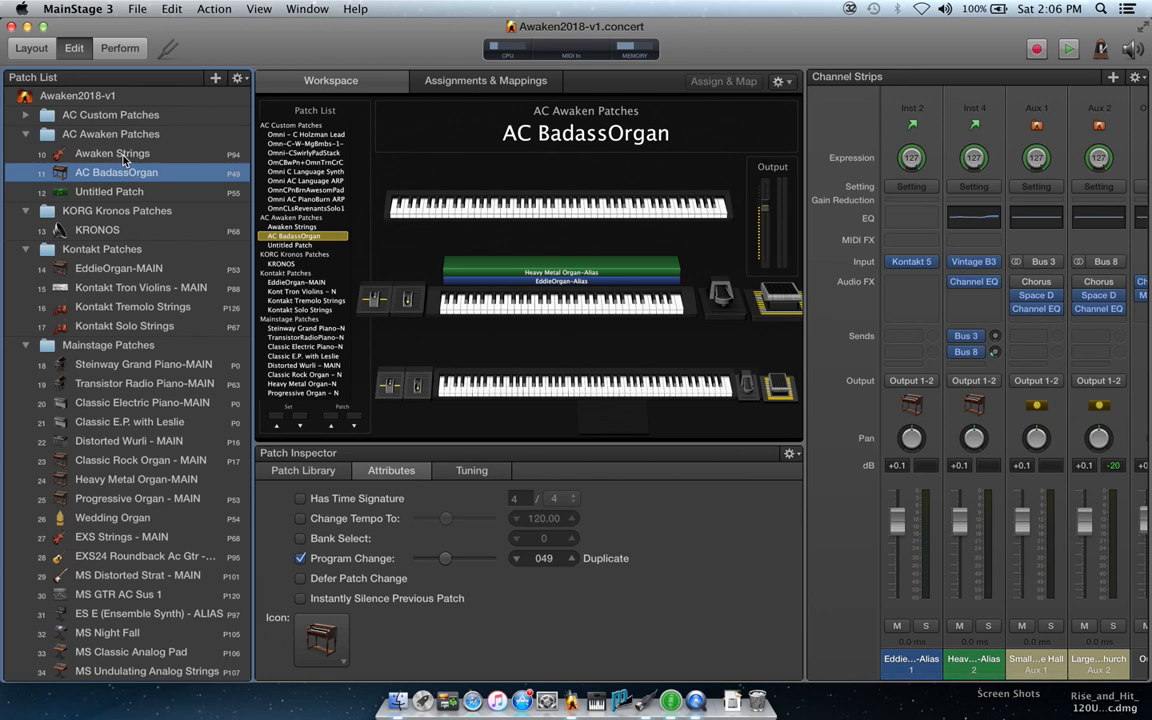
pyautogui.click(121, 156)
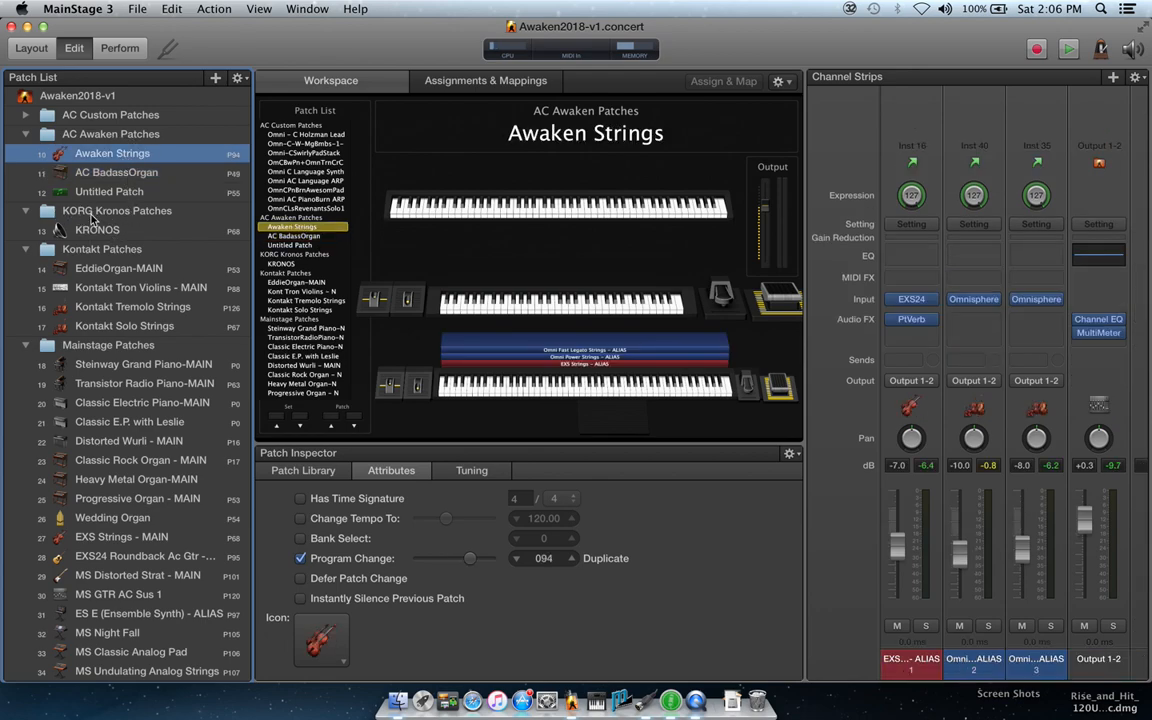
# View the KRONOS patch and collapse the KORG Kronos Patches and Kontakt Patches sets.
pyautogui.click(92, 211)
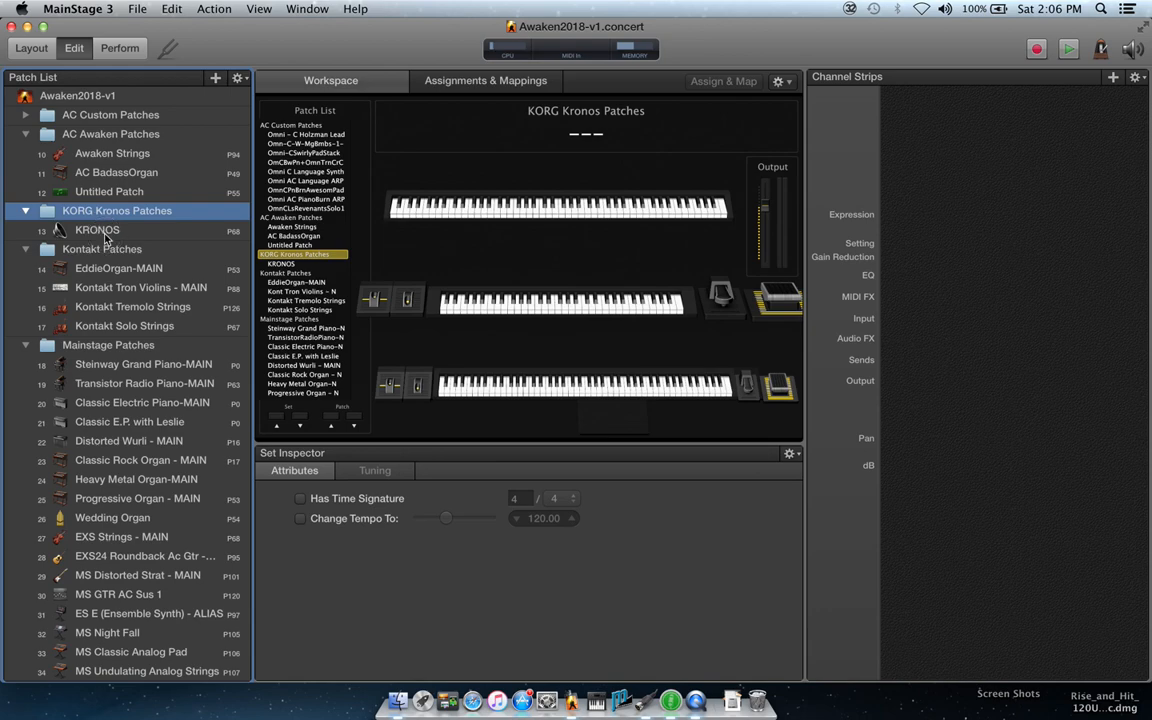
pyautogui.click(100, 231)
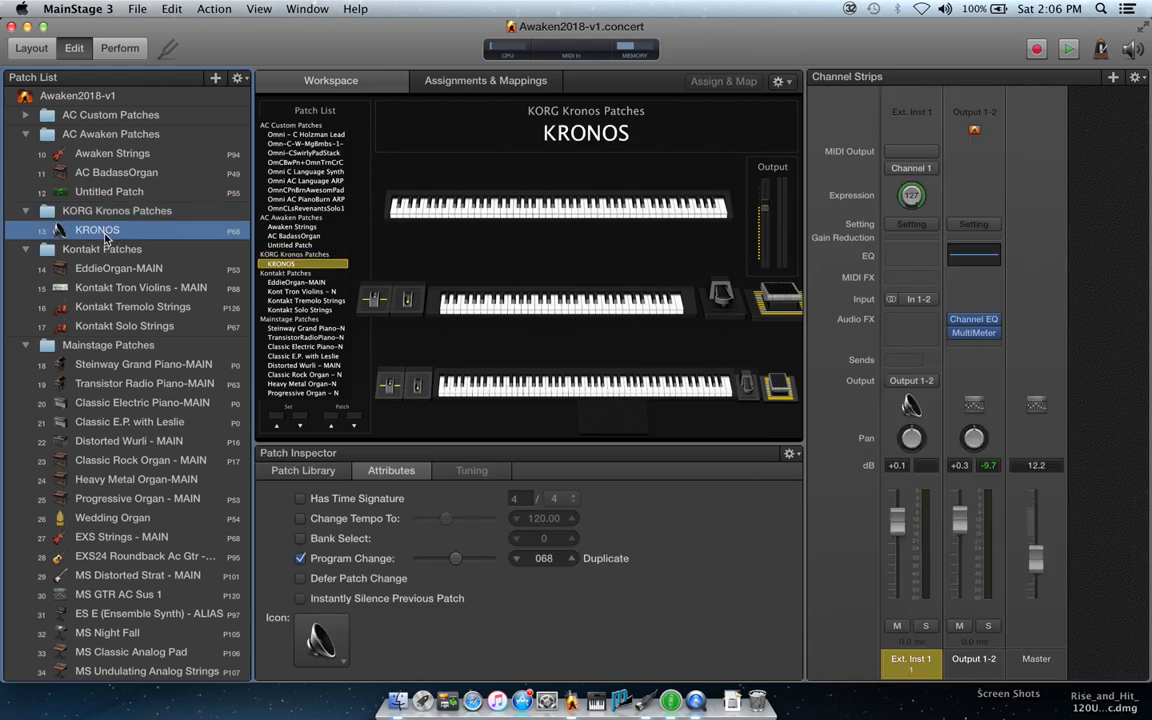
pyautogui.click(26, 211)
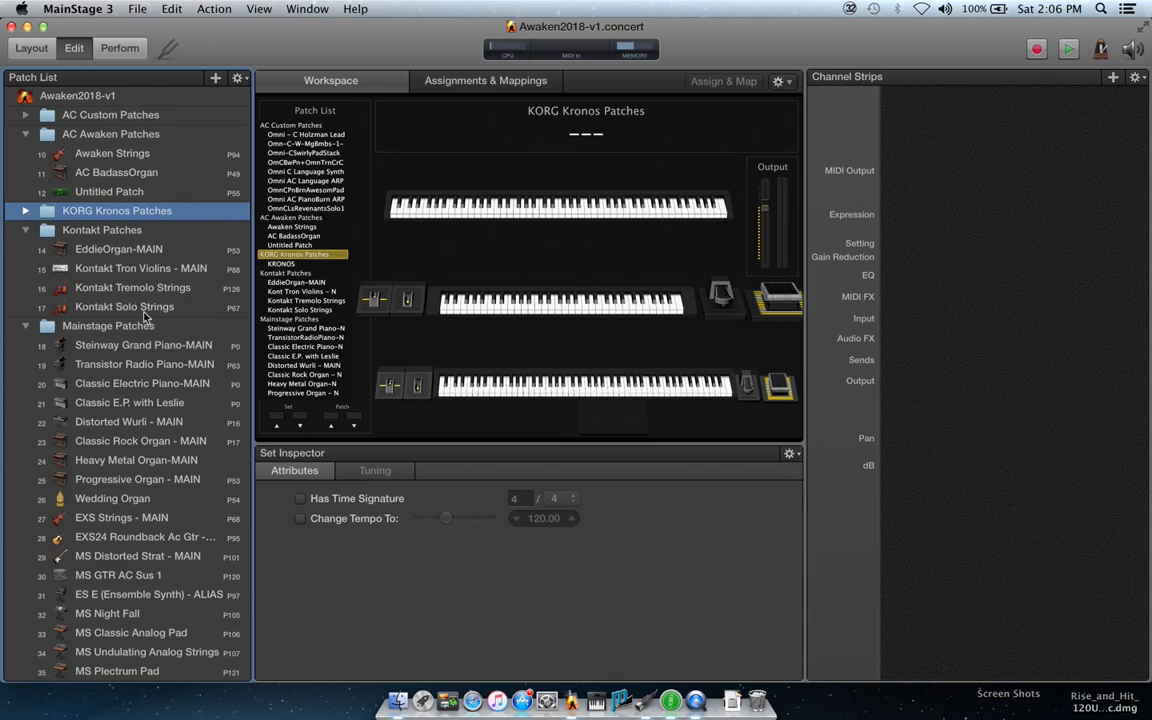
pyautogui.click(26, 231)
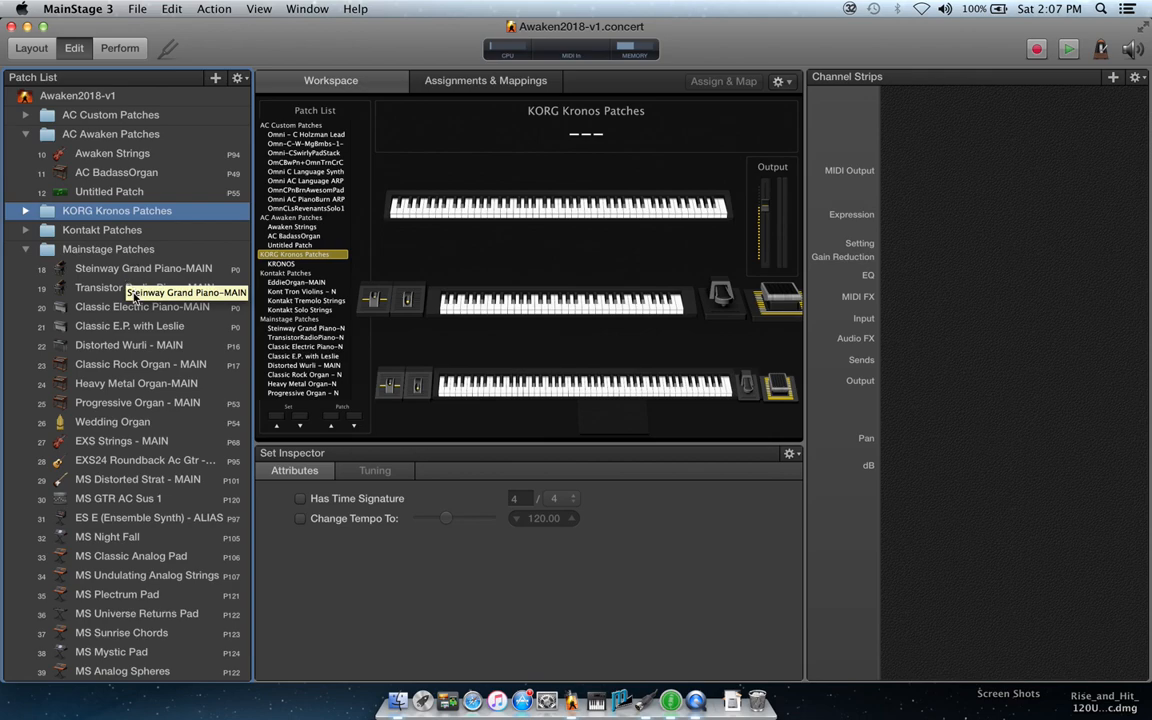
# Collapse the SynthMaster Patches set and select the ~~SEPARATE PATCHES FROM SONGS~~ divider set.
pyautogui.scroll(-5, 122, 357)
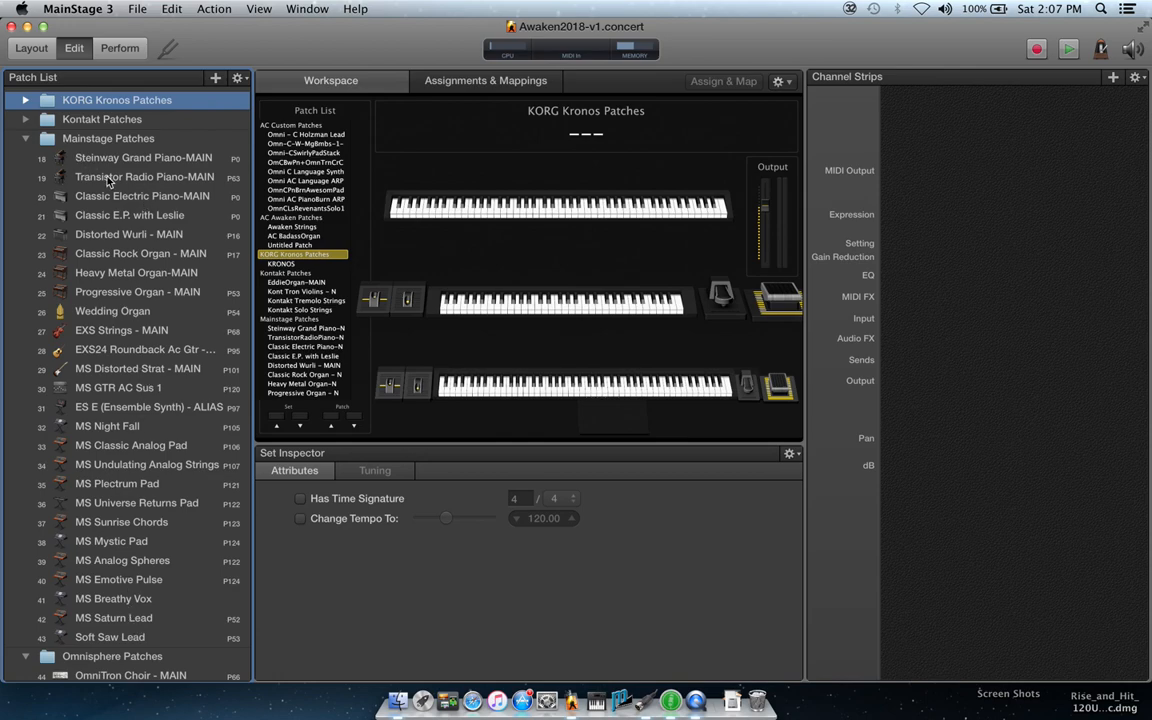
pyautogui.scroll(-10, 148, 322)
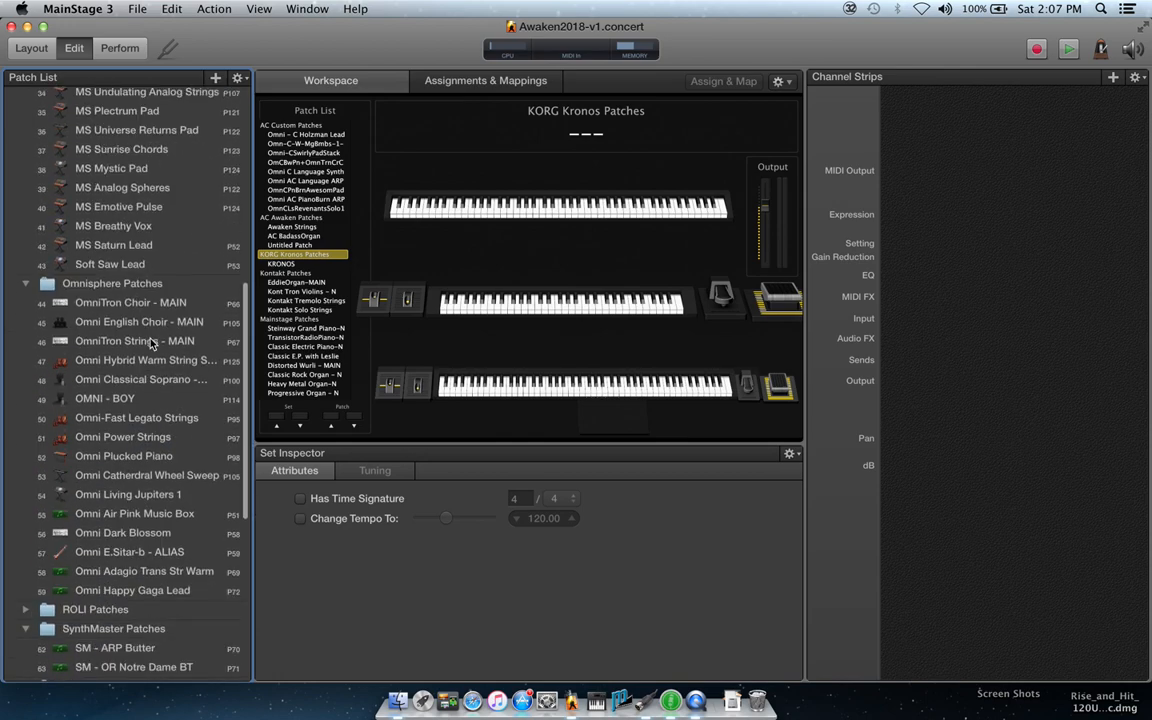
pyautogui.scroll(-2, 152, 342)
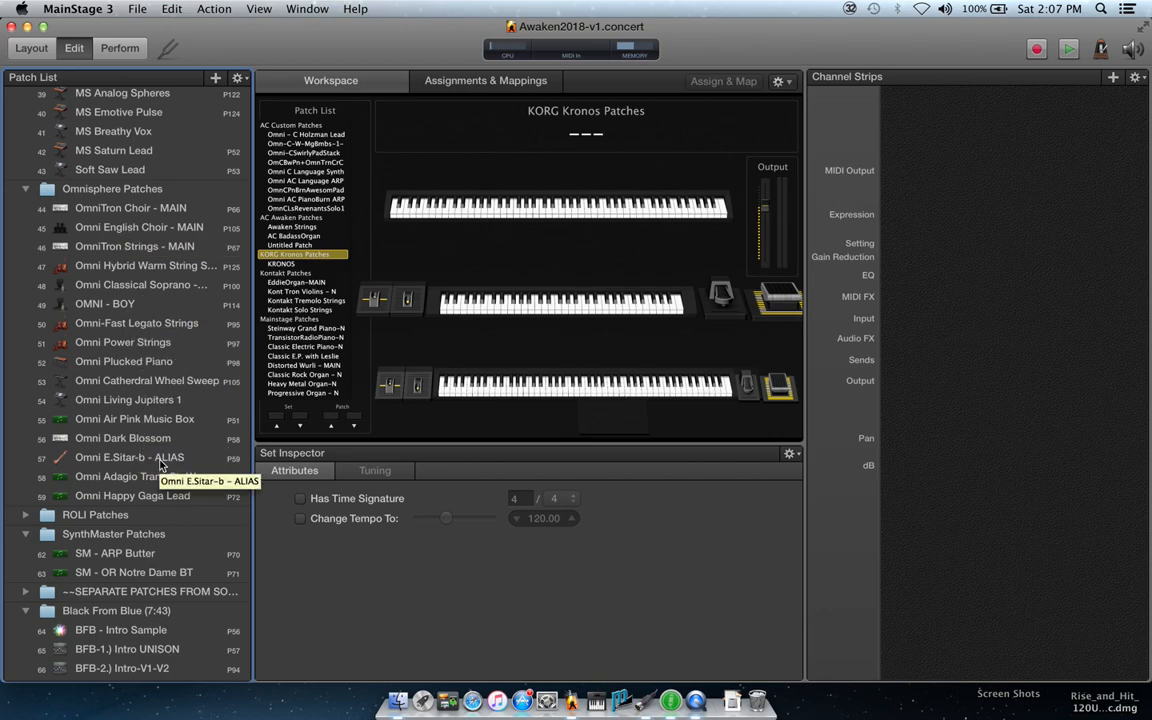
pyautogui.scroll(-12, 160, 460)
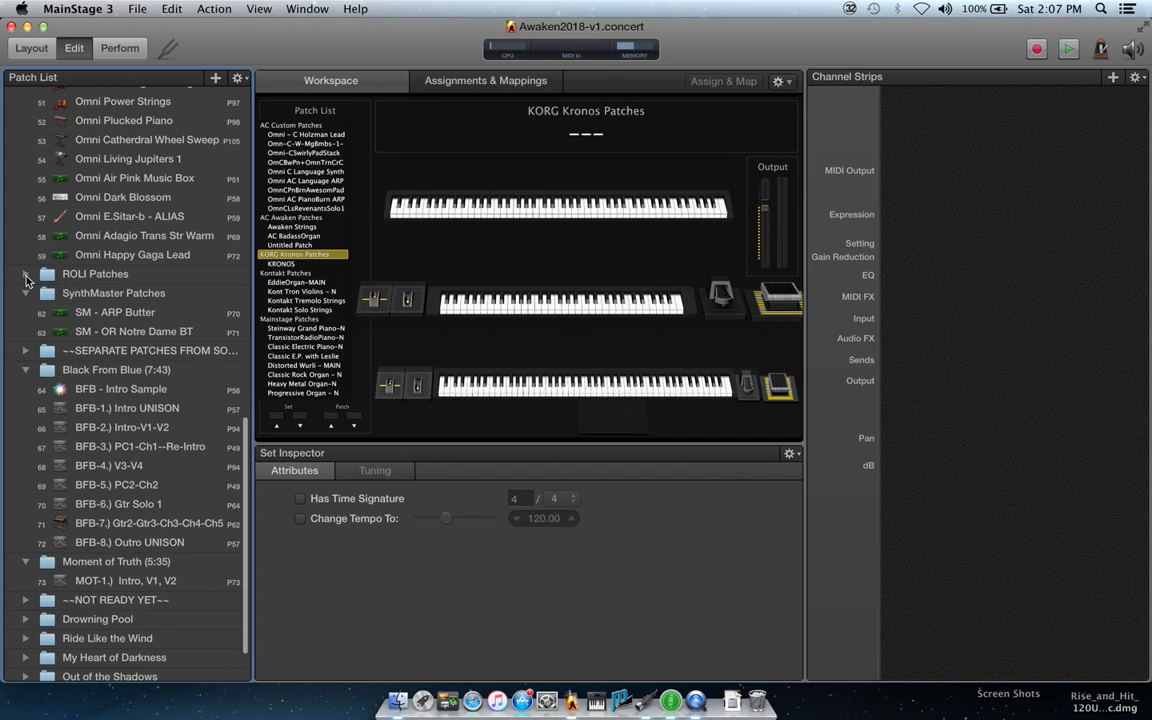
pyautogui.click(26, 275)
pyautogui.click(26, 274)
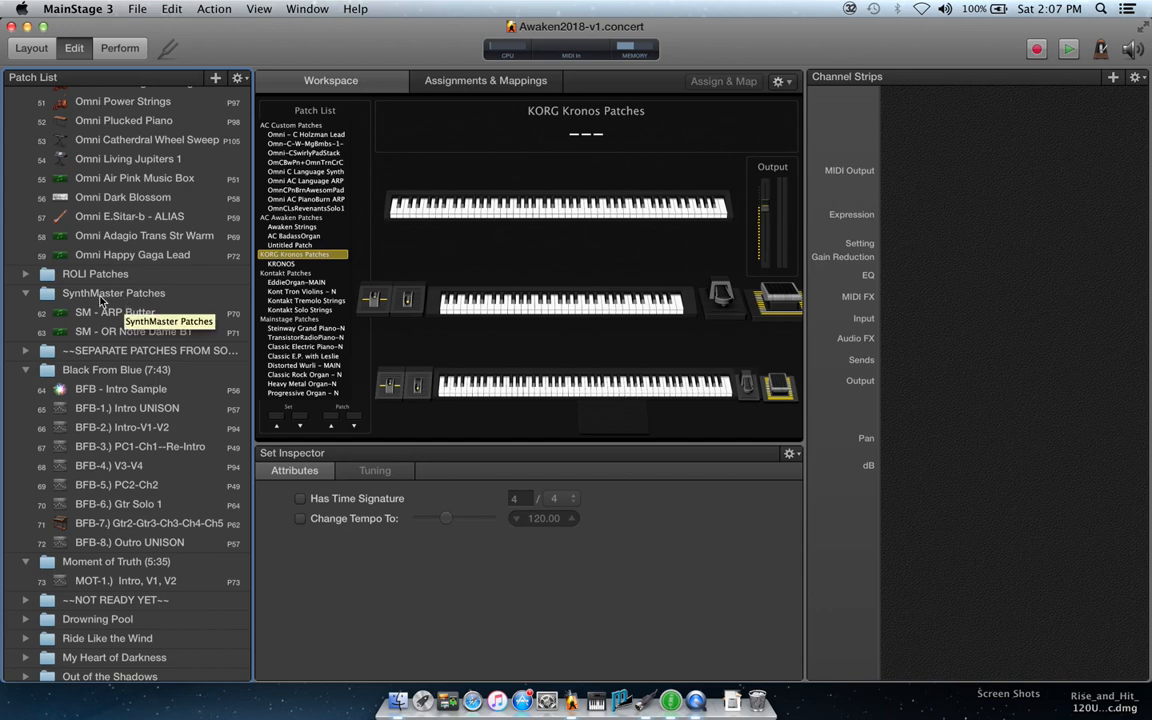
pyautogui.click(26, 293)
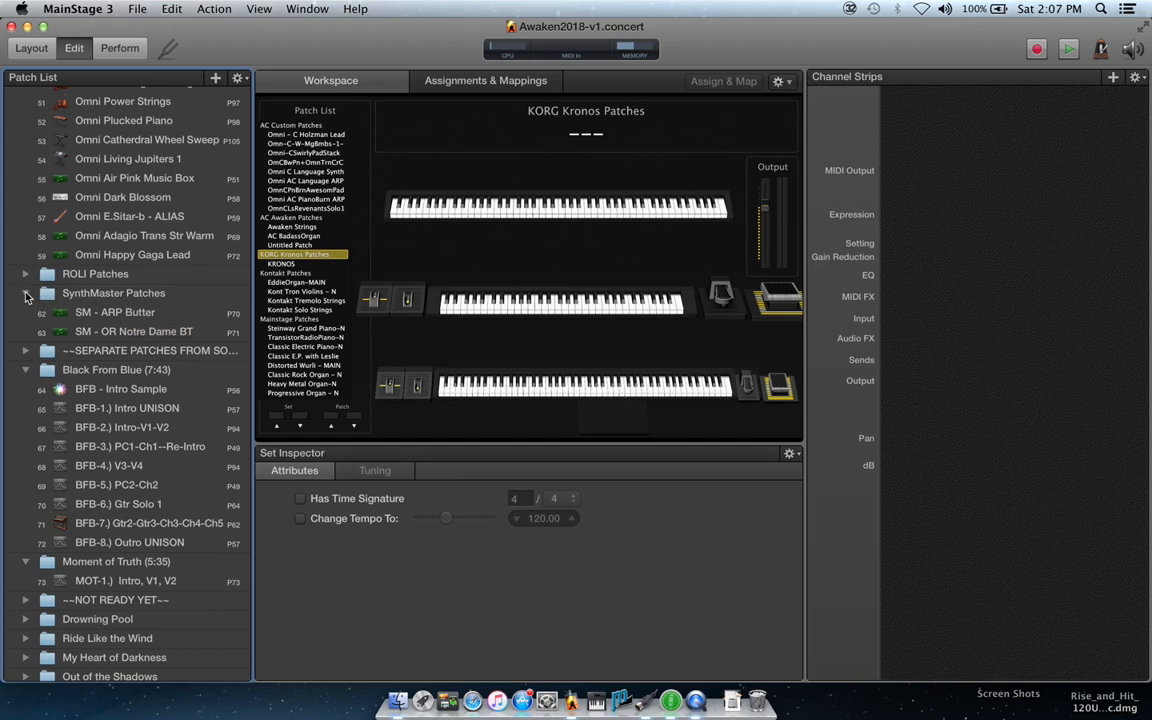
pyautogui.click(90, 313)
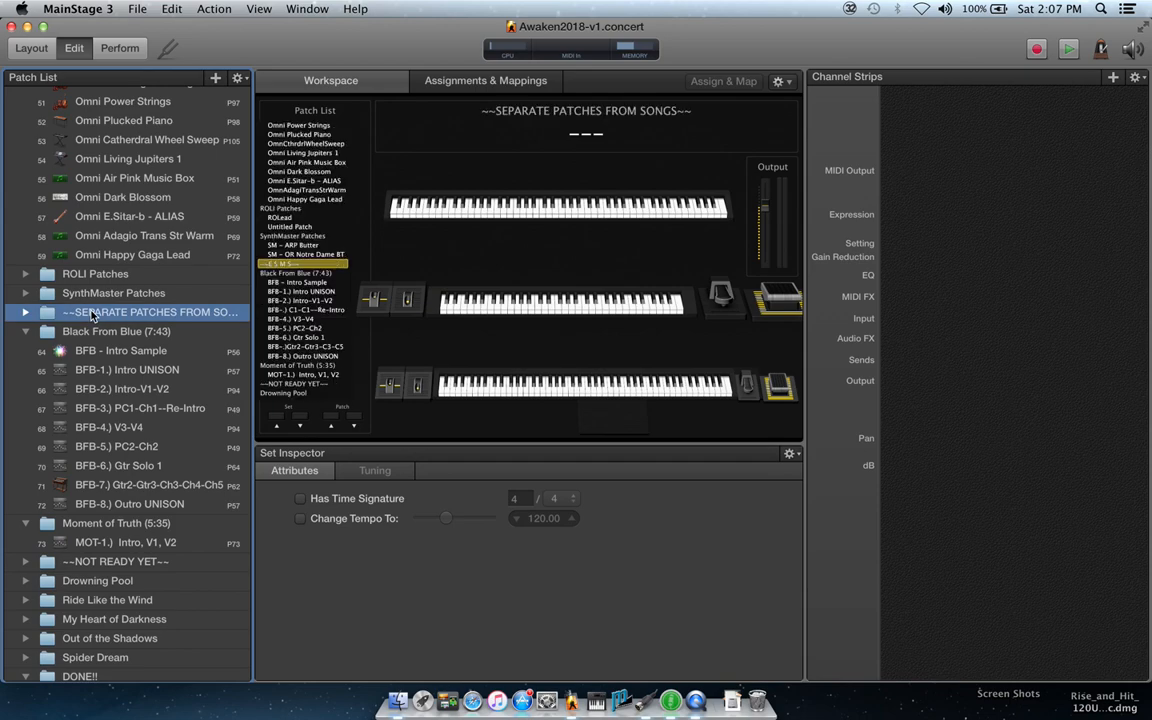
# Examine how the instrument patch sets are organised above the divider, including the Mainstage and Omnisphere patches.
pyautogui.scroll(15, 128, 175)
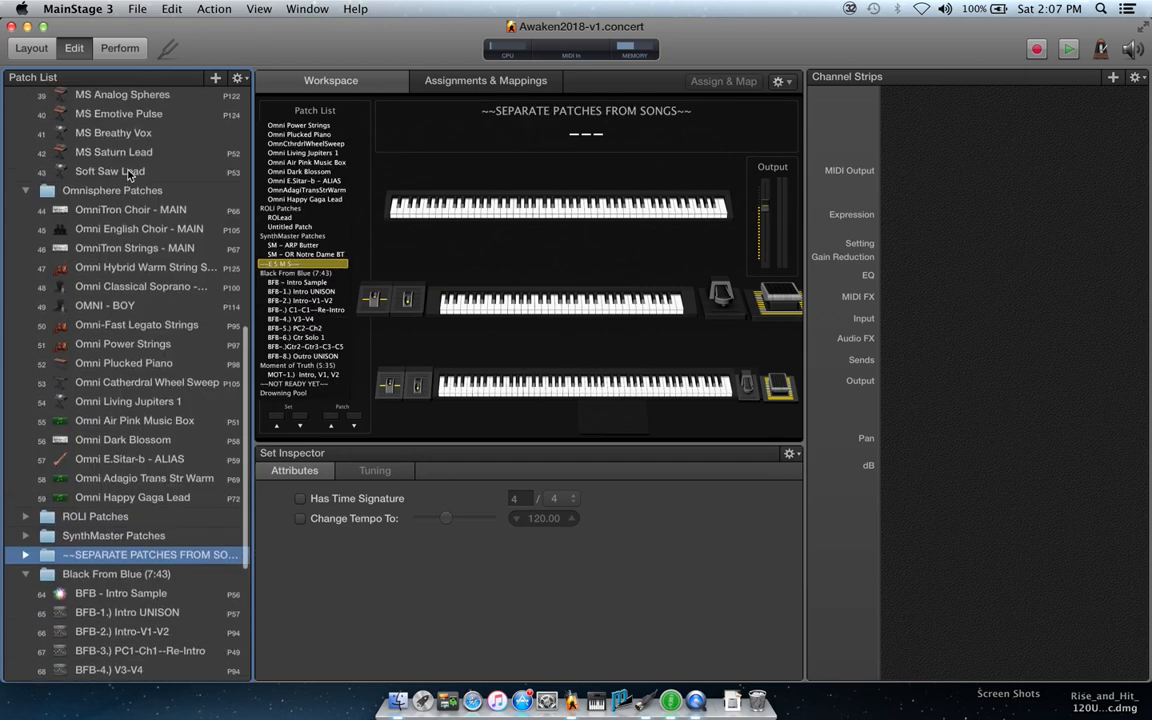
pyautogui.scroll(3, 128, 175)
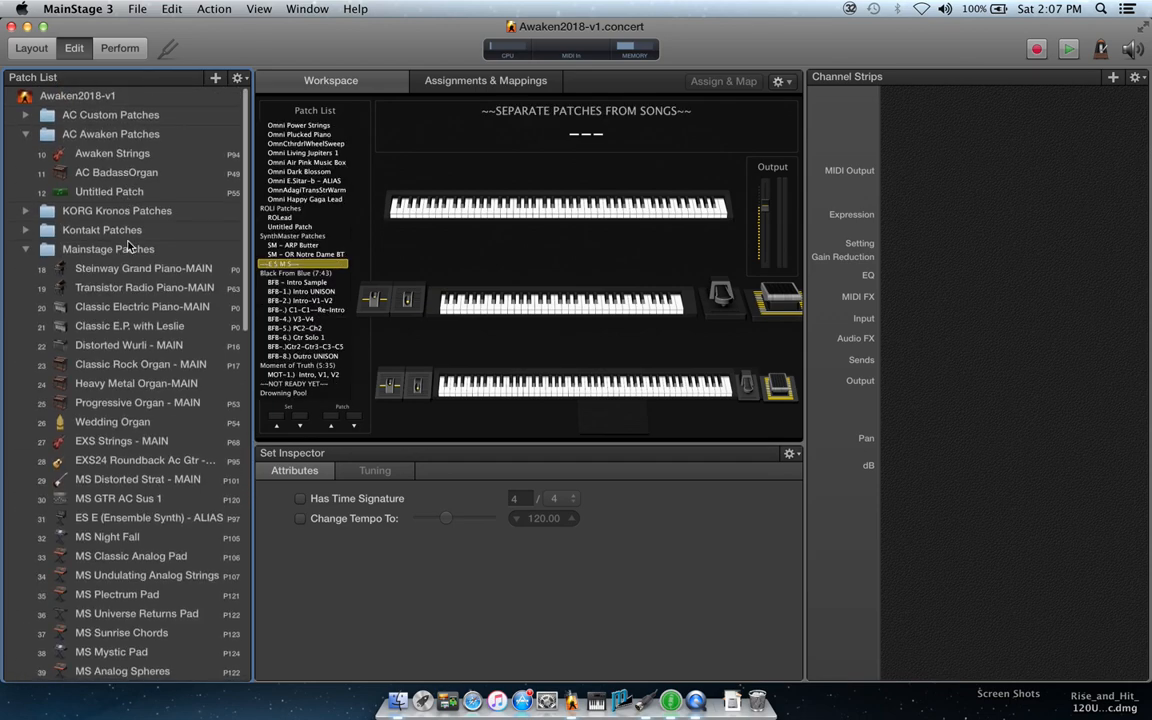
pyautogui.scroll(-4, 124, 308)
pyautogui.scroll(-8, 140, 346)
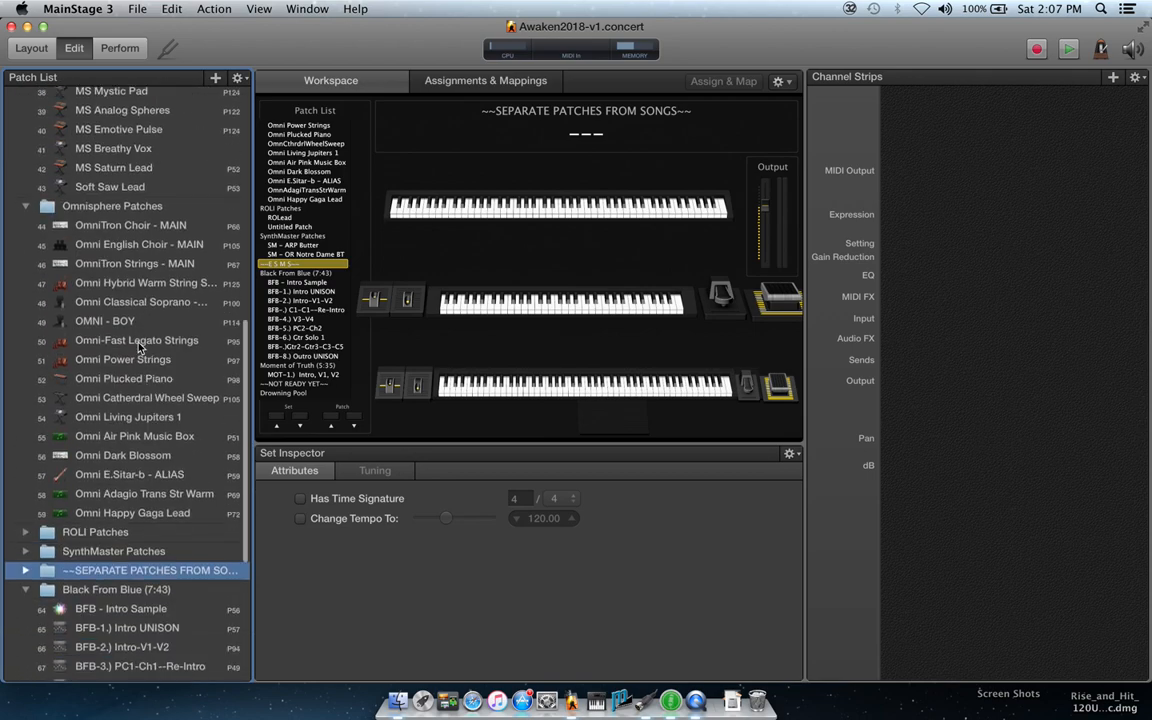
pyautogui.scroll(11, 140, 346)
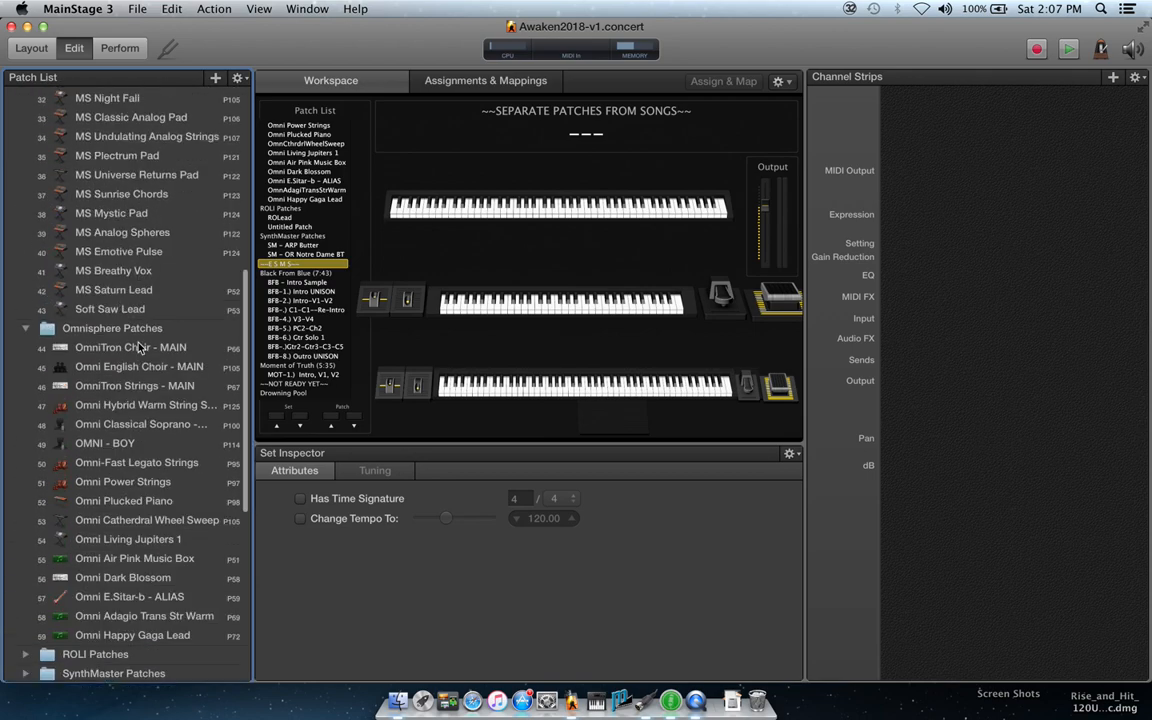
pyautogui.scroll(2, 140, 346)
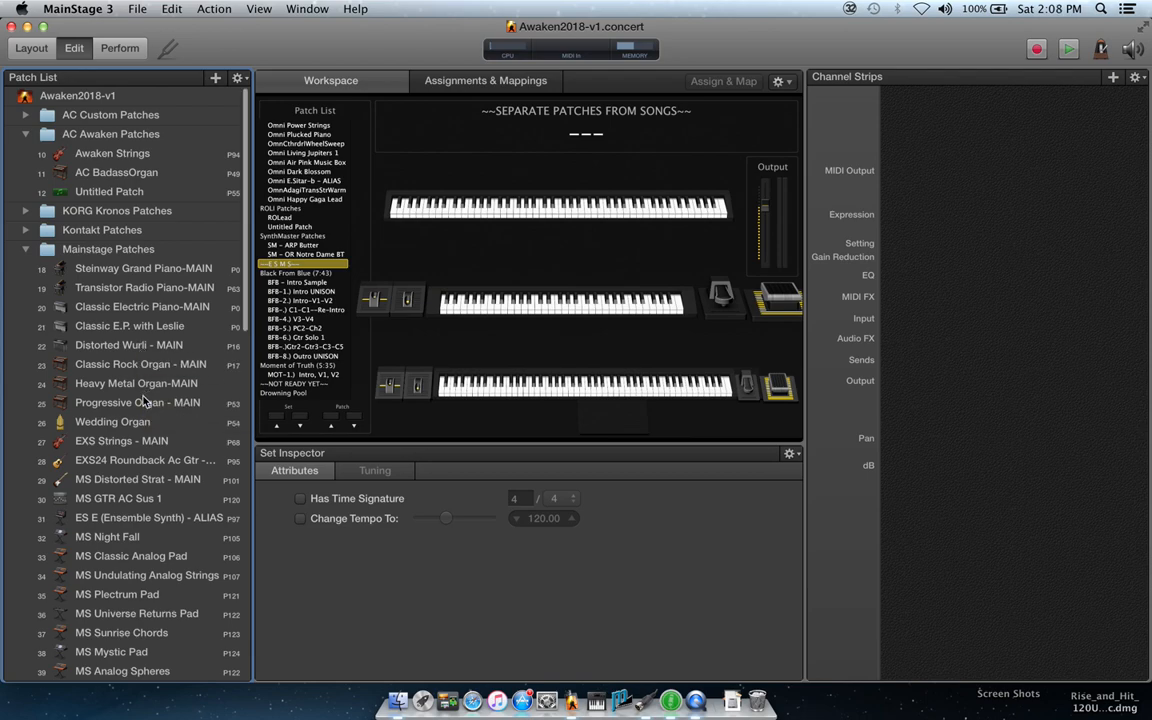
pyautogui.scroll(-10, 129, 356)
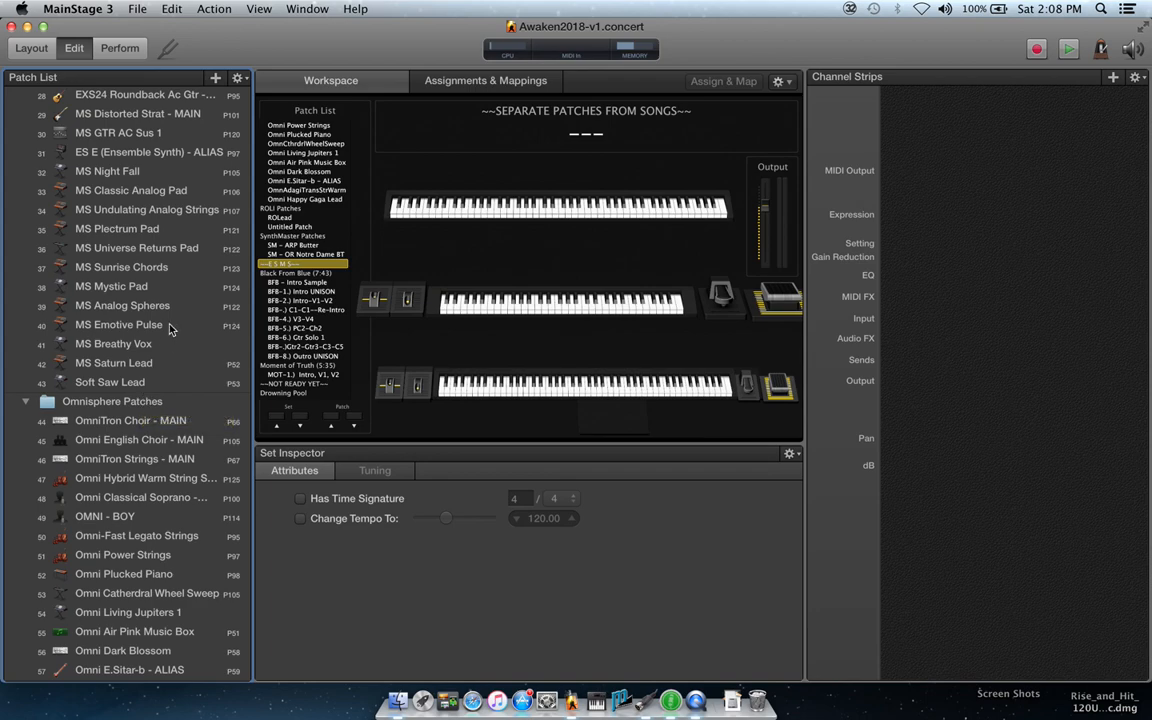
pyautogui.scroll(-5, 150, 395)
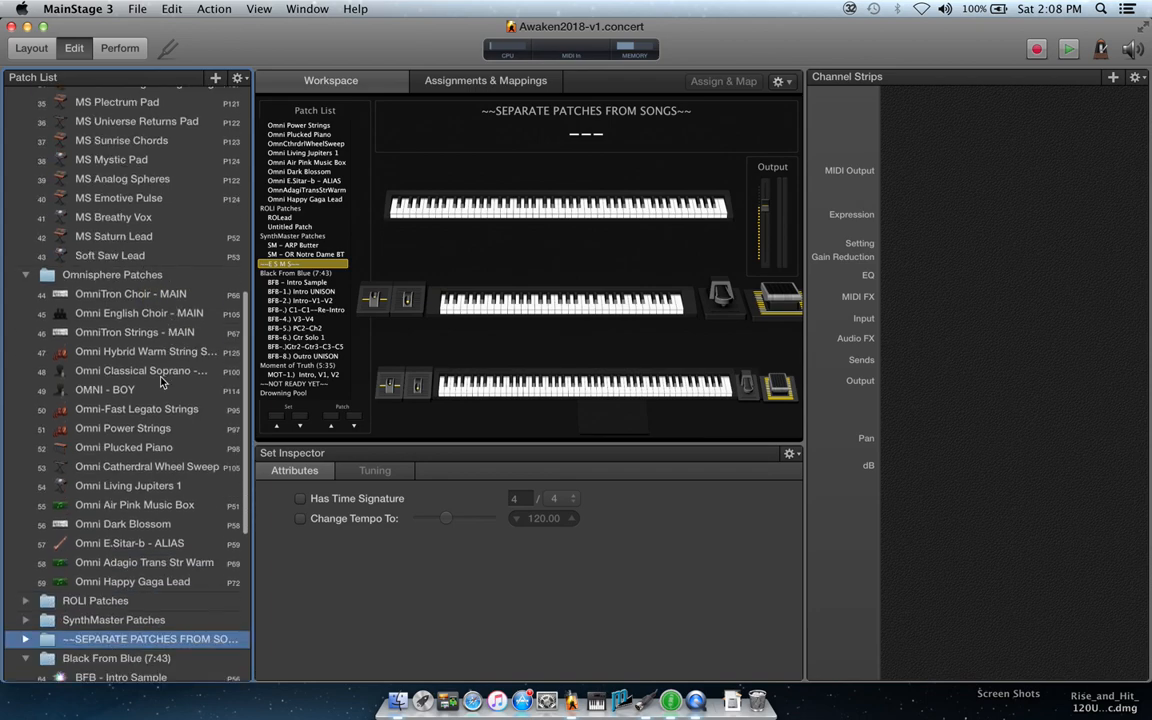
pyautogui.scroll(-8, 163, 375)
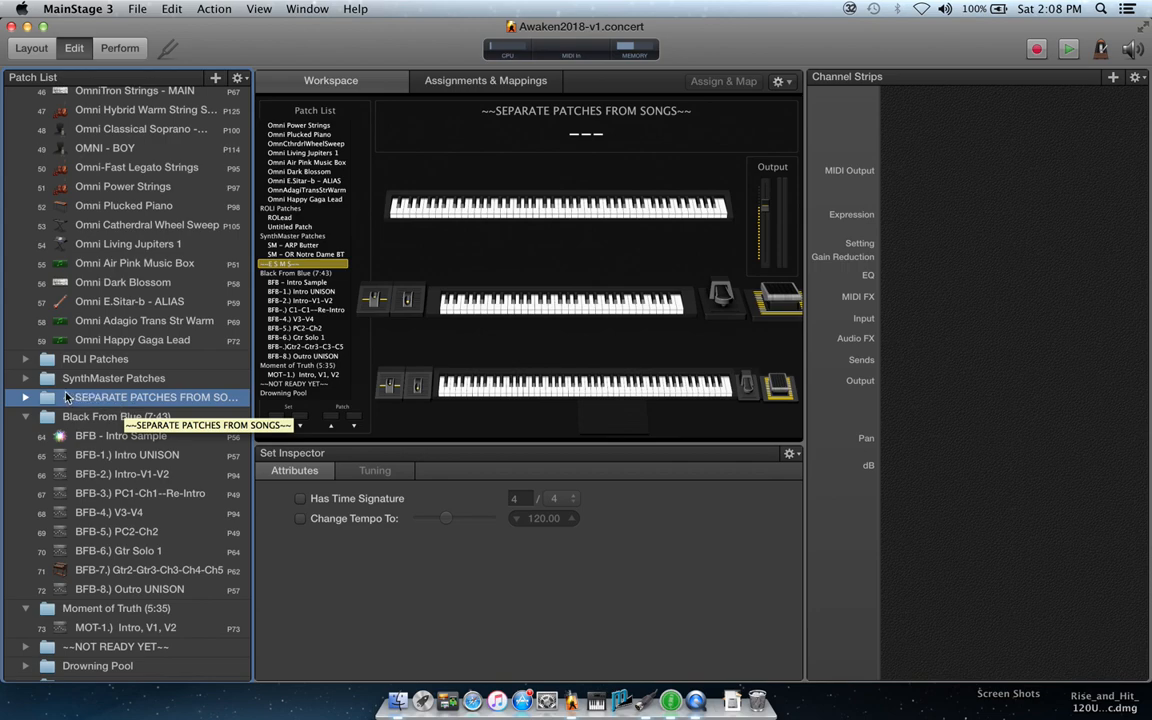
# Review the patch list's set commands and view the BFB - Intro Sample and BFB-1.) Intro UNISON patches.
pyautogui.click(238, 78)
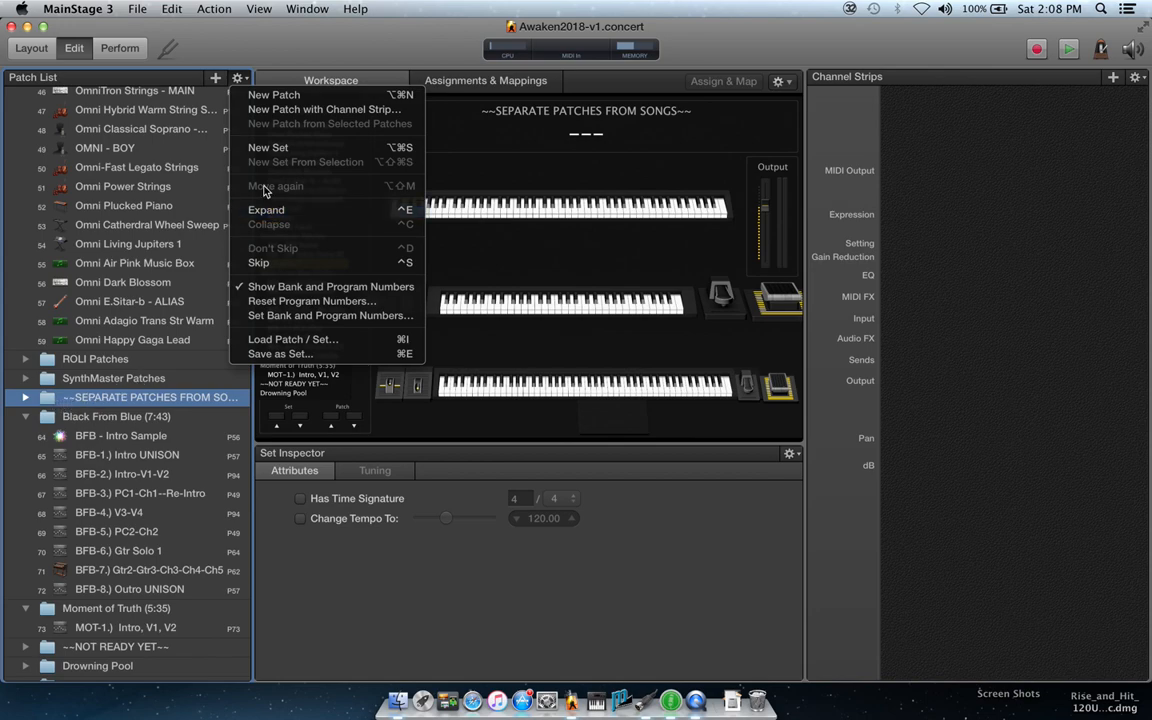
pyautogui.click(70, 402)
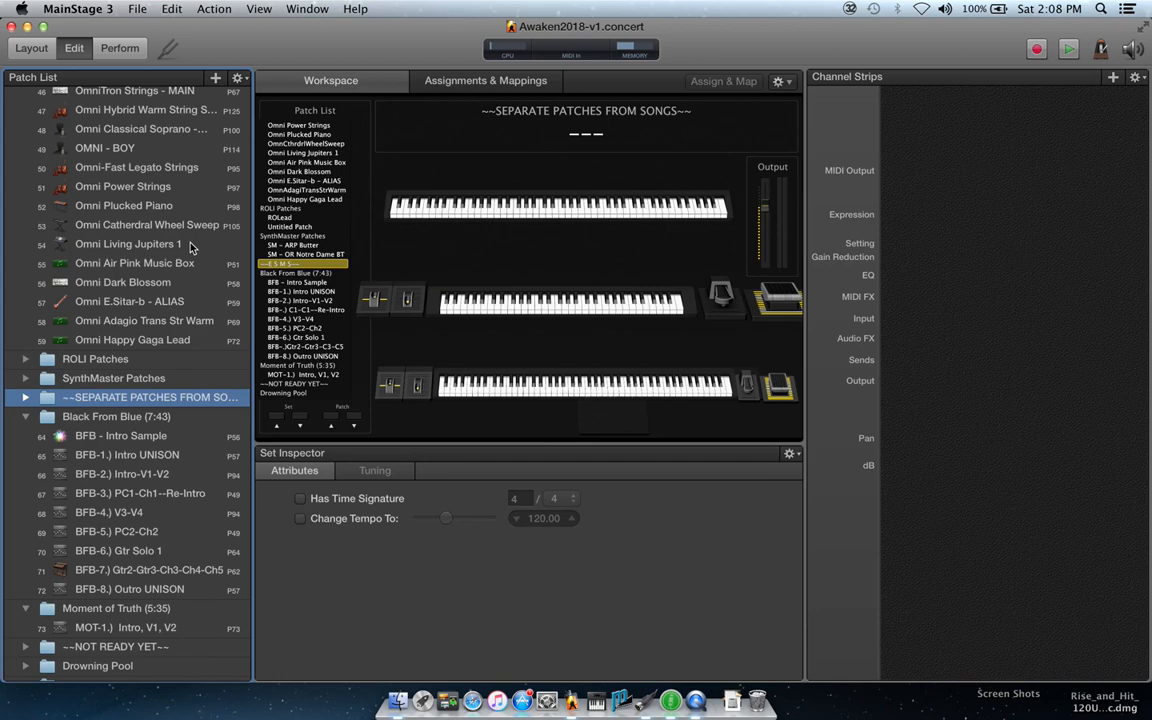
pyautogui.click(140, 440)
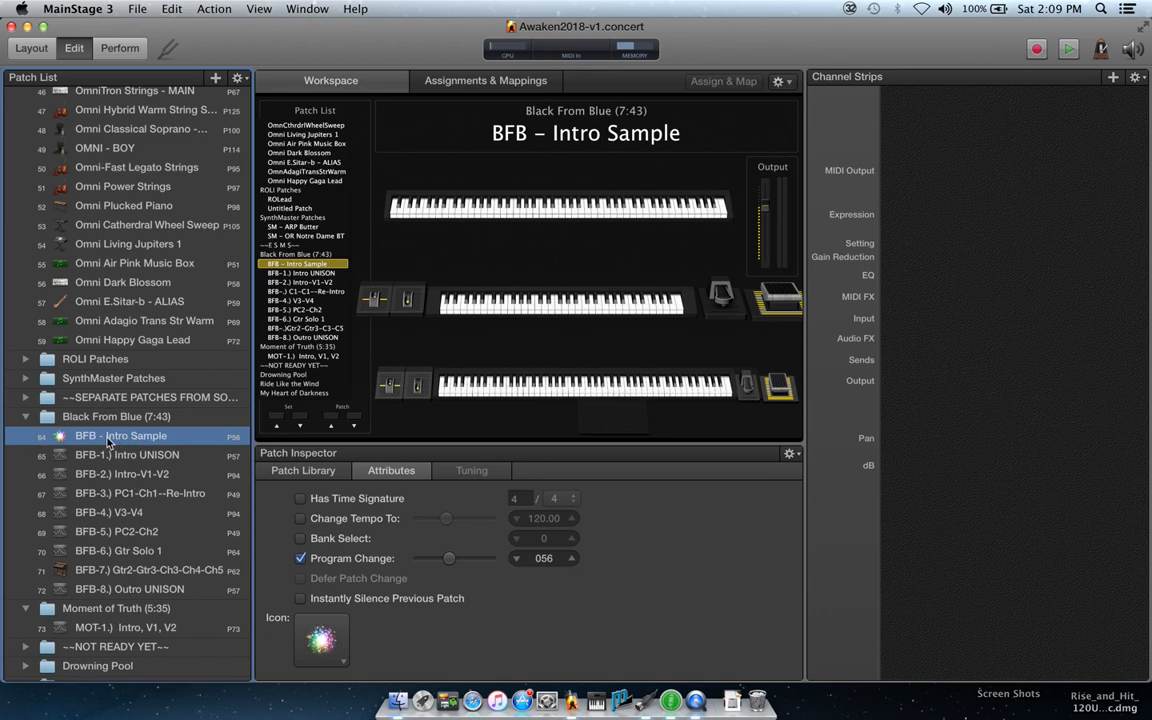
pyautogui.click(98, 457)
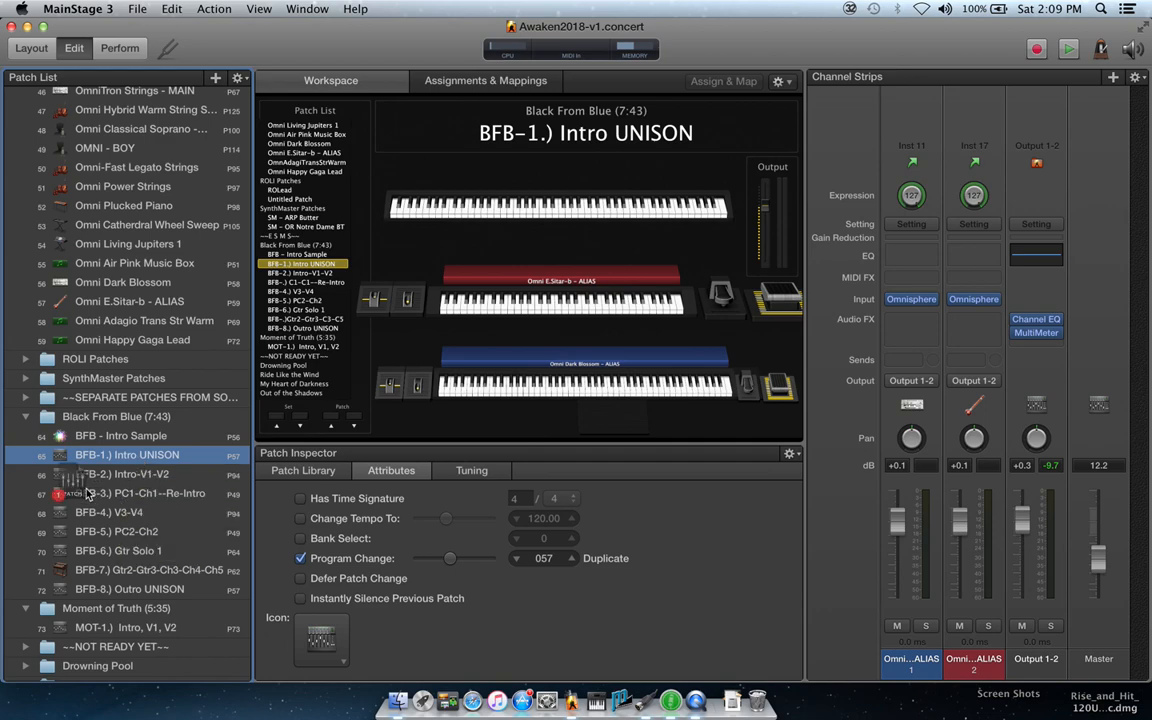
# Move BFB-3.) PC1-Ch1--Re-Intro ahead of BFB-2.) Intro-V1-V2 in the Black From Blue set and restore the original order.
pyautogui.moveTo(88, 497); pyautogui.dragTo(129, 474)
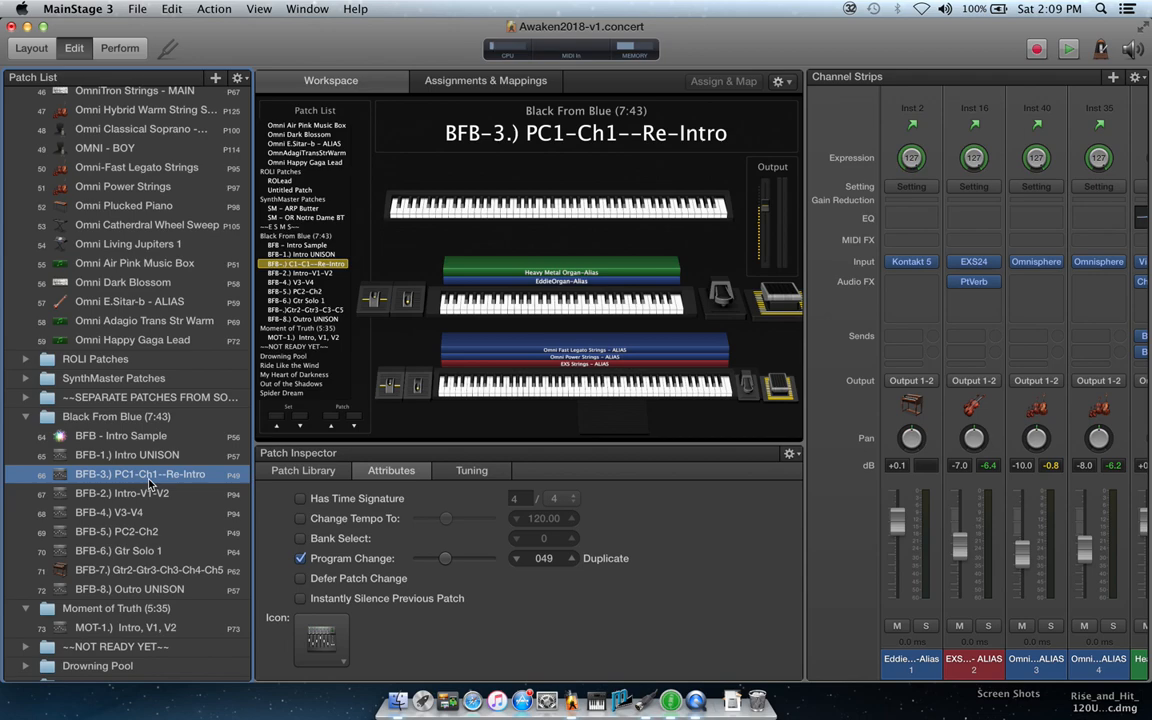
pyautogui.click(89, 496)
pyautogui.moveTo(89, 496); pyautogui.dragTo(104, 457)
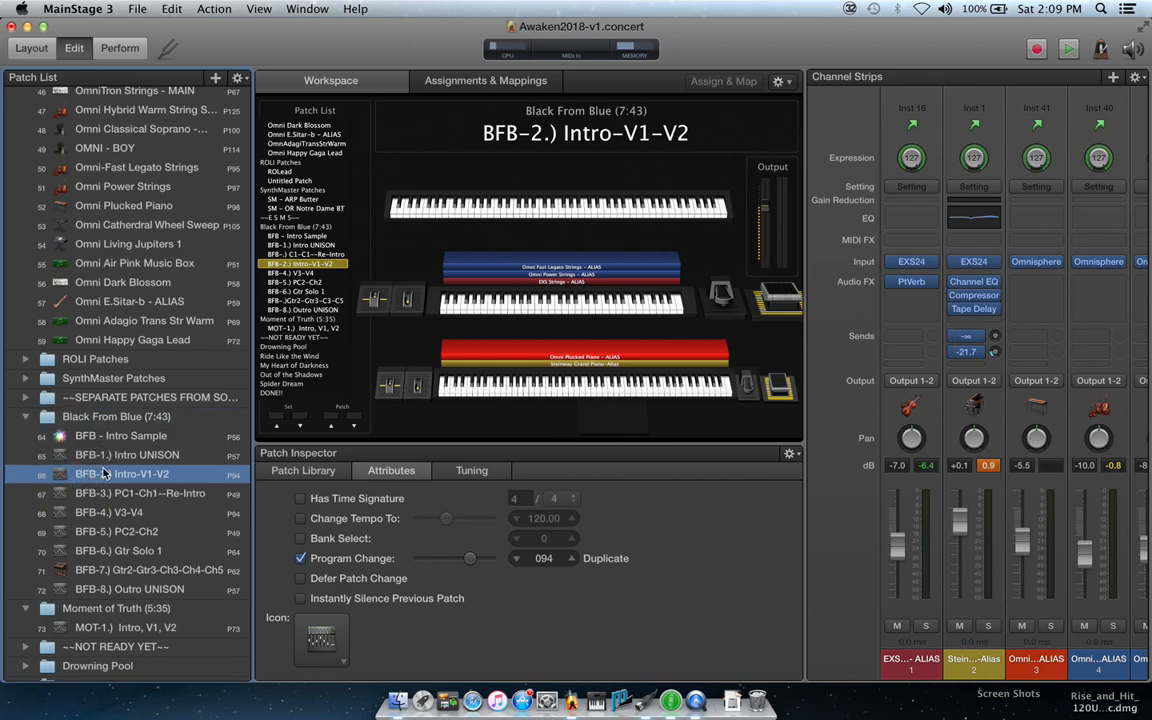
# Examine the Black From Blue patches in performance order, from BFB-1.) Intro UNISON through BFB-8.) Outro UNISON.
pyautogui.click(153, 456)
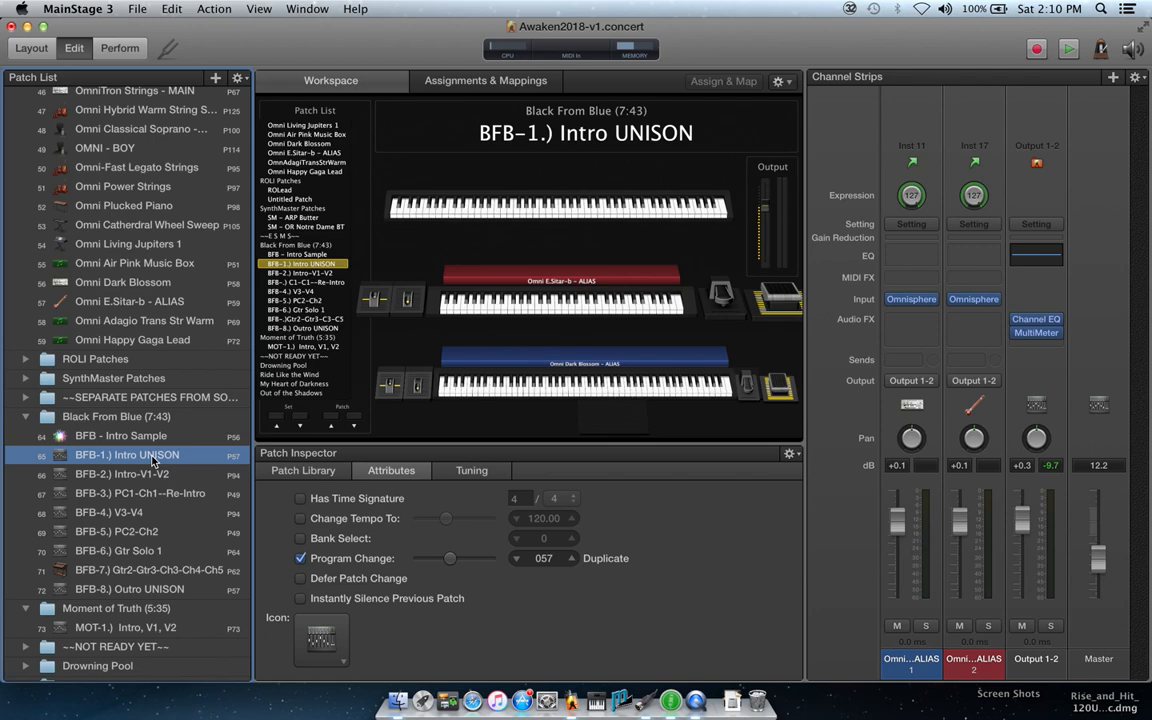
pyautogui.press('Down')
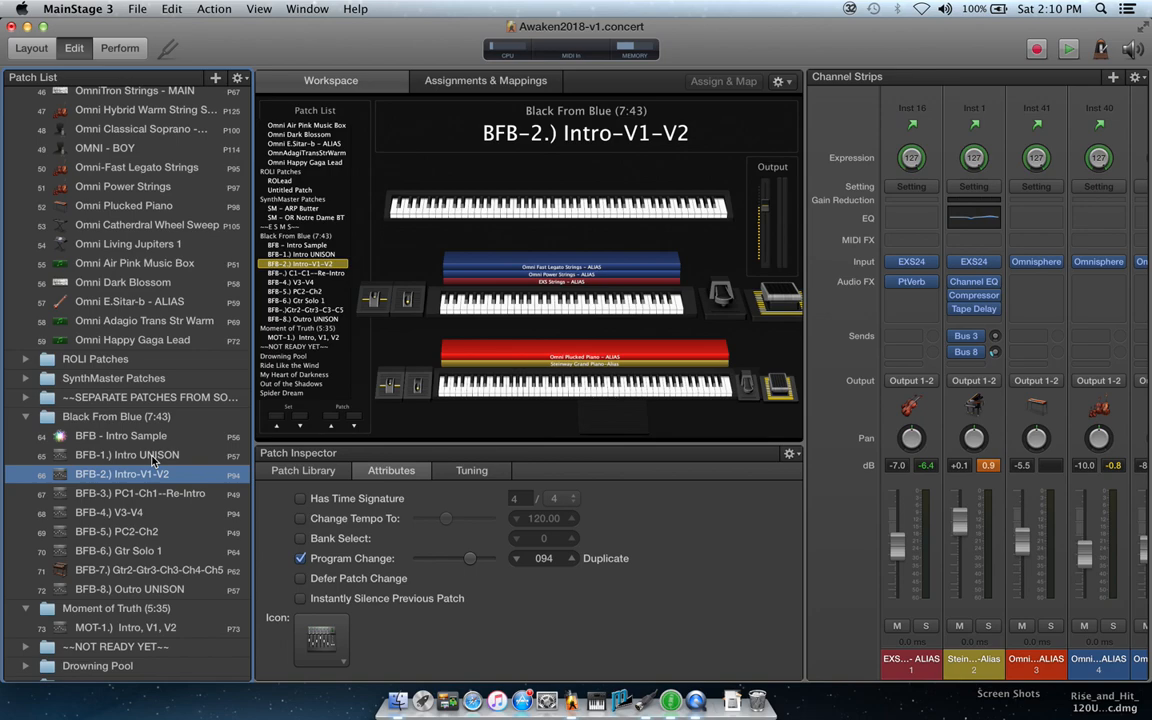
pyautogui.press('Down')
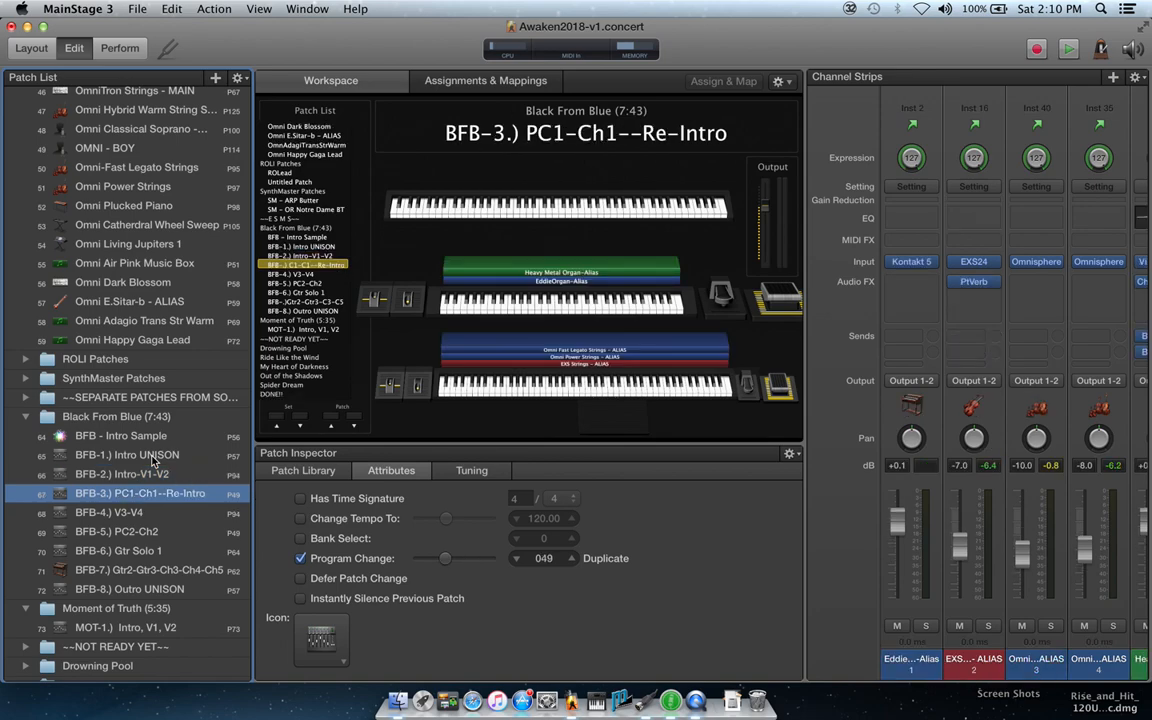
pyautogui.press('Up')
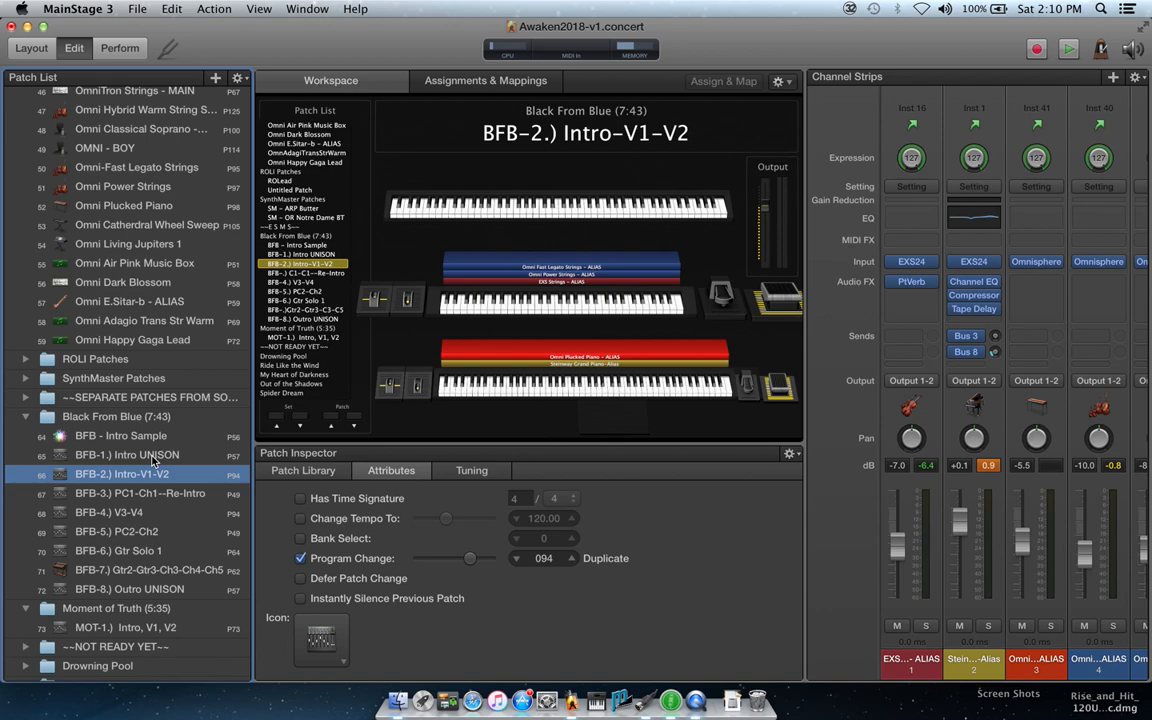
pyautogui.press('Down')
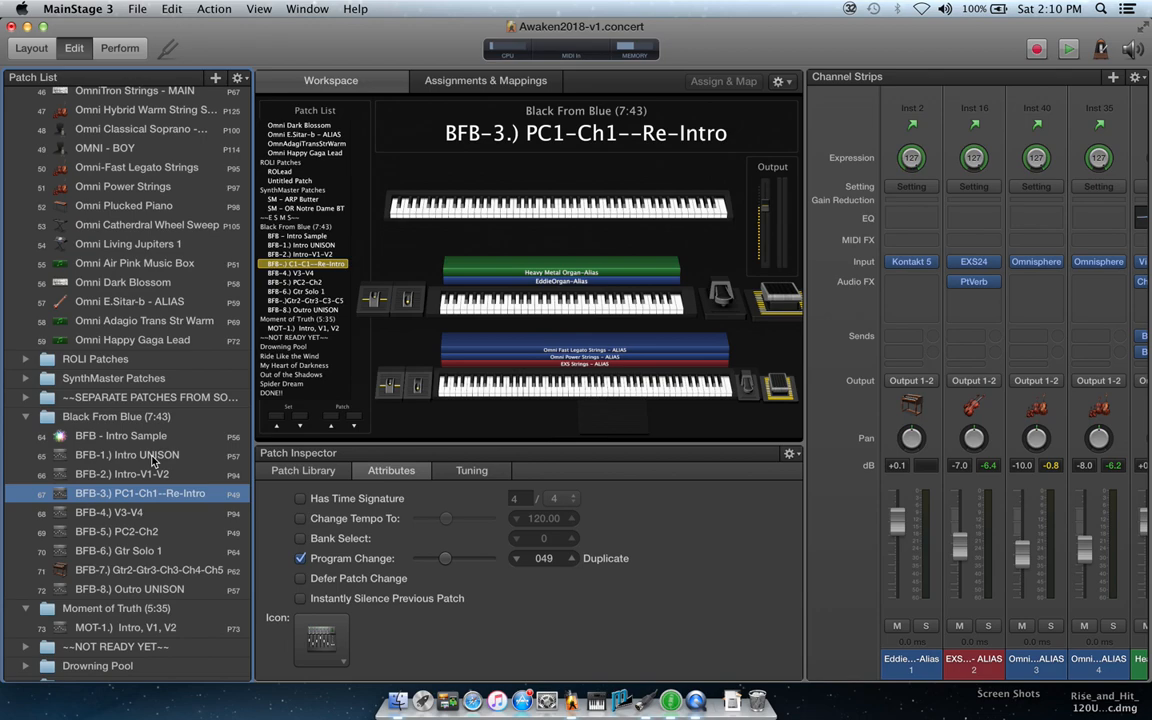
pyautogui.press('Down')
pyautogui.press('Down')
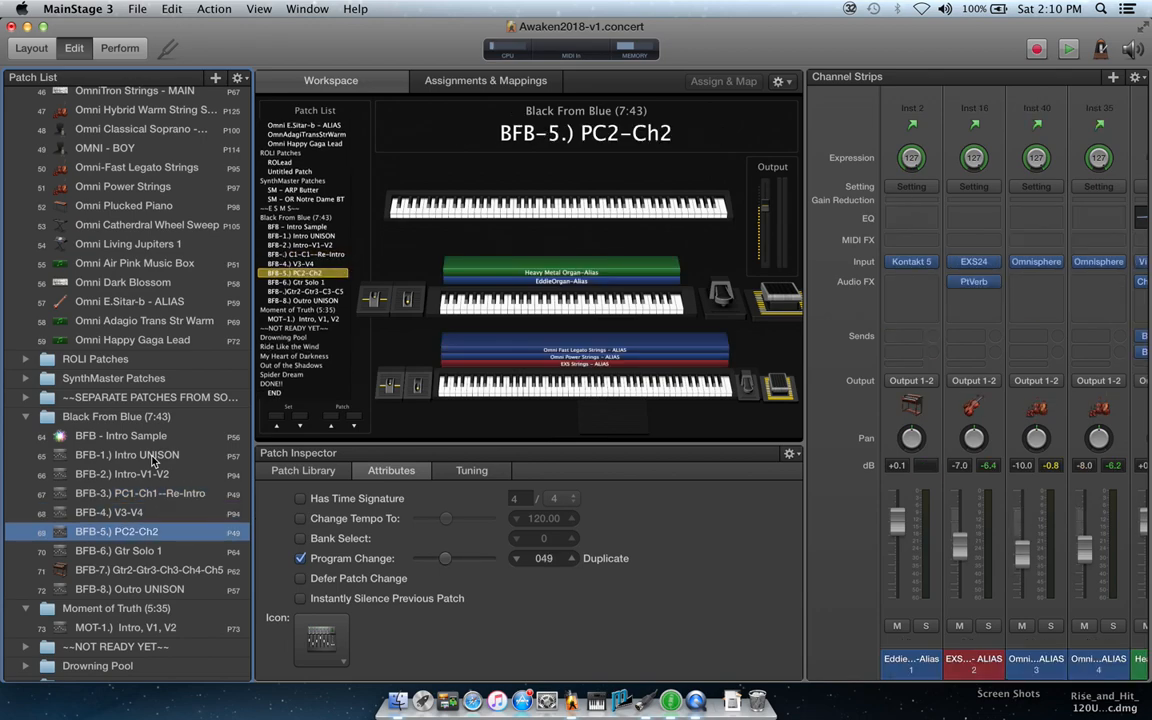
pyautogui.press('Down')
pyautogui.press('Down')
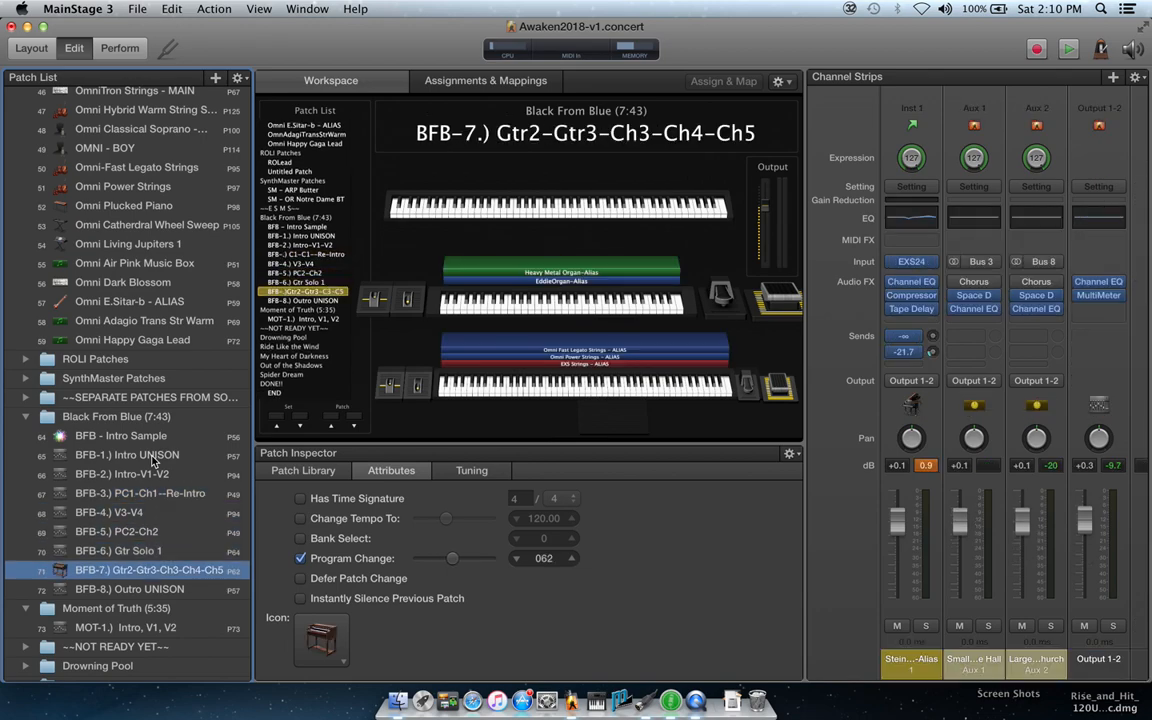
pyautogui.press('Down')
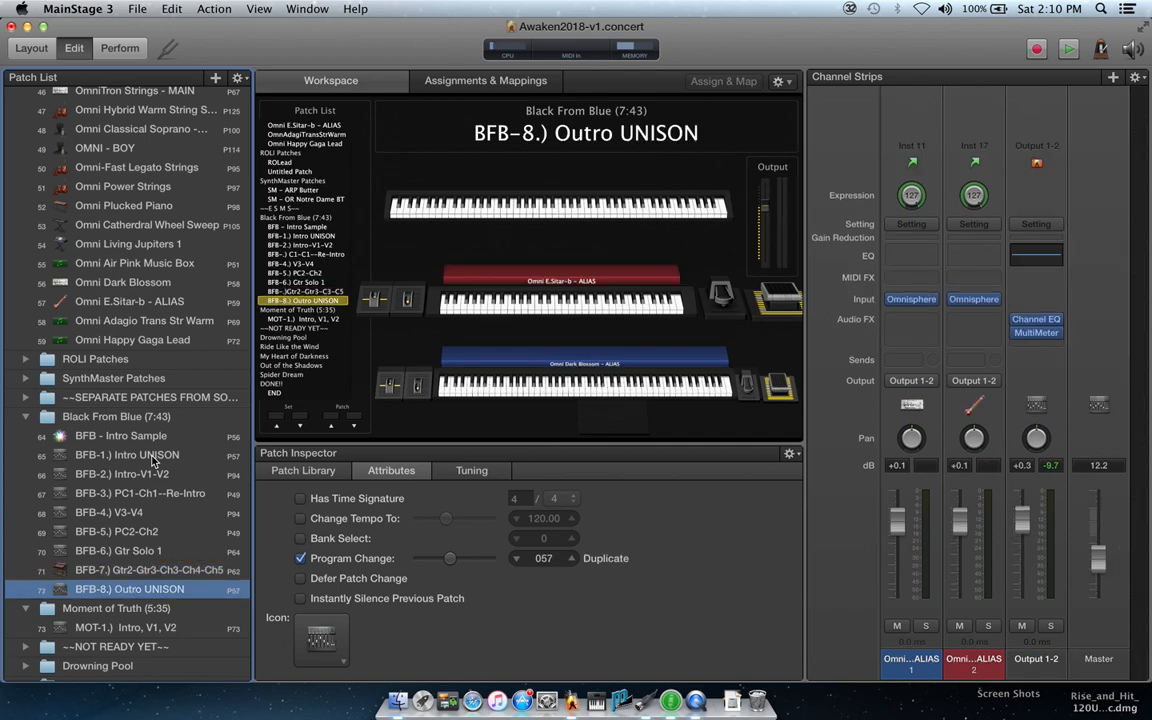
# Select the MOT-1.) Intro, V1, V2 patch in the Moment of Truth set and save the concert.
pyautogui.press('Down')
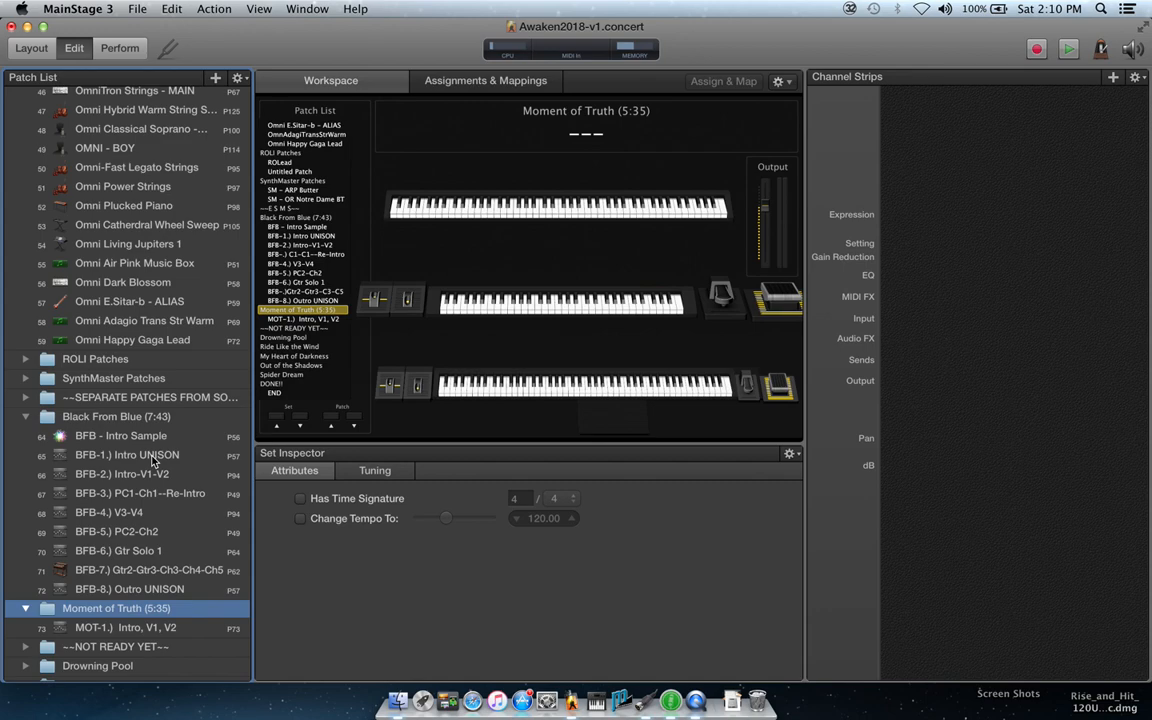
pyautogui.press('Down')
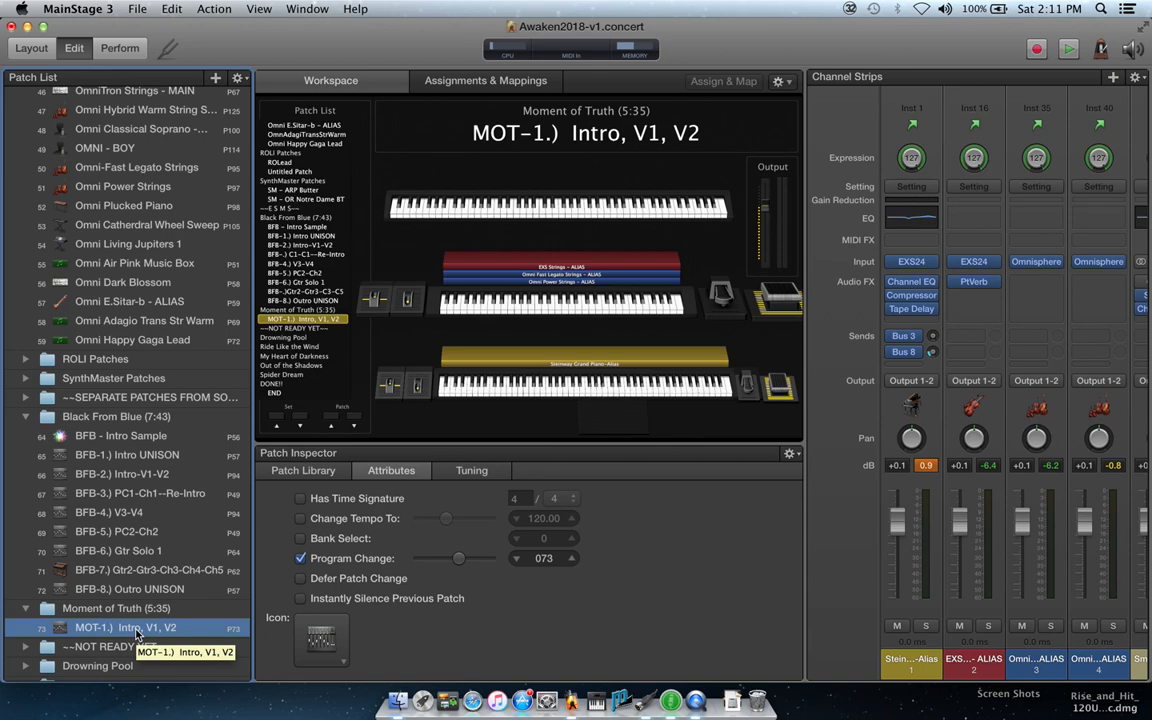
pyautogui.press('super+s')
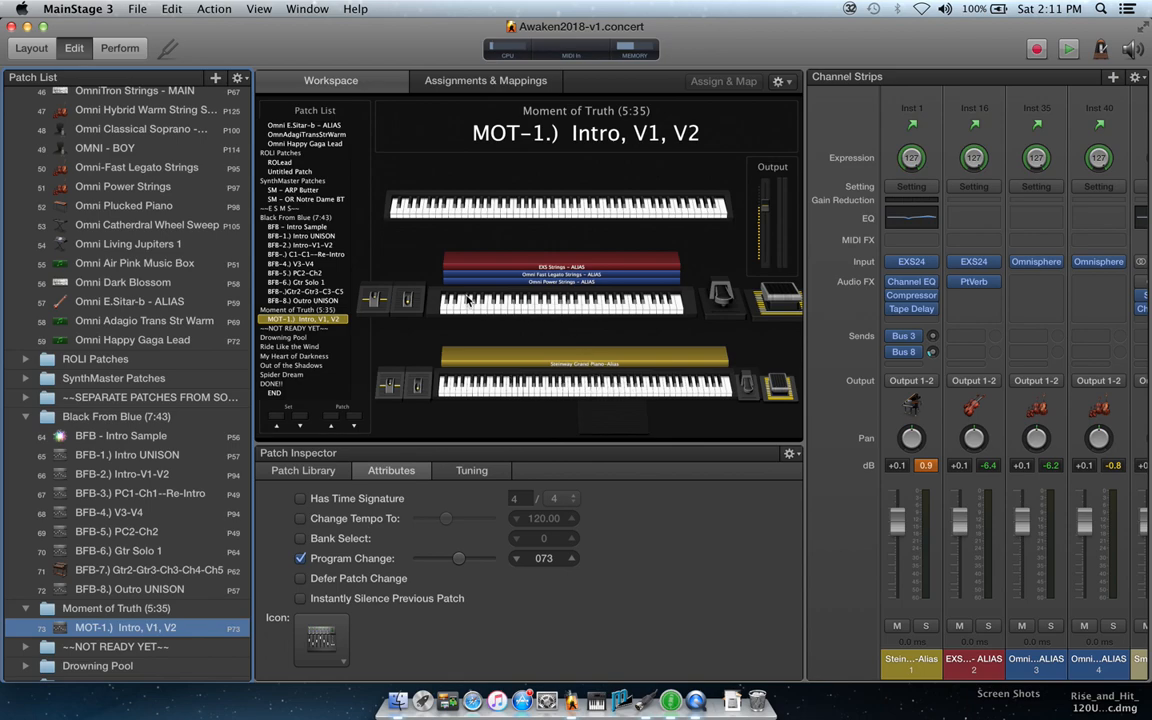
# View the concert's screen control layout and return to editing, keeping the overlapping objects as they are.
pyautogui.click(32, 49)
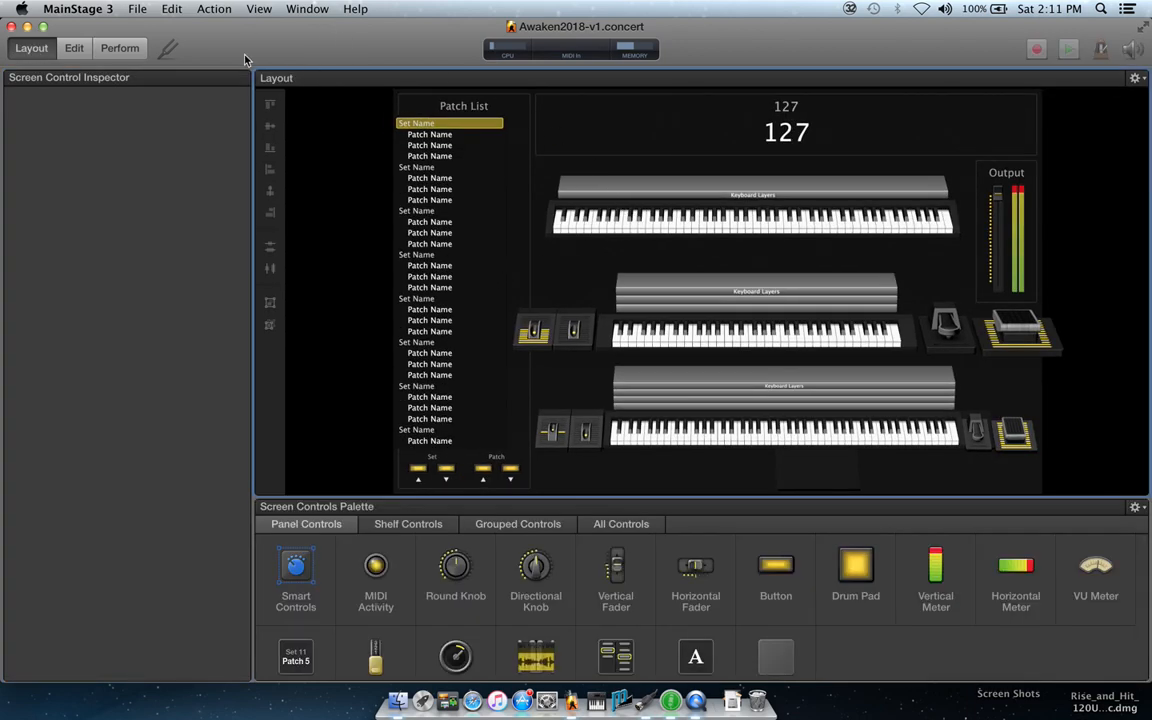
pyautogui.click(74, 50)
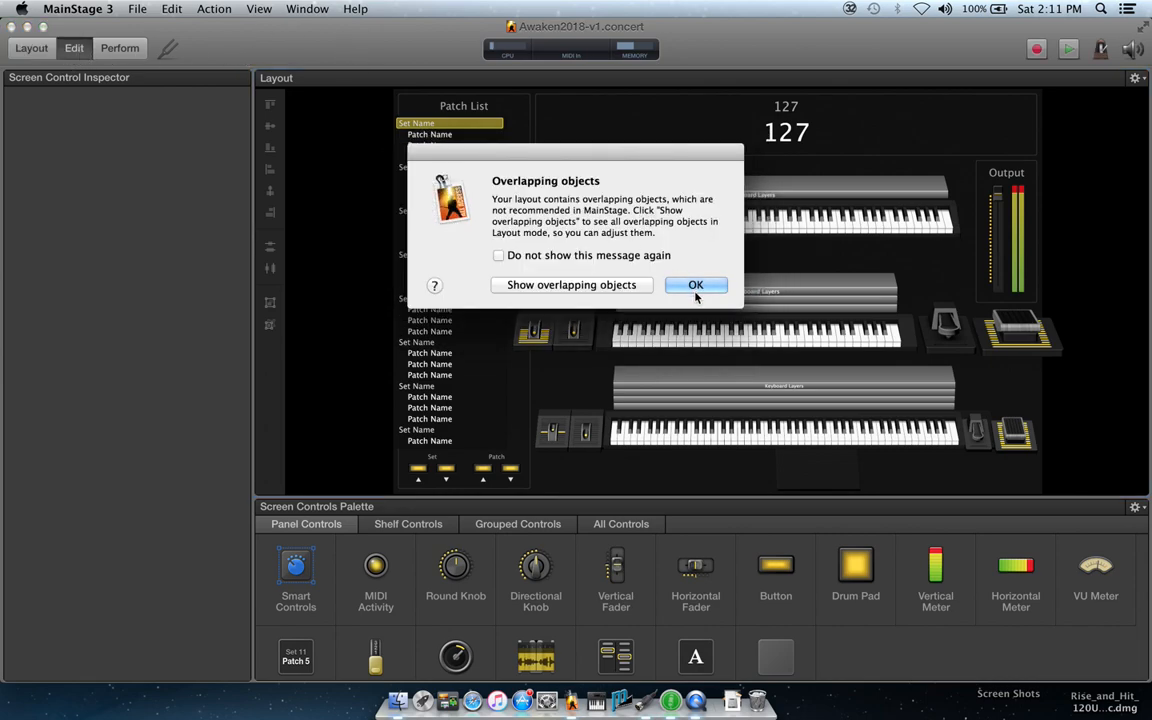
pyautogui.click(696, 286)
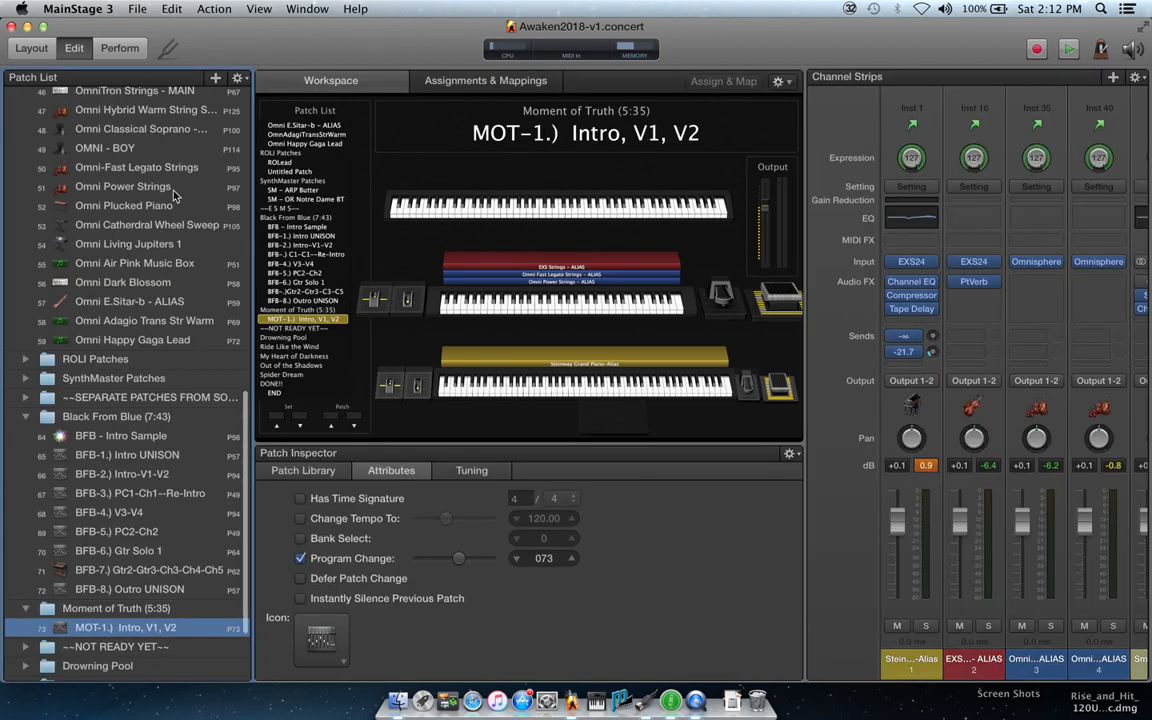
# Add two new empty patches after MOT-1.) Intro, V1, V2 in the Moment of Truth set.
pyautogui.click(239, 78)
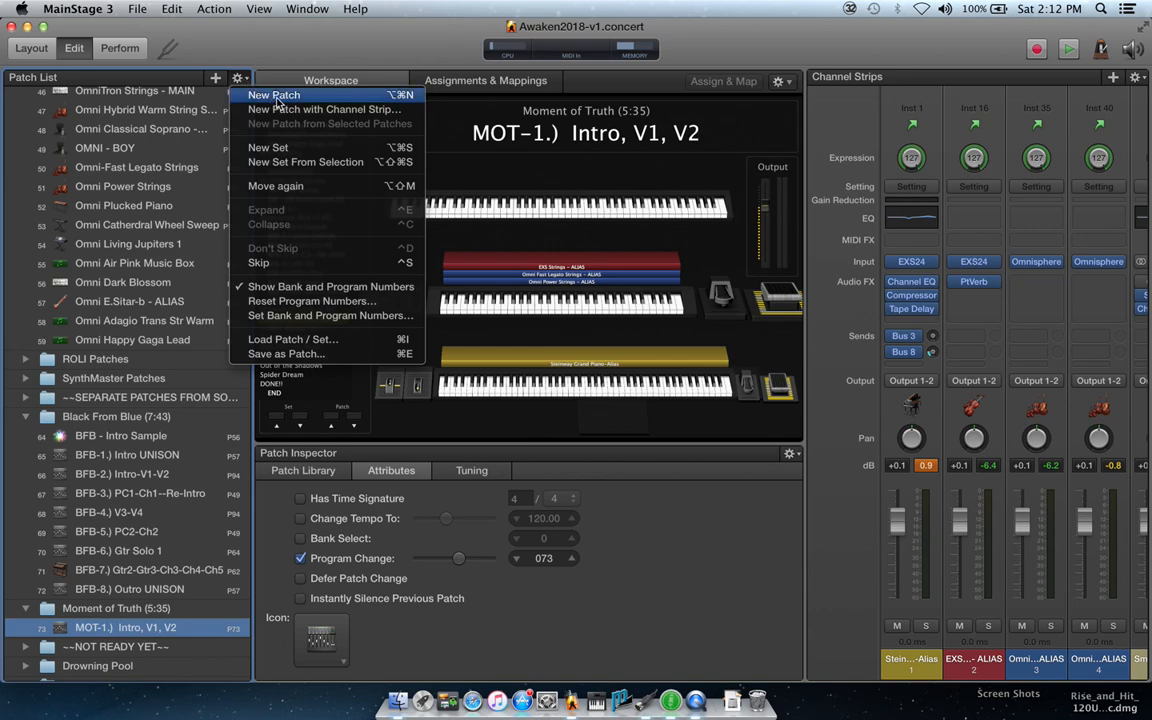
pyautogui.click(268, 96)
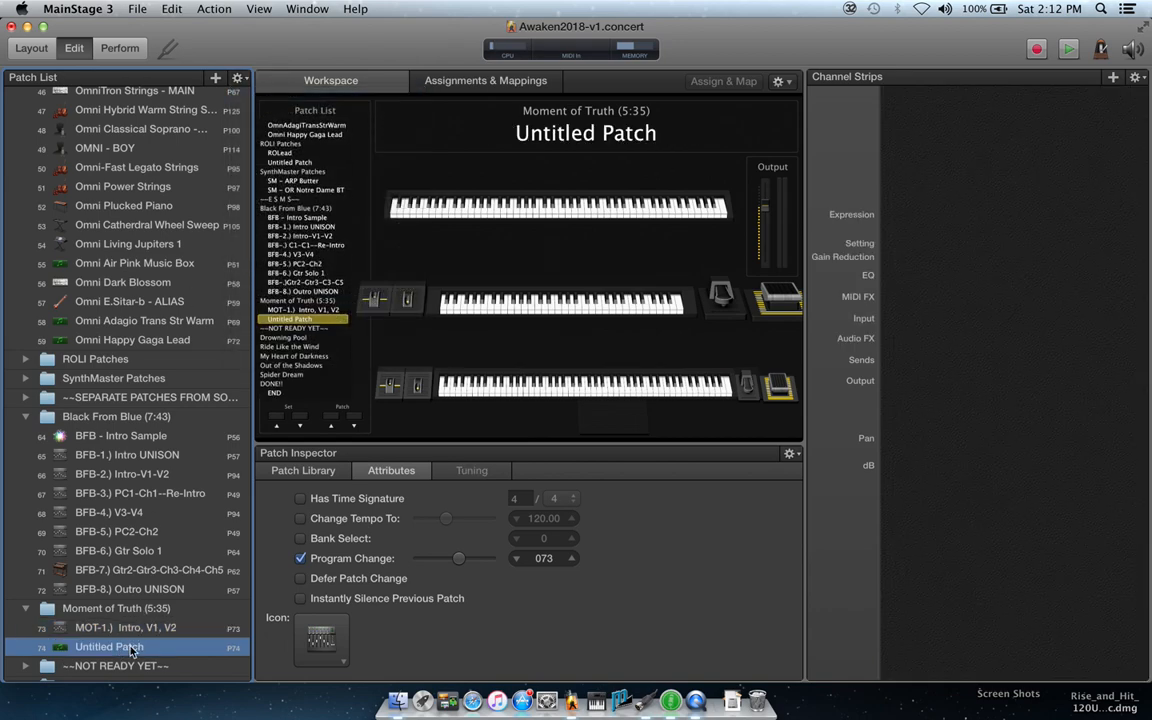
pyautogui.click(216, 79)
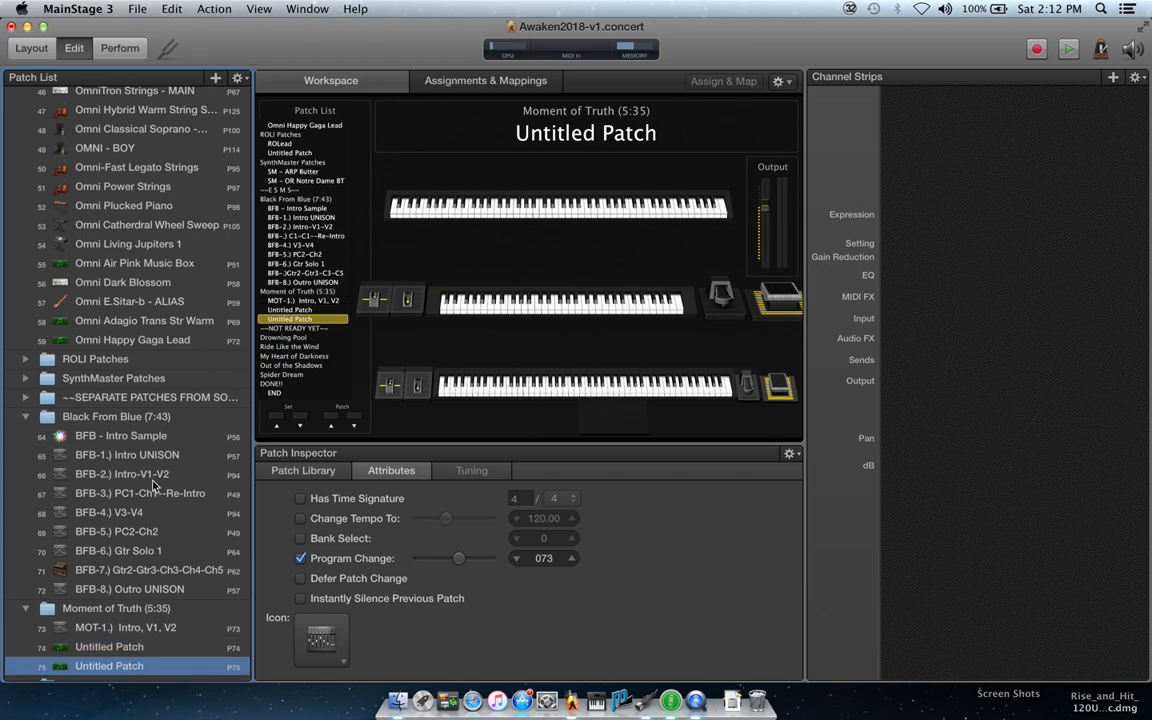
# Rename the first untitled patch in the Moment of Truth set as MOT-2.) PC1 > Ch1.
pyautogui.click(135, 649)
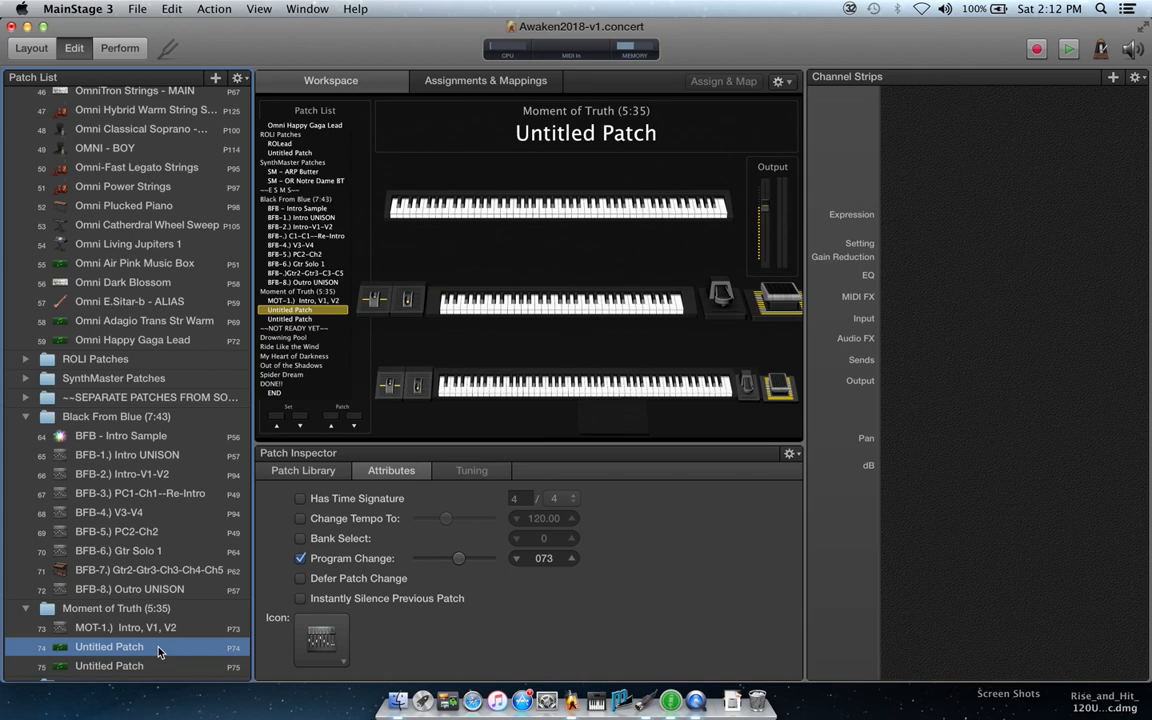
pyautogui.doubleClick(158, 649)
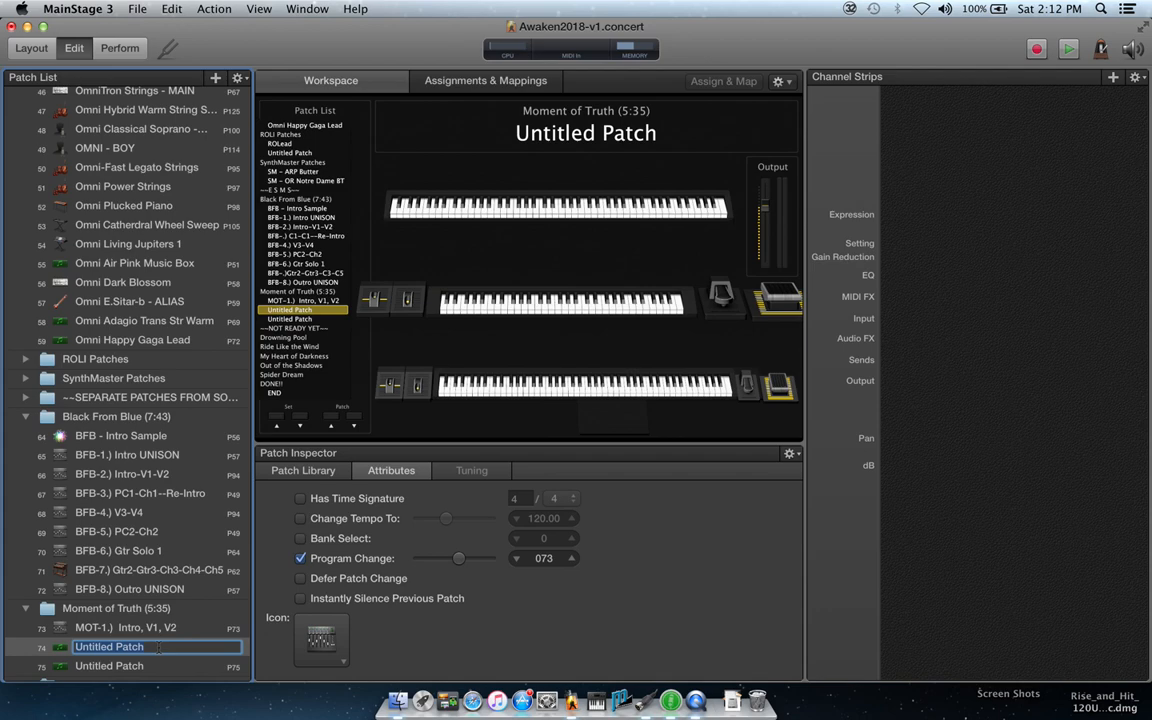
pyautogui.write('MOT-2.) PC1 > Ch1')
pyautogui.press('Return')
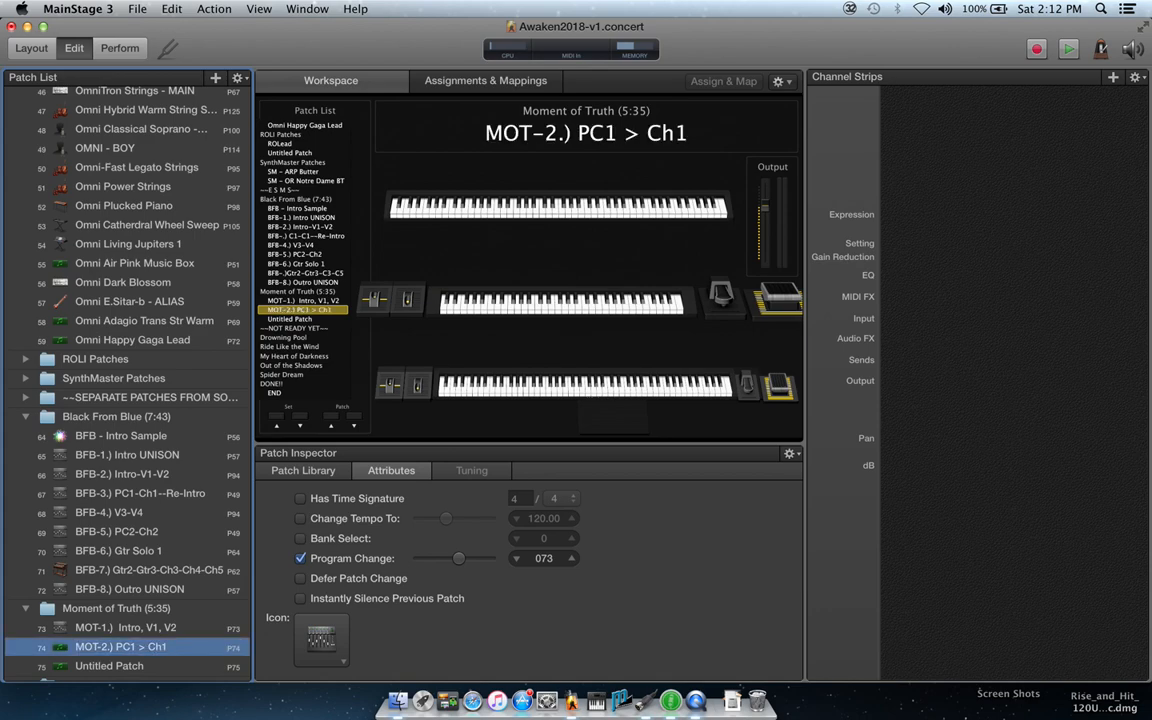
# Compare the channel strips of MOT-1.) Intro, V1, V2 and MOT-2.) PC1 > Ch1, and review the patch creation commands.
pyautogui.click(151, 633)
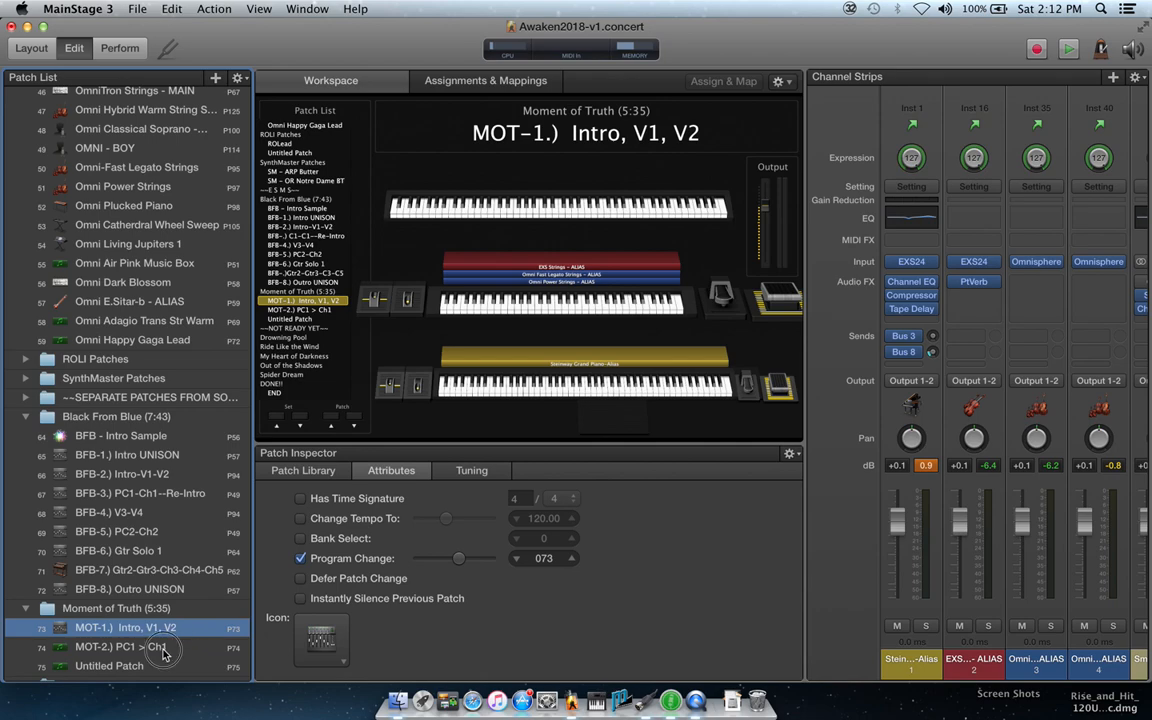
pyautogui.click(165, 650)
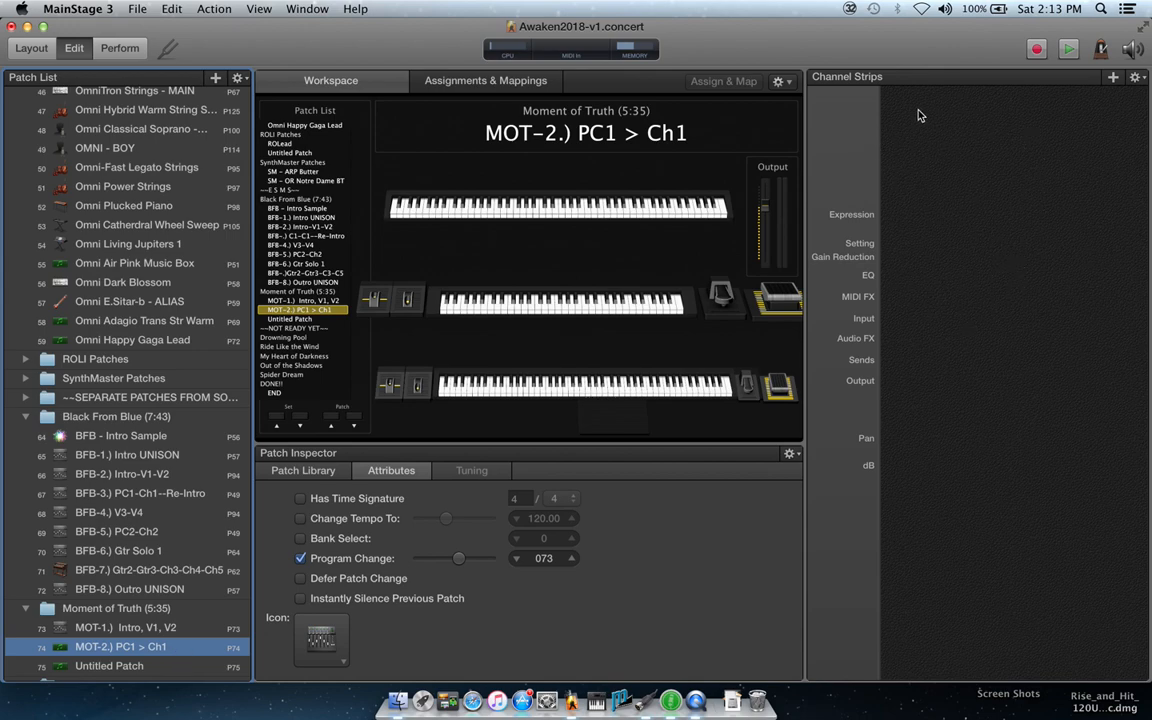
pyautogui.press('super+Tab')
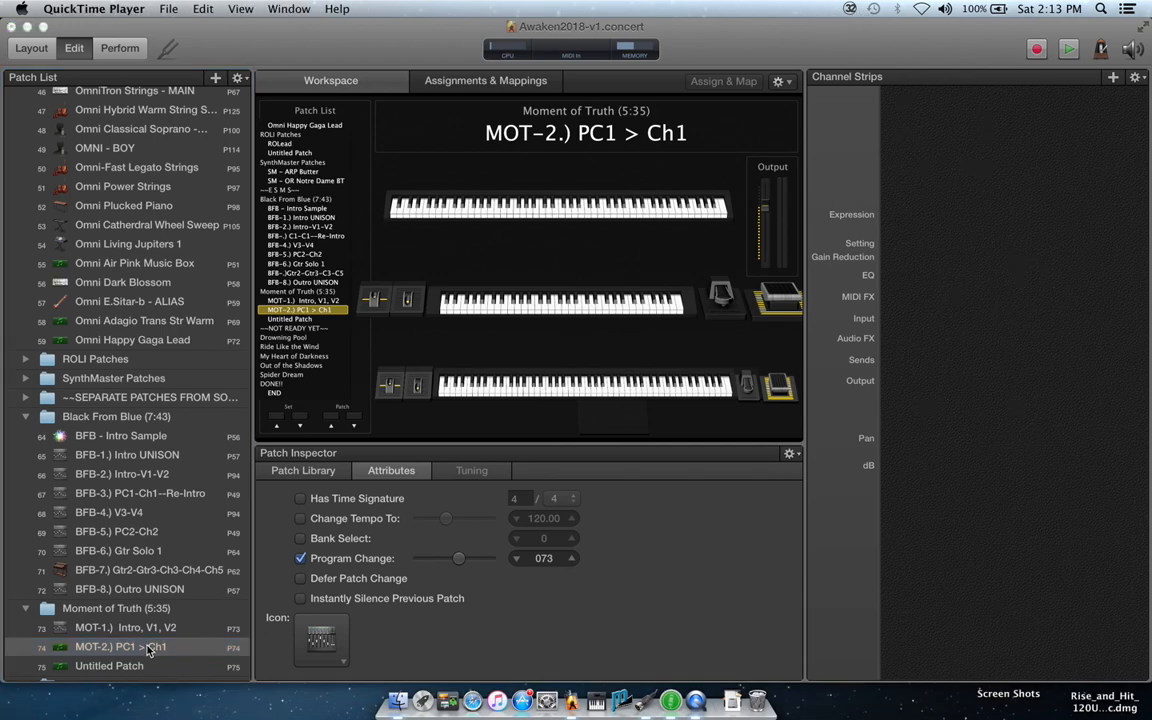
pyautogui.click(239, 78)
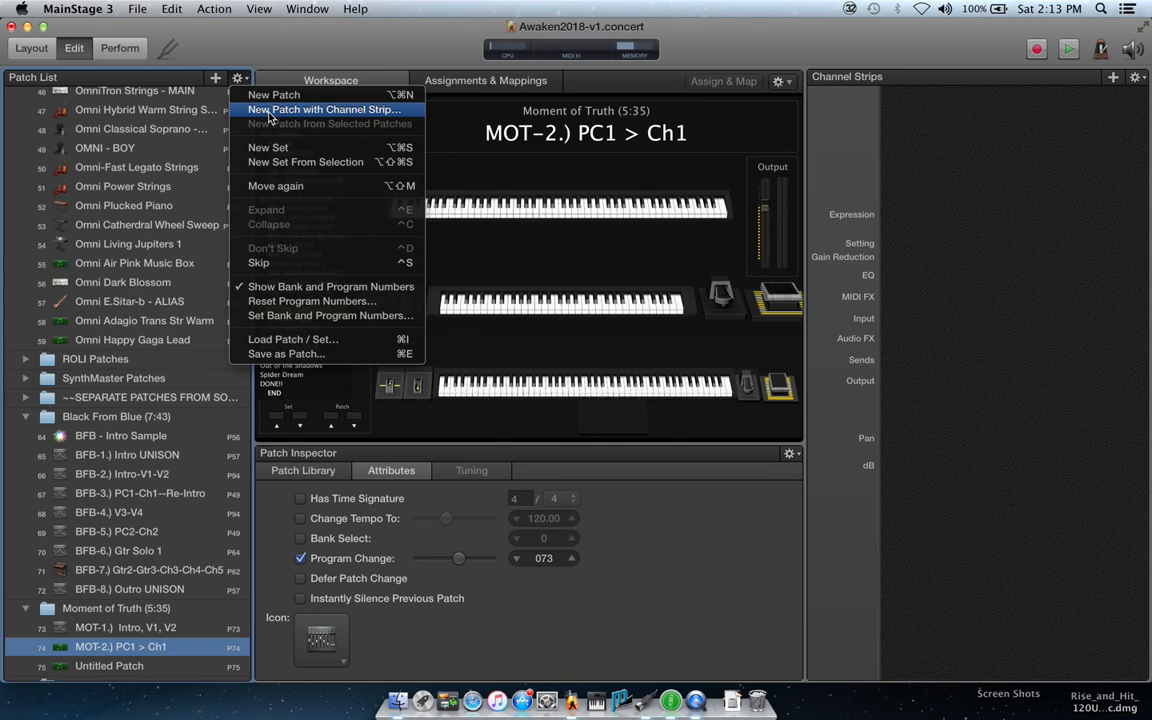
pyautogui.click(320, 41)
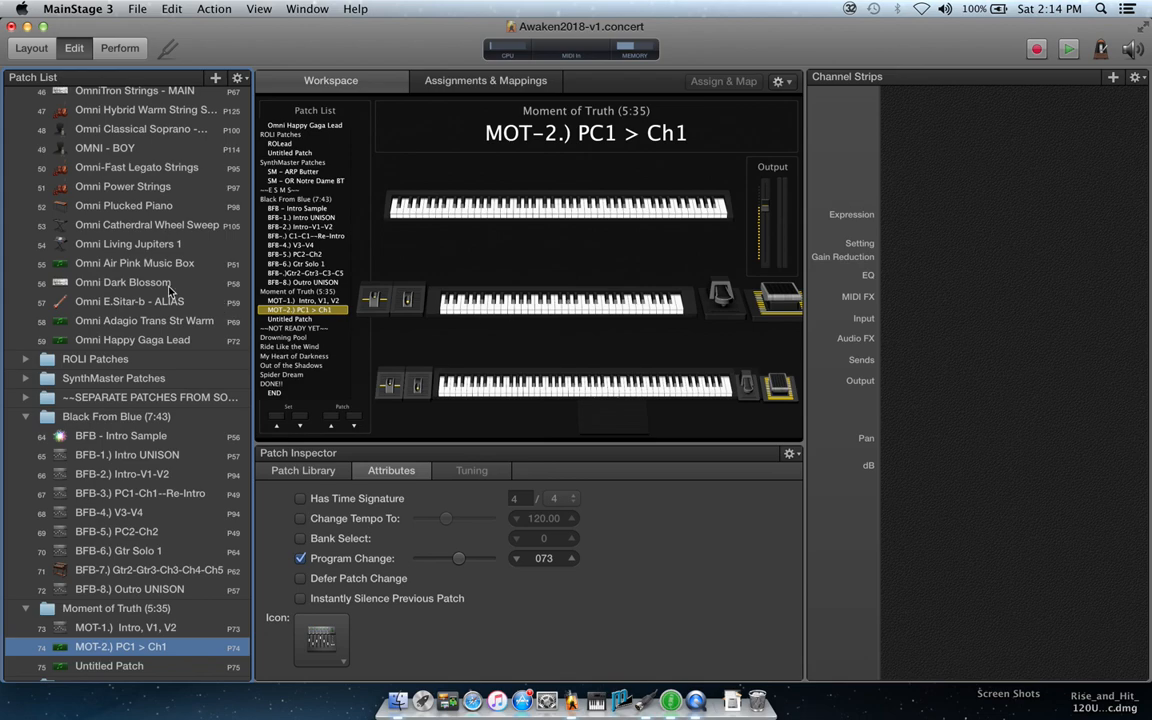
# View the AC BadassOrgan patch, and expand the Kontakt Patches set to view its EddieOrgan-MAIN patch.
pyautogui.scroll(5, 151, 257)
pyautogui.scroll(12, 151, 257)
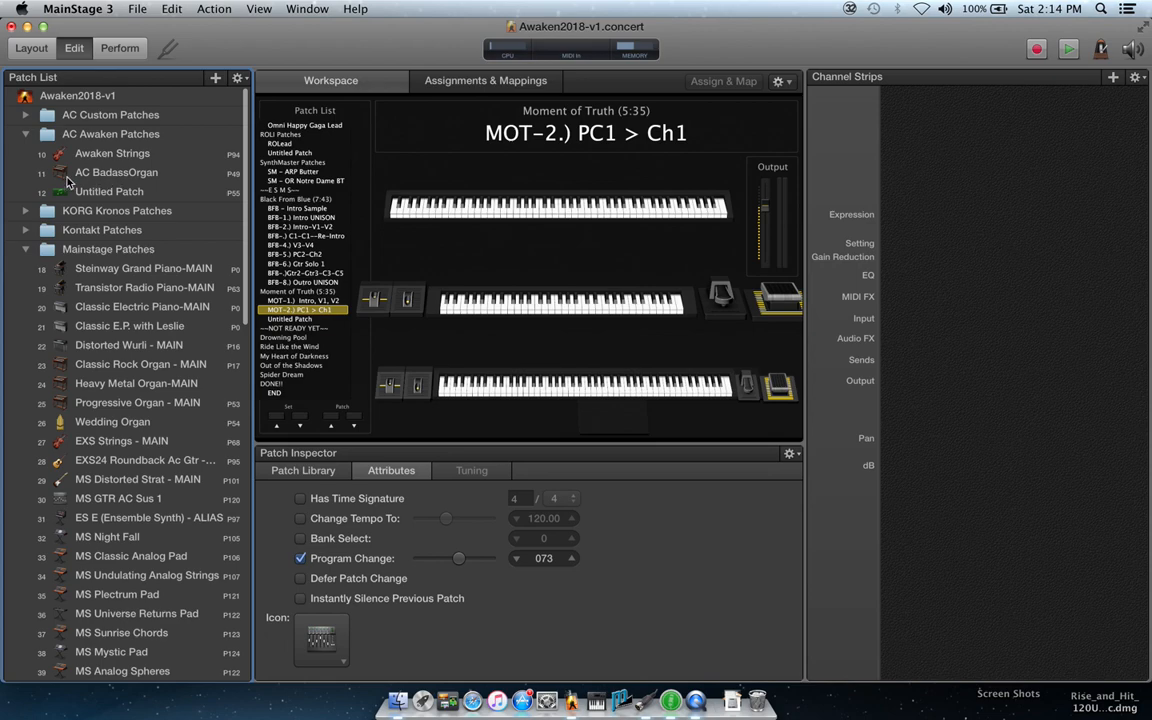
pyautogui.click(104, 177)
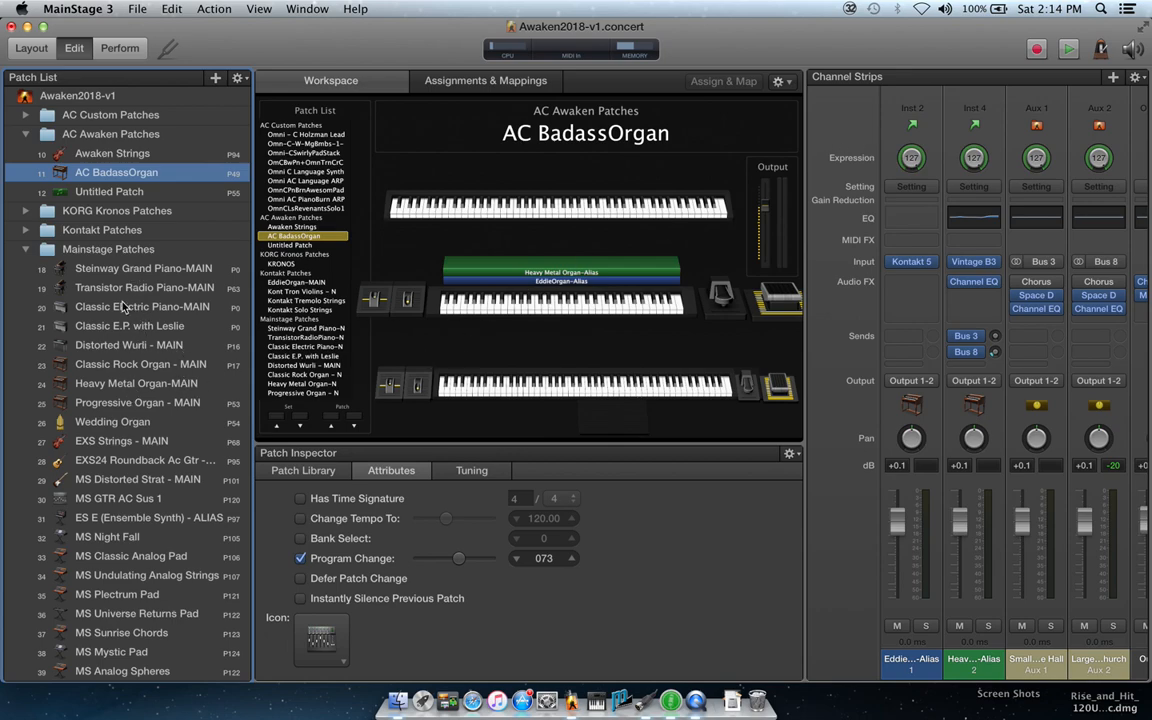
pyautogui.click(25, 230)
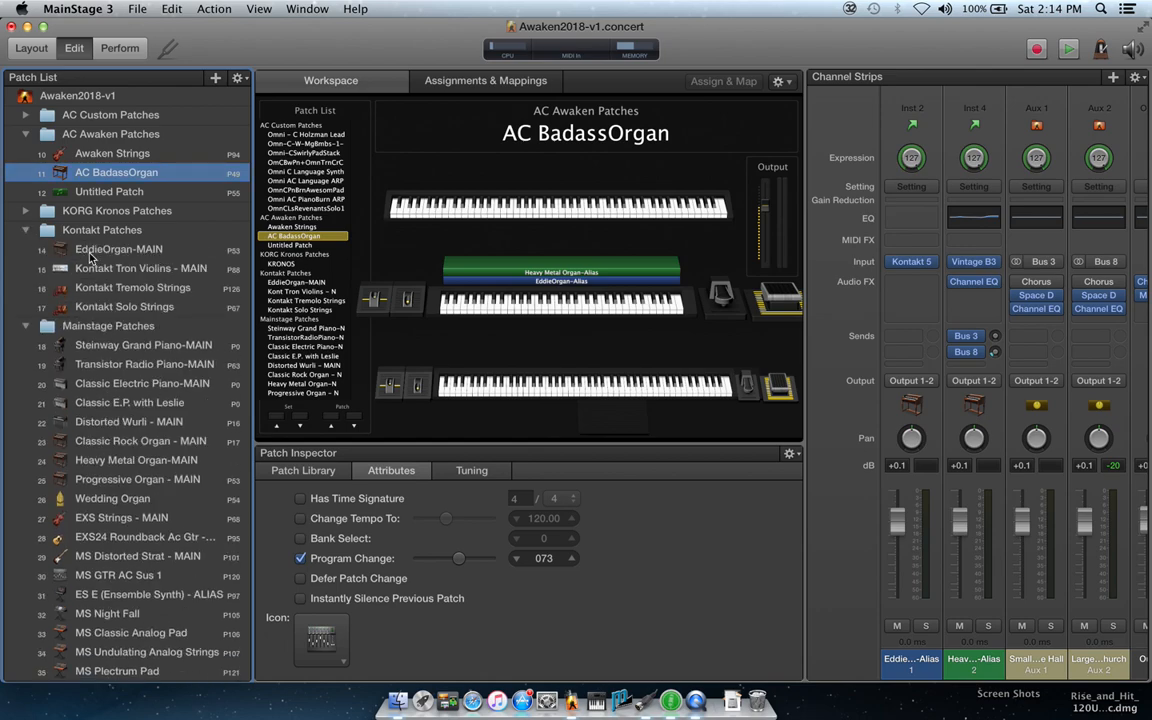
pyautogui.click(90, 253)
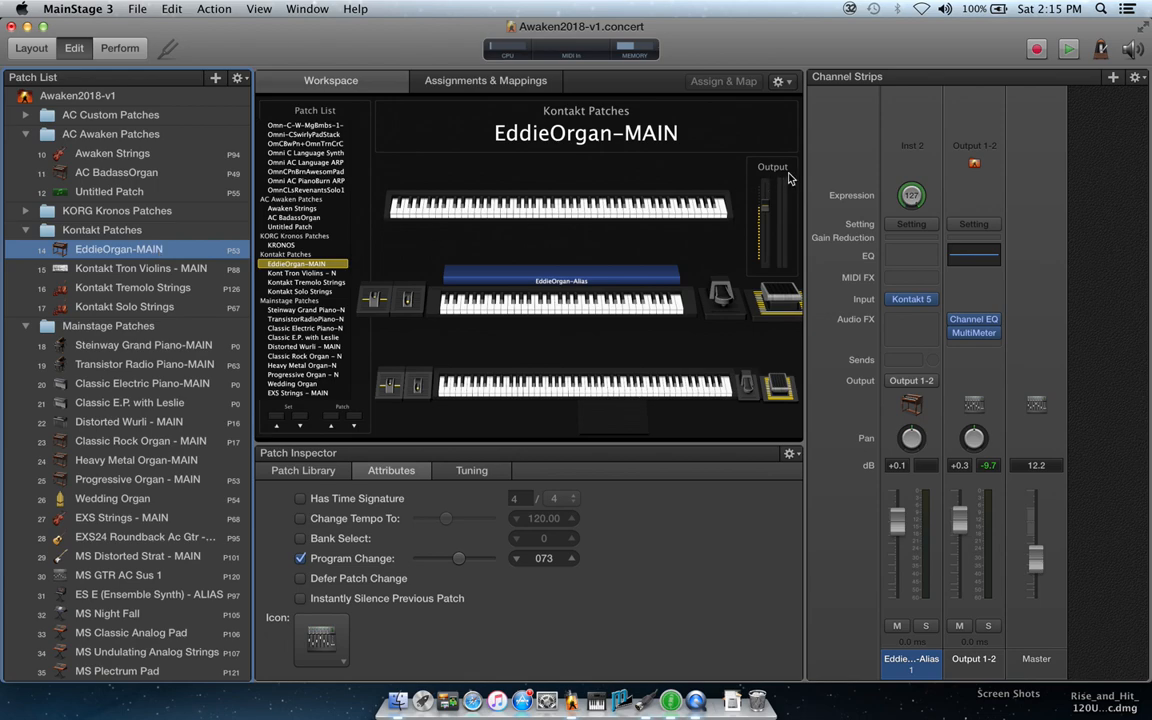
# Review the EddieOrgan-MAIN channel strip's MIDI input, library and attributes, including its name.
pyautogui.click(915, 132)
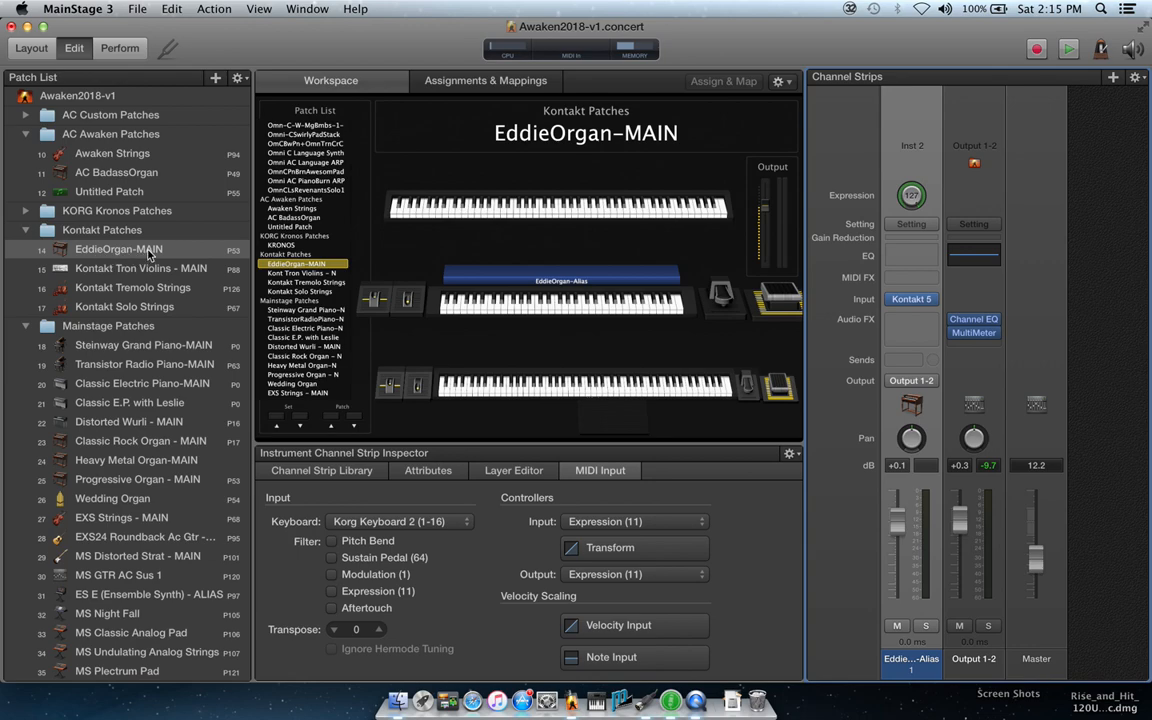
pyautogui.click(114, 252)
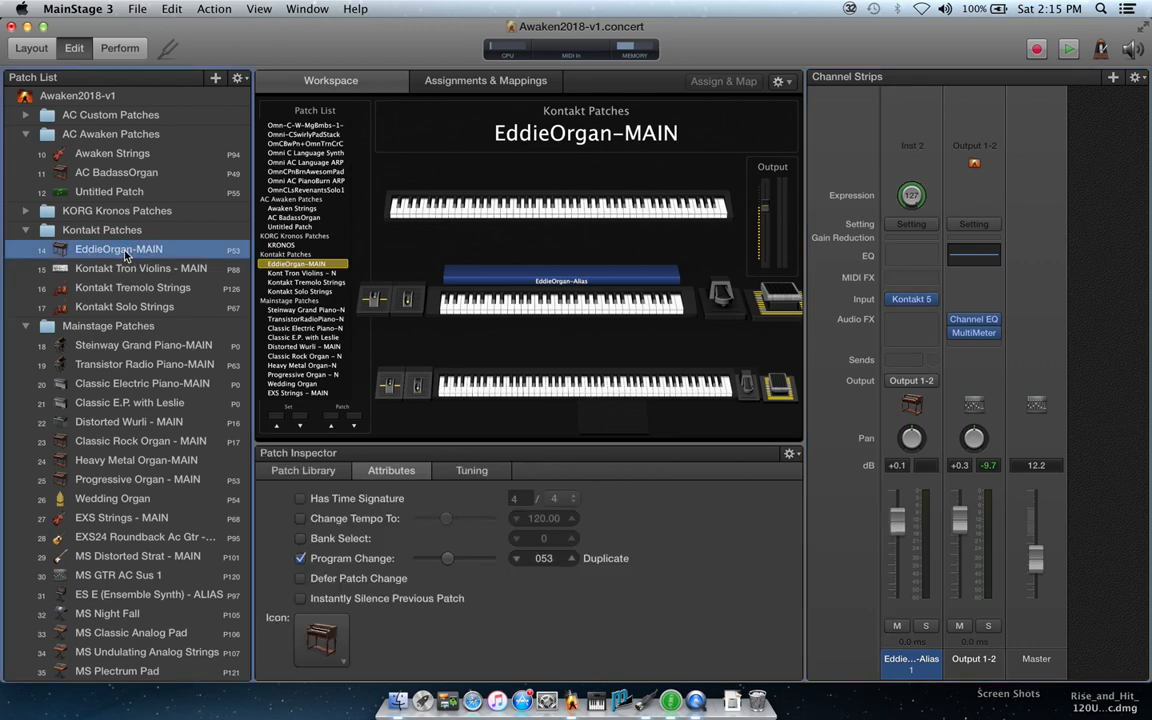
pyautogui.click(917, 134)
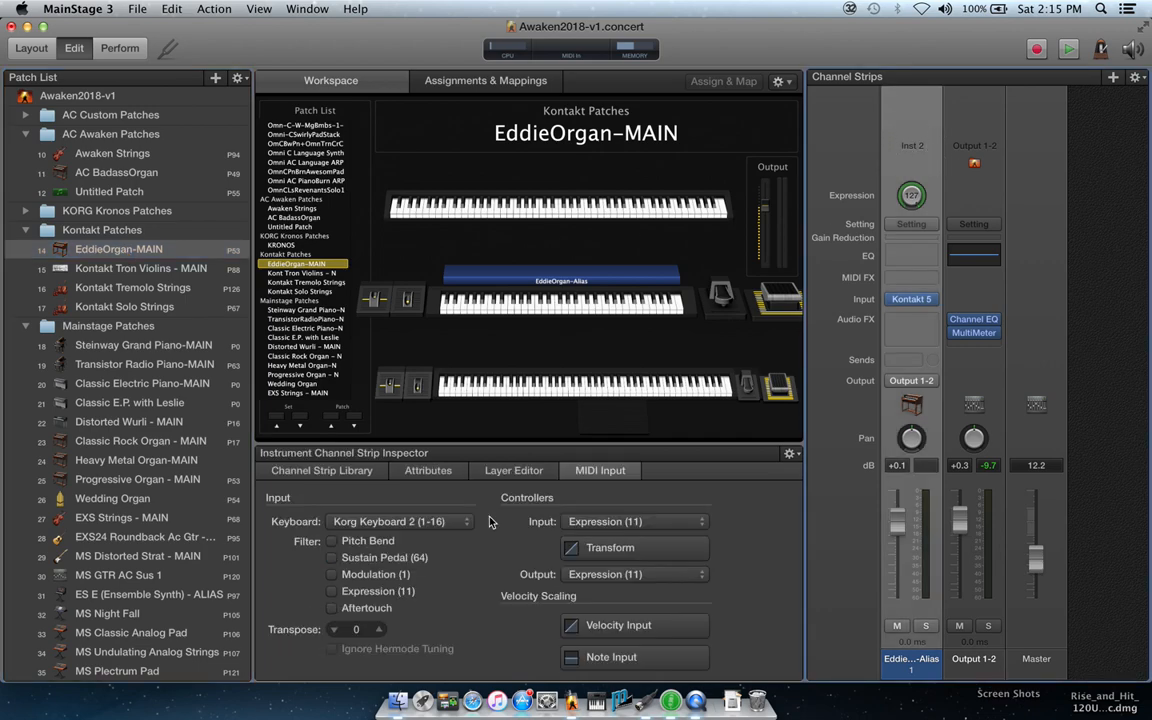
pyautogui.click(343, 472)
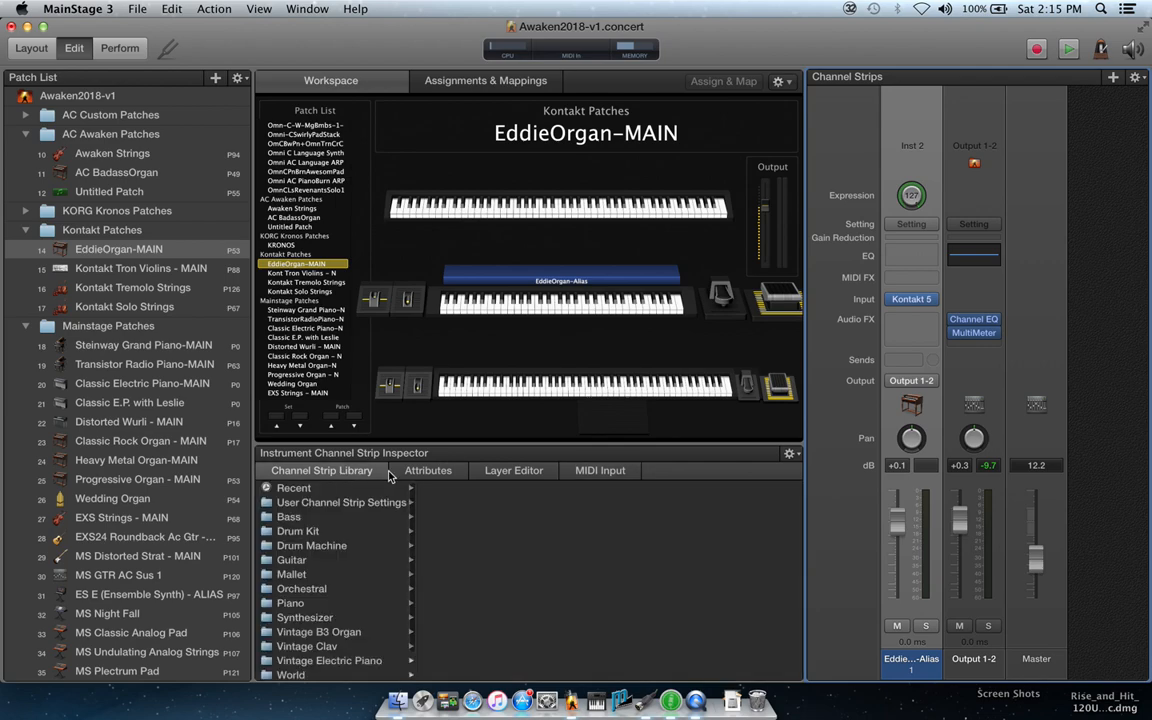
pyautogui.click(435, 471)
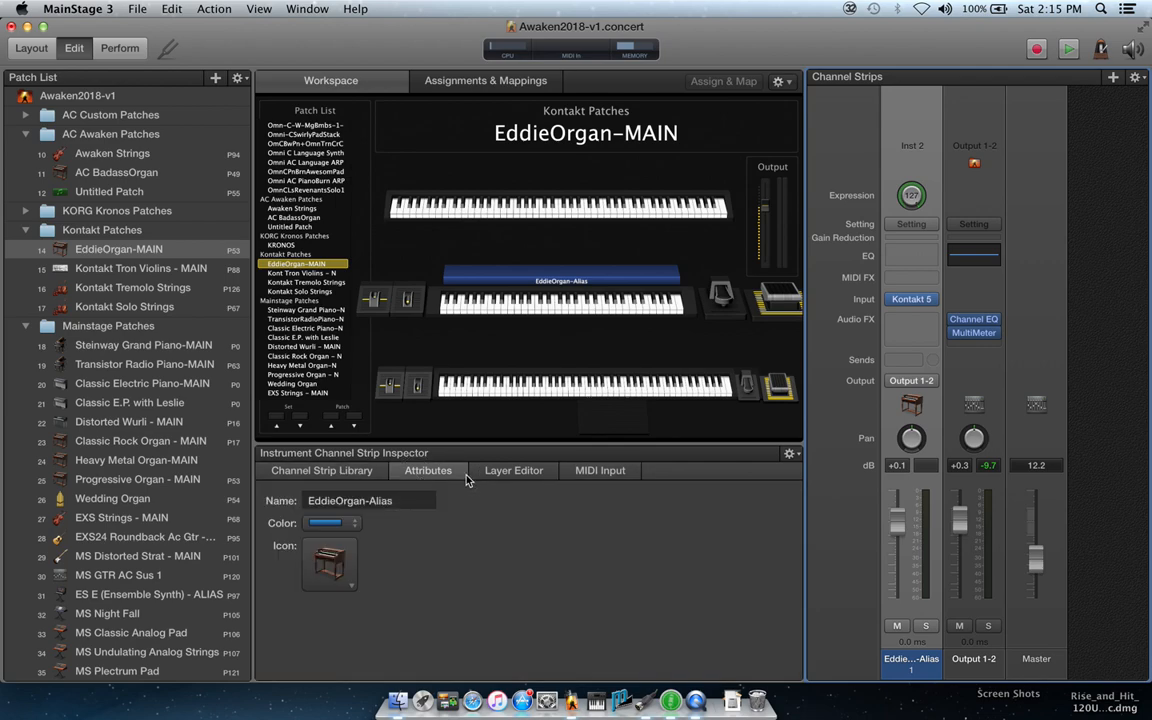
pyautogui.click(411, 502)
pyautogui.press('Return')
# Review the EddieOrgan alias channel strip in the AC BadassOrgan patch.
pyautogui.click(145, 176)
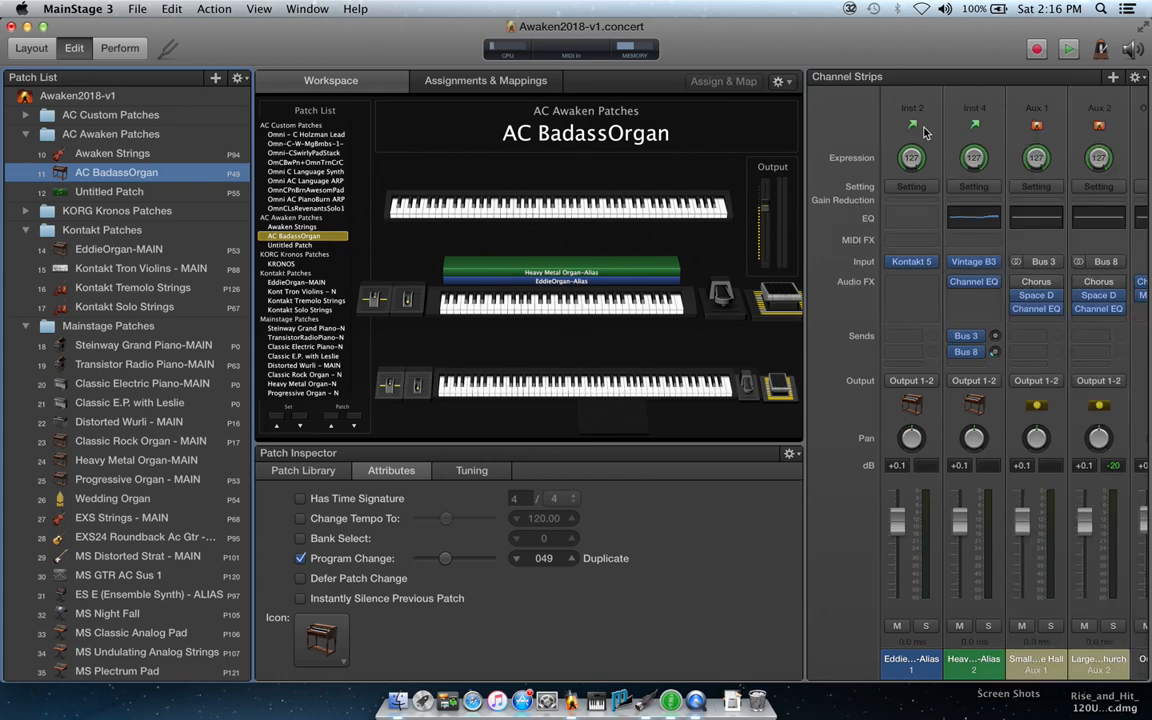
pyautogui.click(598, 281)
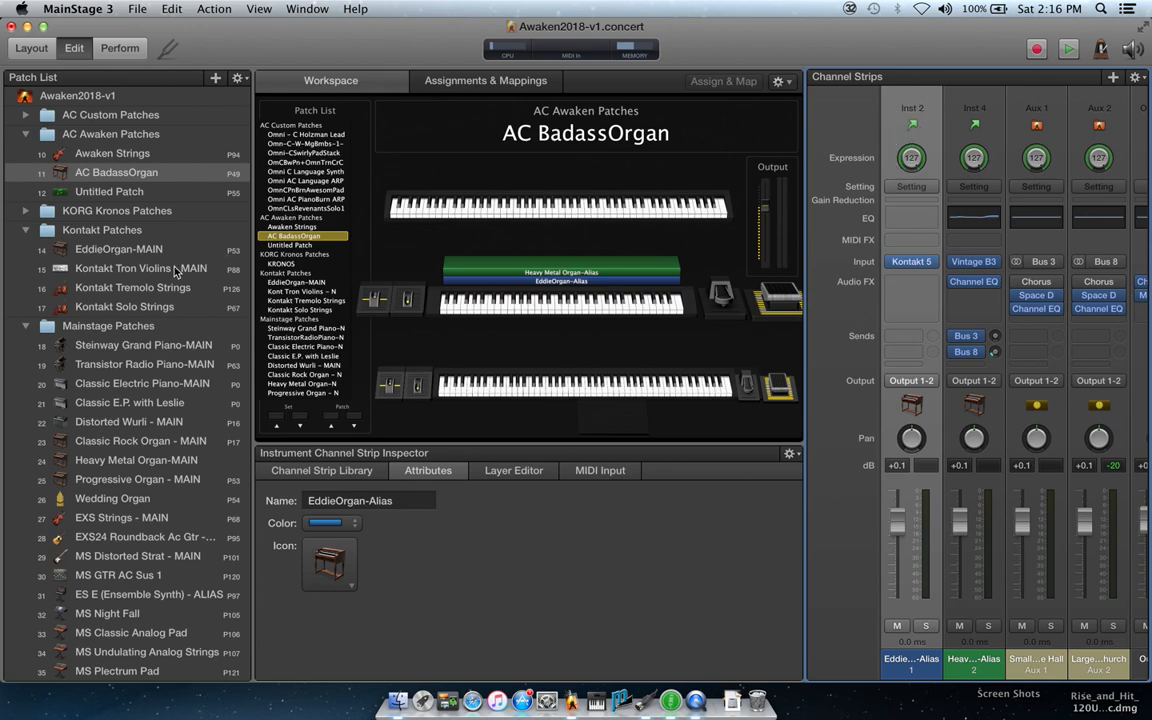
# Copy the instrument channel strip of the EddieOrgan-MAIN patch in the Kontakt Patches set.
pyautogui.click(121, 252)
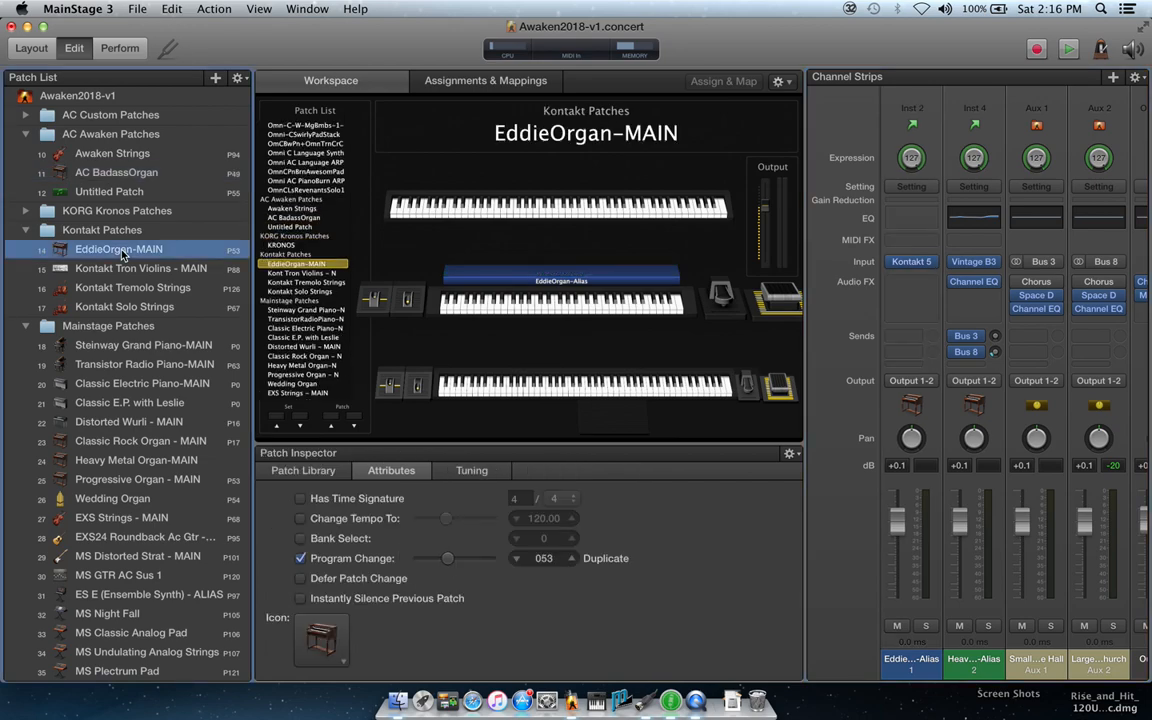
pyautogui.click(910, 133)
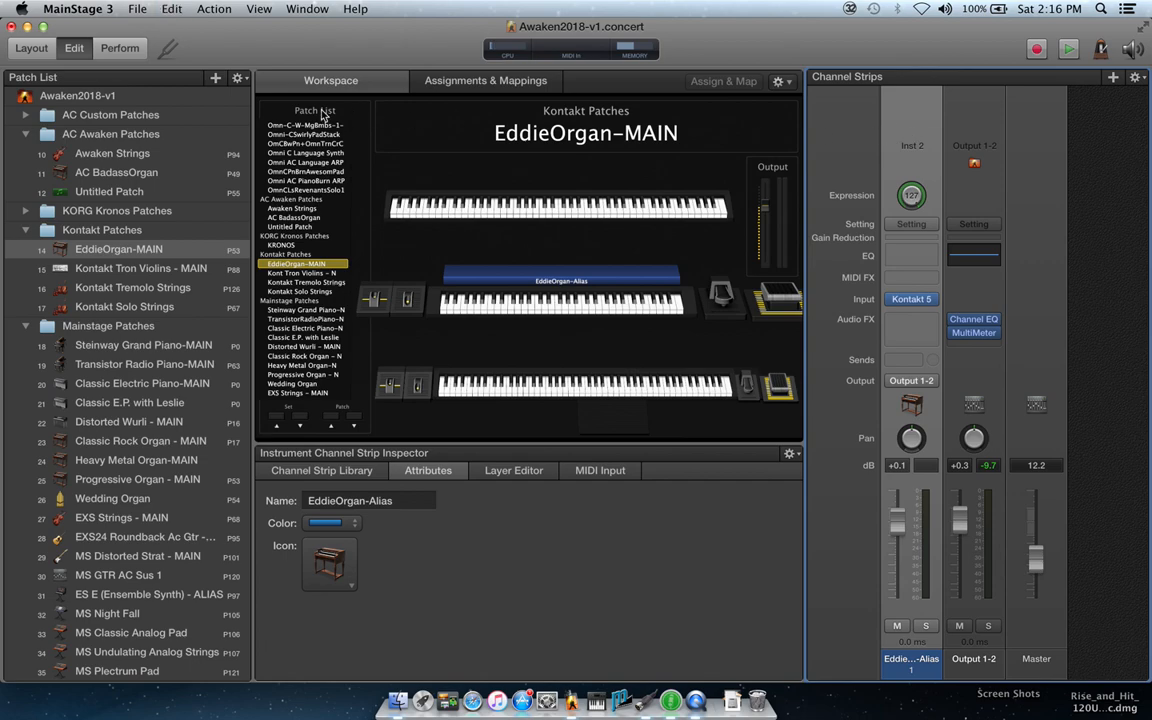
pyautogui.click(139, 10)
pyautogui.moveTo(178, 15)
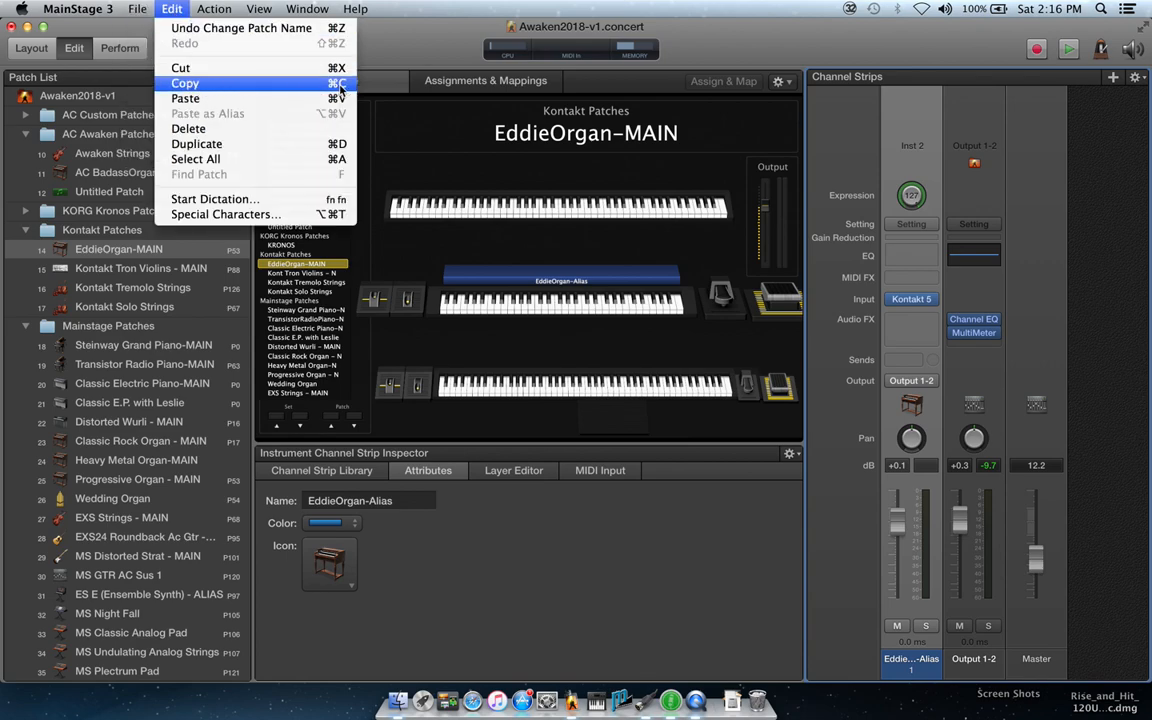
pyautogui.click(420, 40)
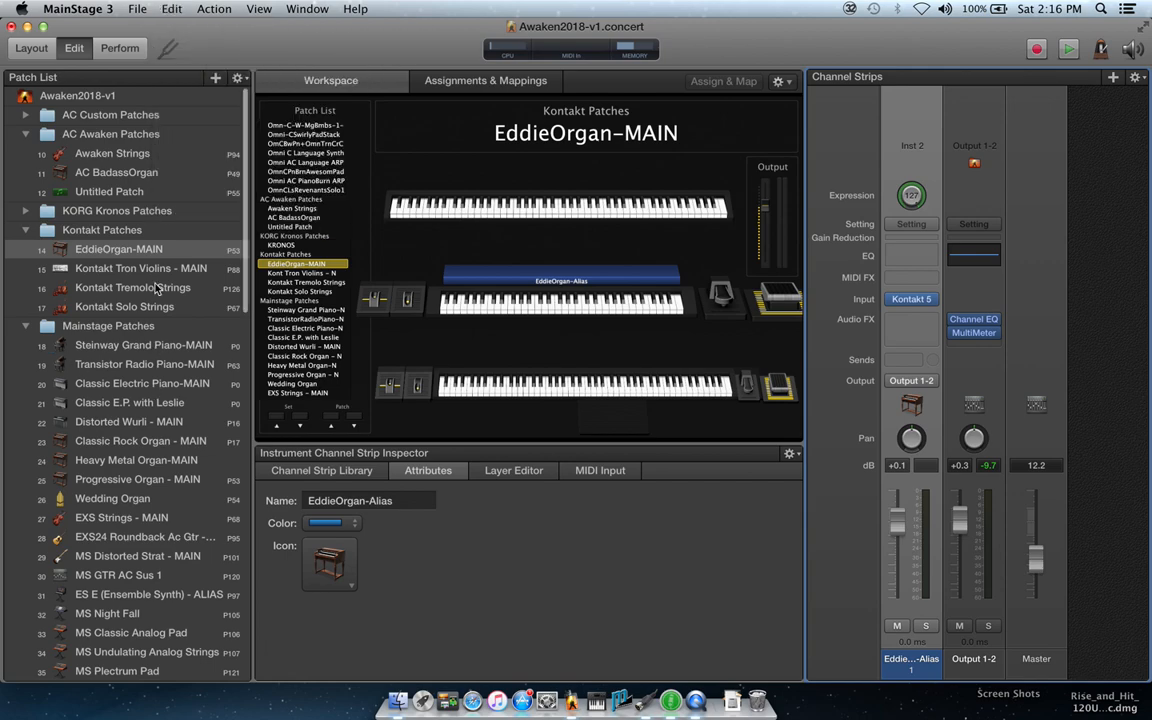
# Paste the copied EddieOrgan channel strip as an alias into the MOT-2.) PC1 > Ch1 patch and save the concert.
pyautogui.scroll(-10, 155, 285)
pyautogui.scroll(-10, 158, 267)
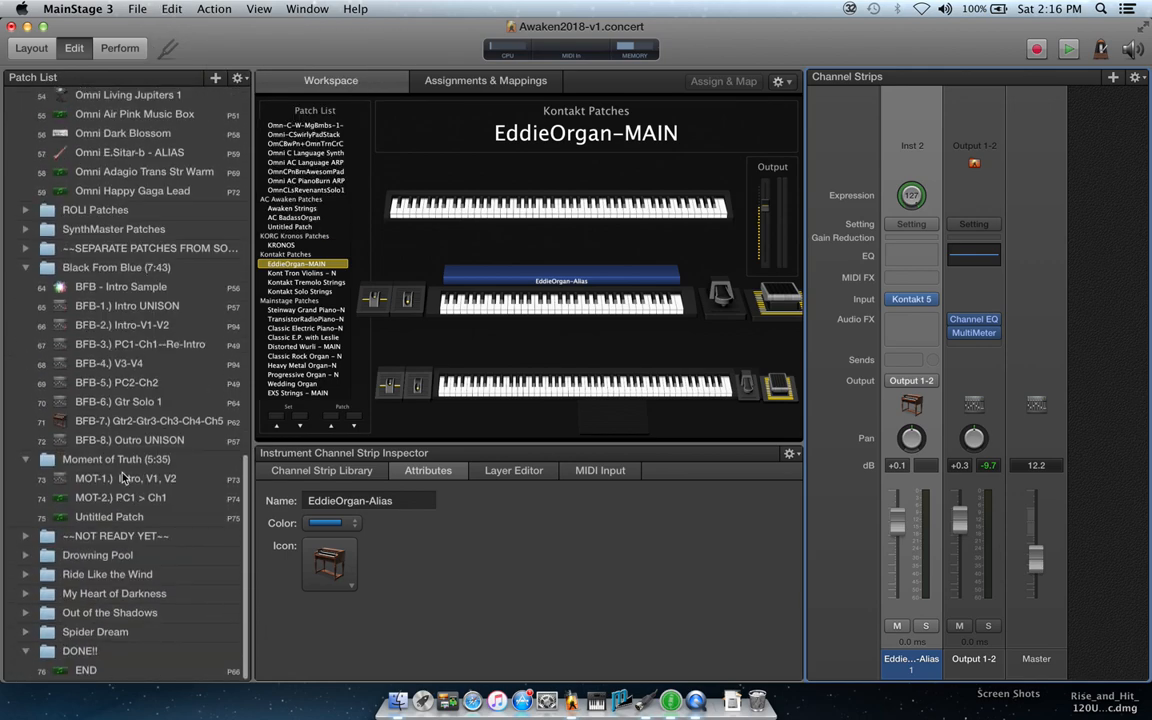
pyautogui.click(115, 500)
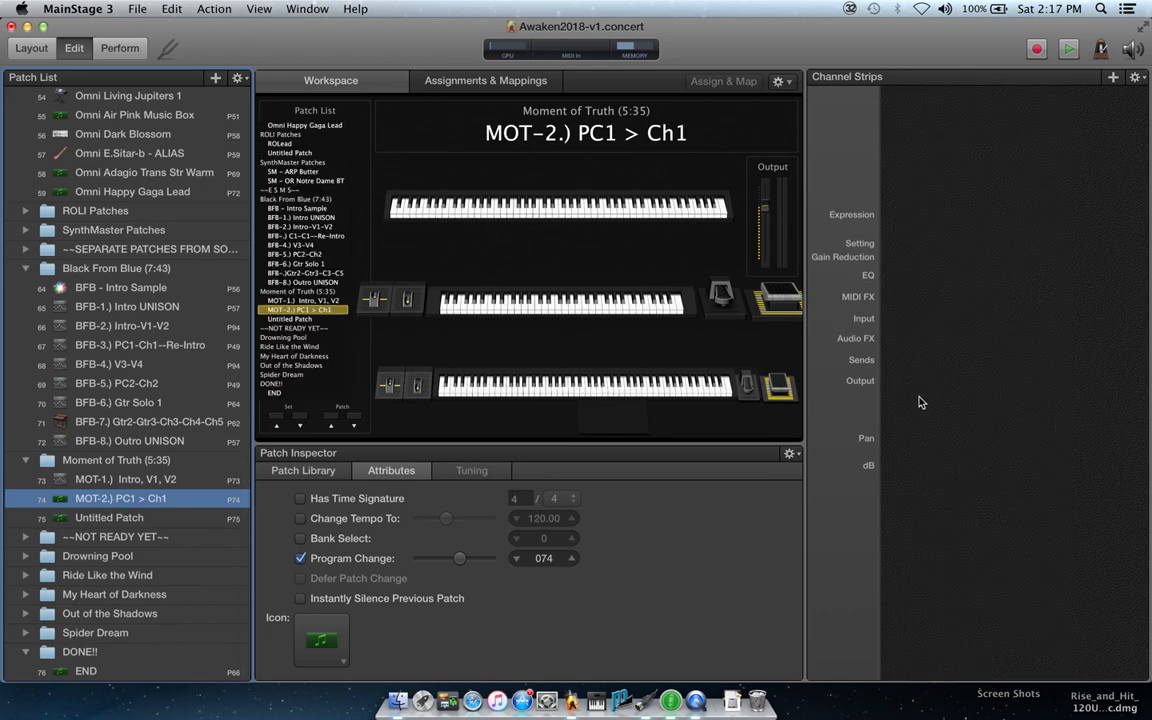
pyautogui.click(103, 485)
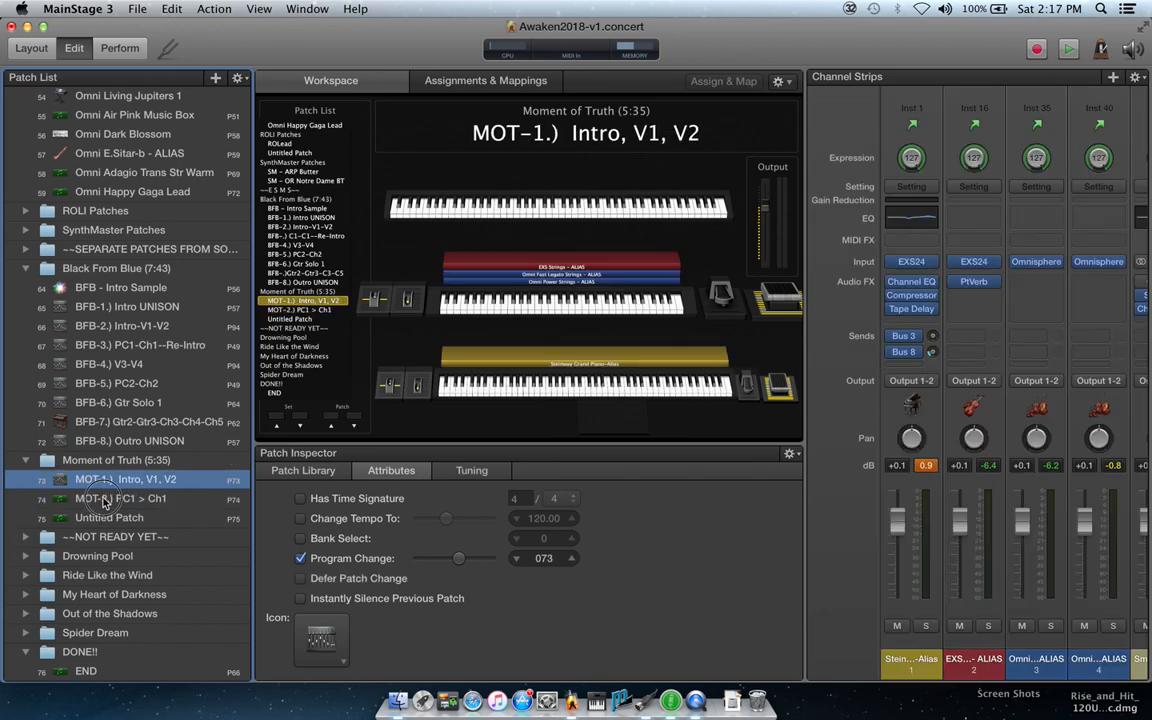
pyautogui.click(104, 500)
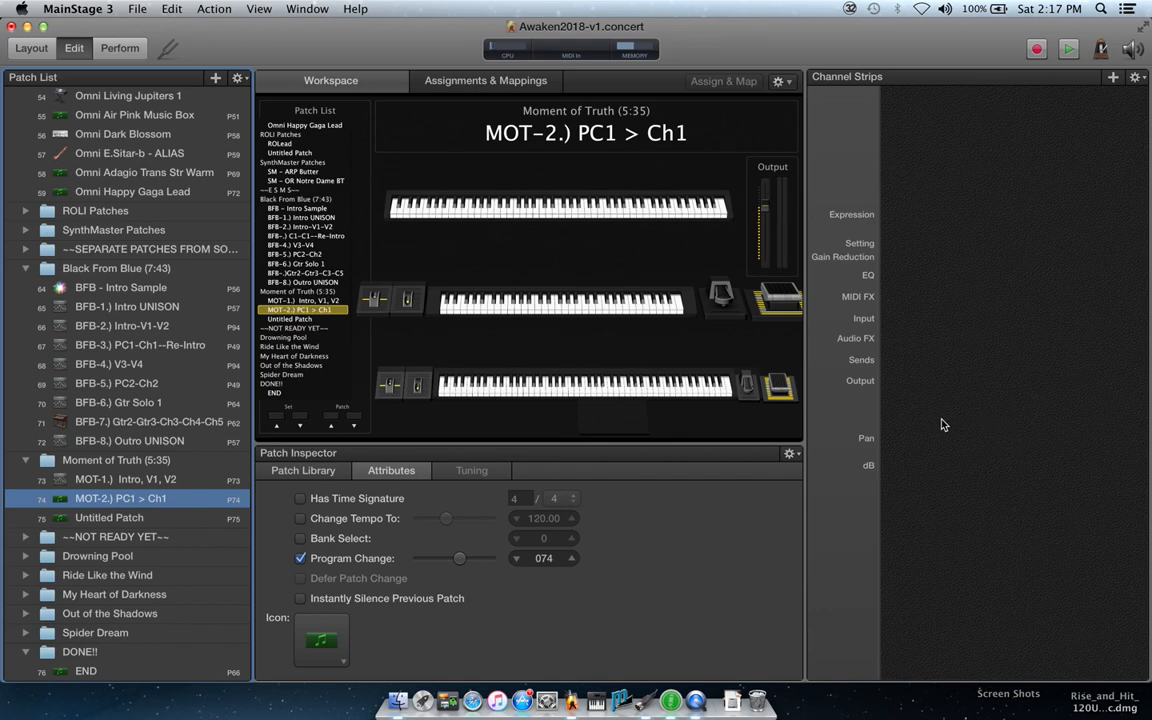
pyautogui.click(173, 11)
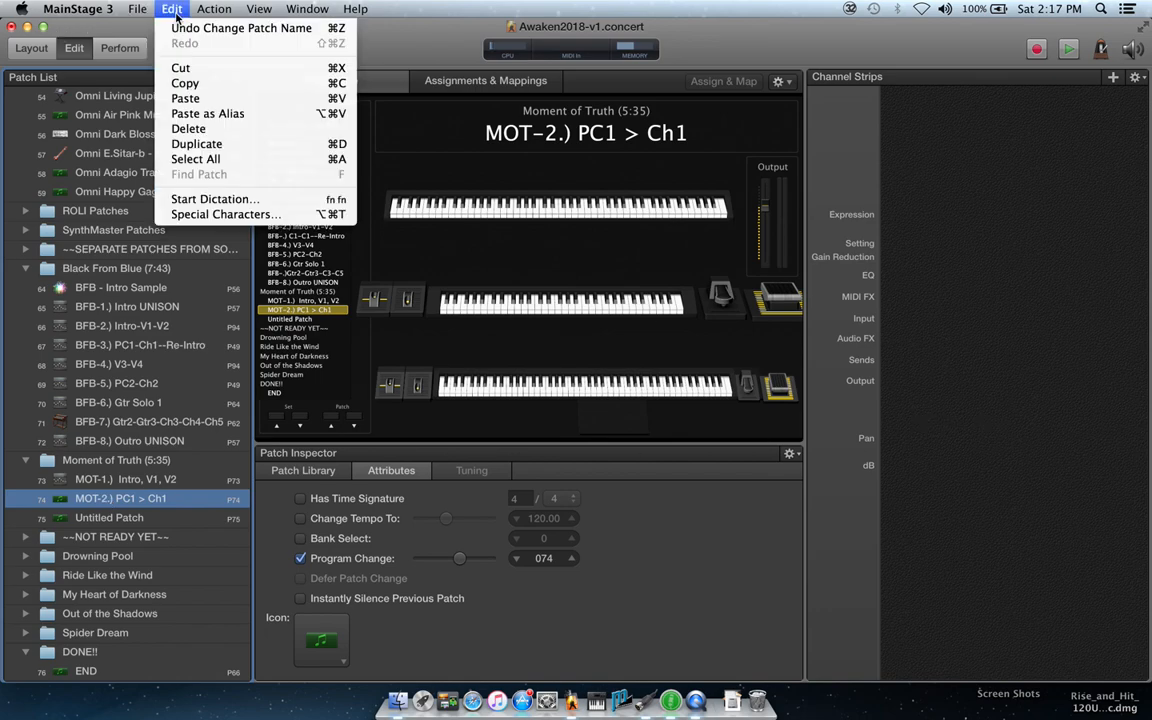
pyautogui.click(240, 115)
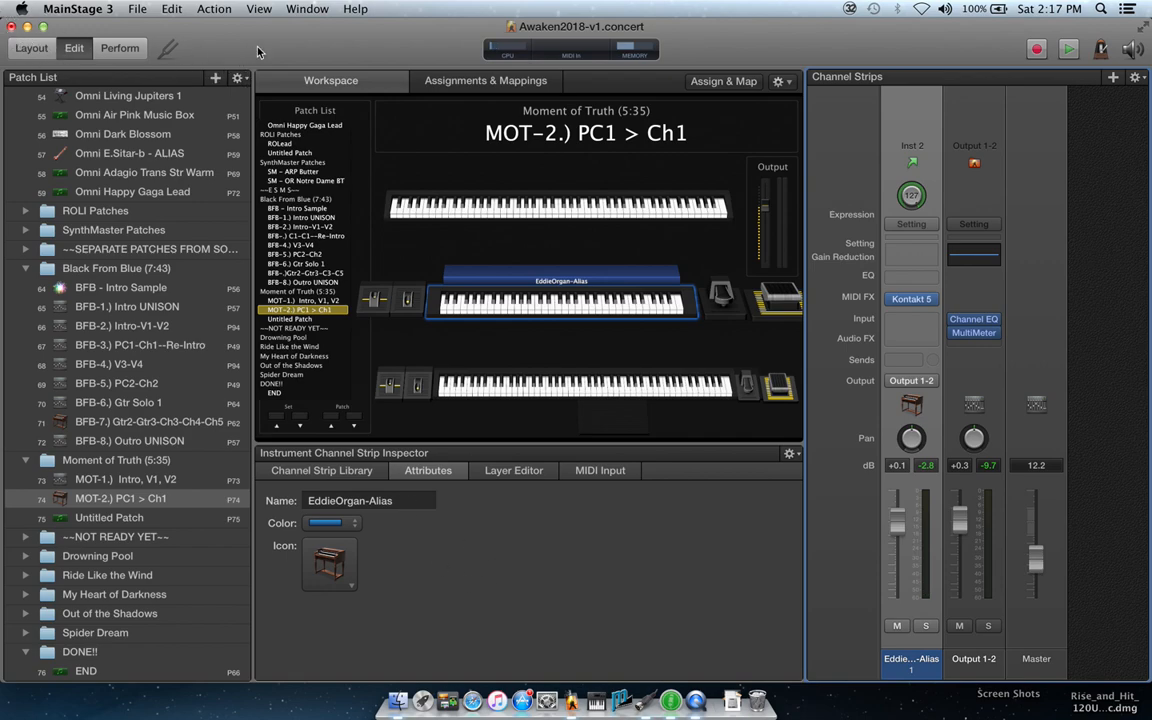
pyautogui.press('super+s')
# Review the AC BadassOrgan patch in the AC Awaken Patches set to identify its second organ layer.
pyautogui.scroll(5, 184, 288)
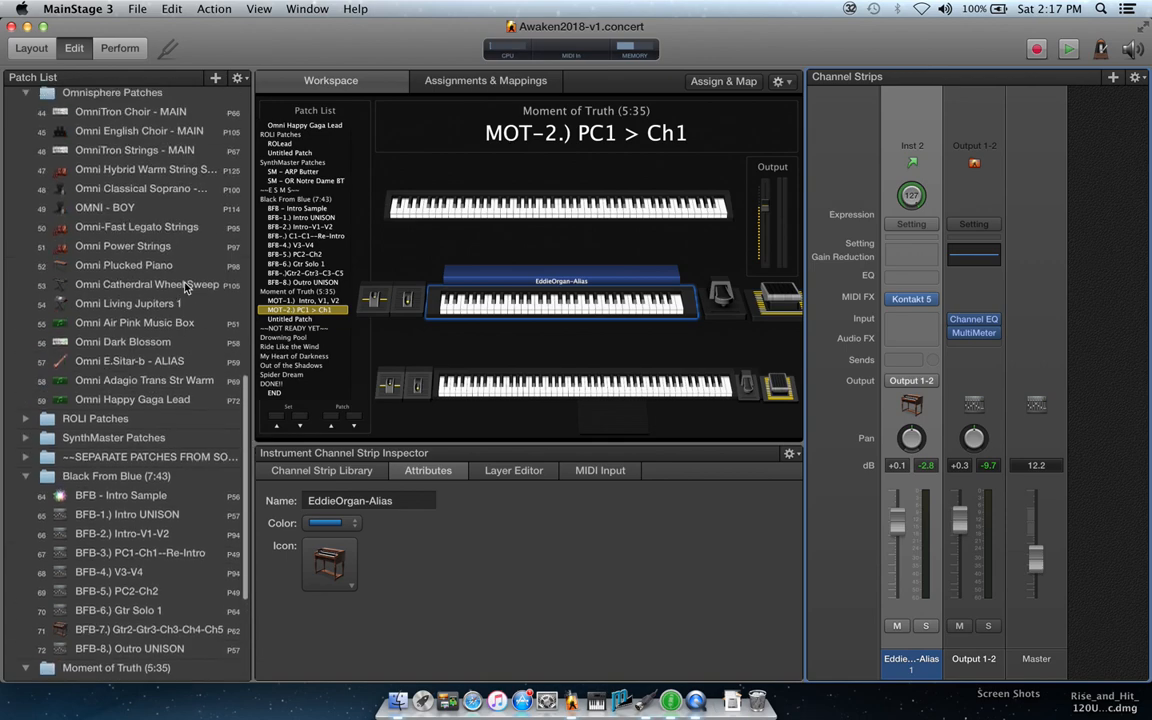
pyautogui.scroll(15, 184, 288)
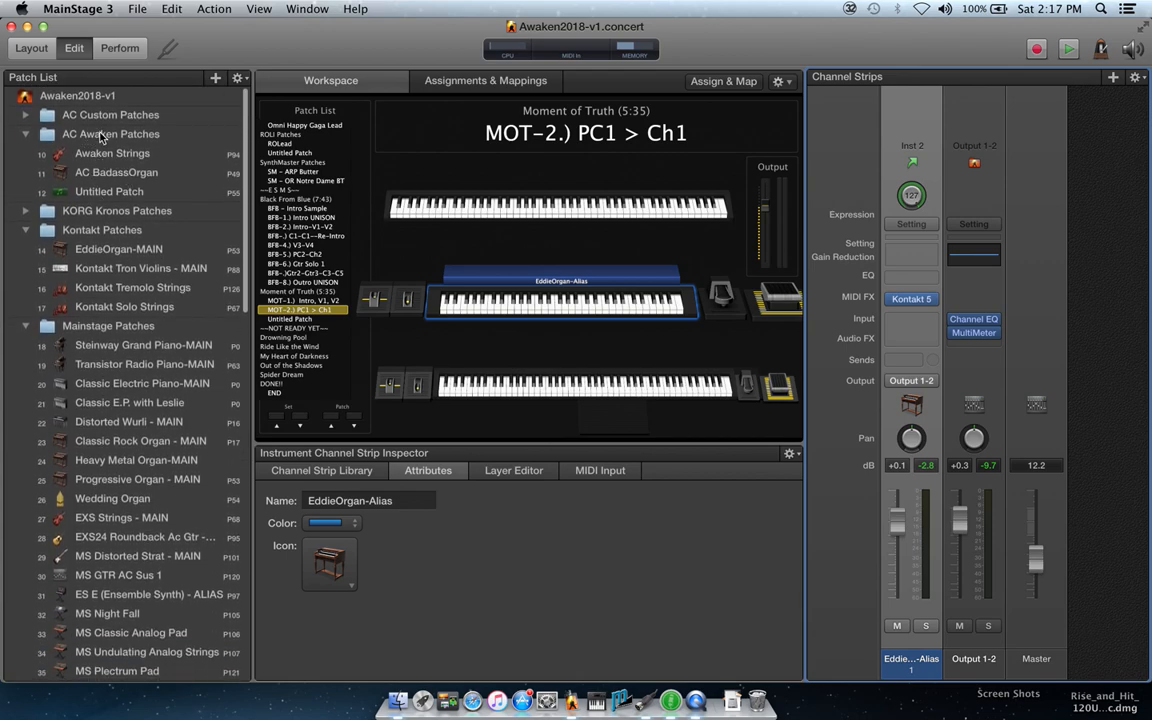
pyautogui.click(116, 174)
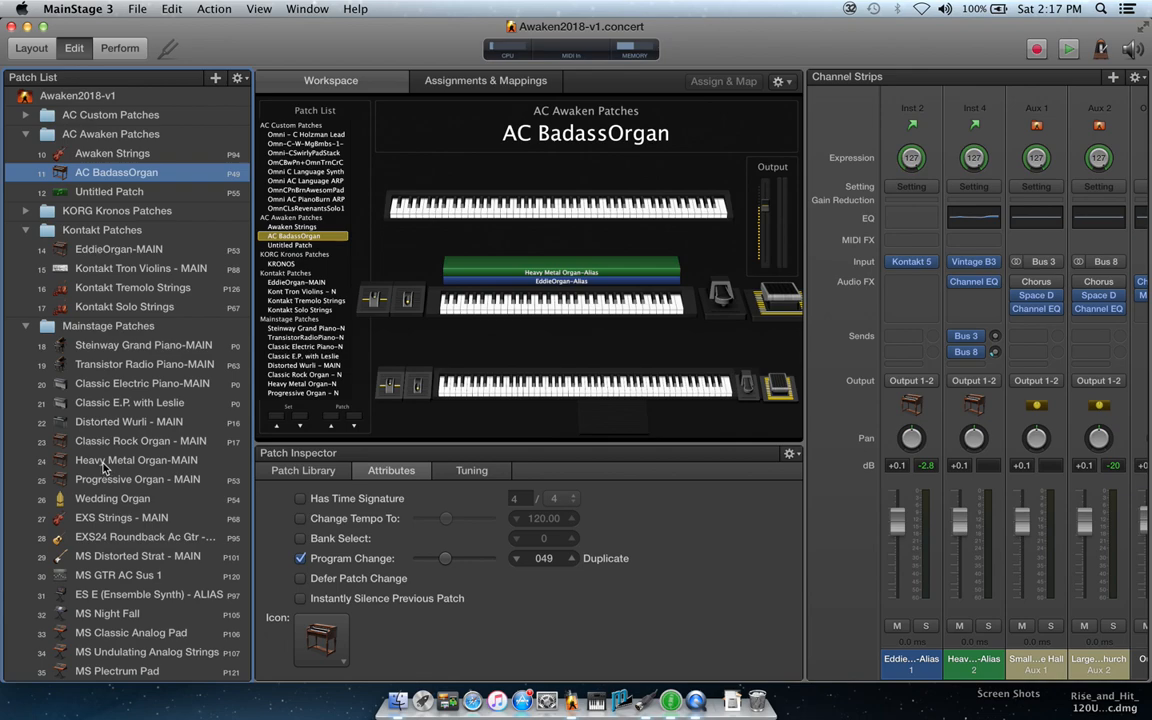
# Browse the Mainstage Patches set, viewing its patches from Steinway Grand Piano-MAIN down to ES E (Ensemble Synth) - ALIAS.
pyautogui.click(100, 326)
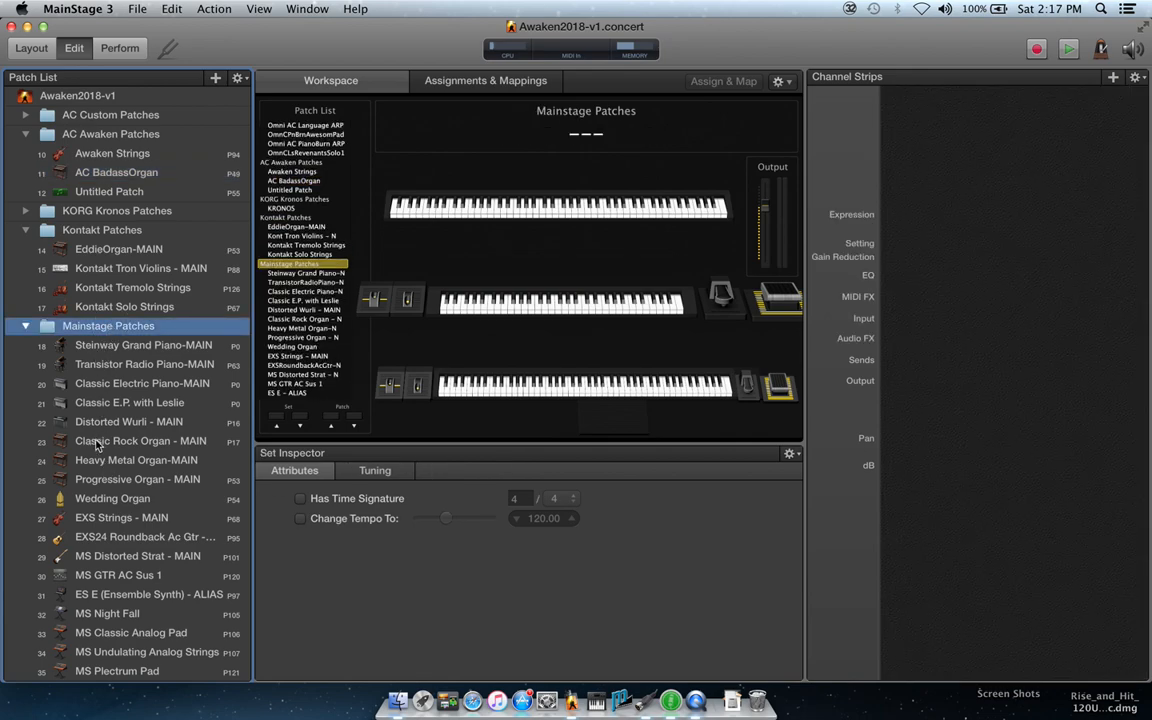
pyautogui.click(98, 461)
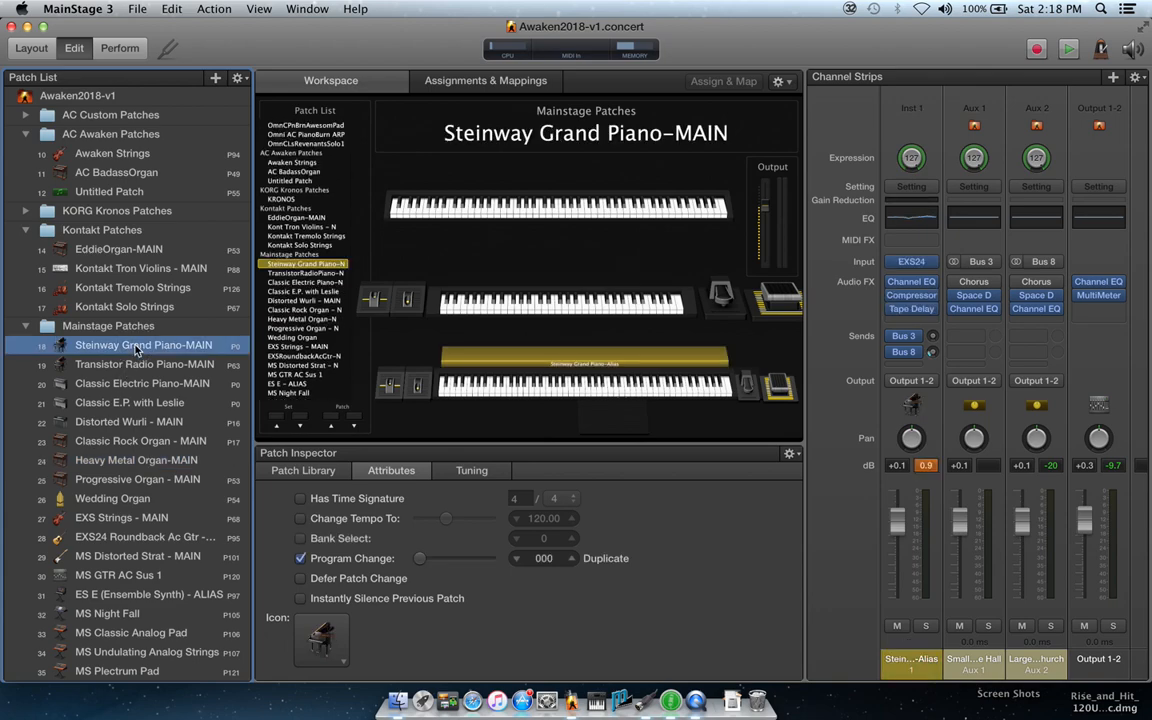
pyautogui.press('Down')
pyautogui.press('Down')
pyautogui.press('Down')
pyautogui.press('Down')
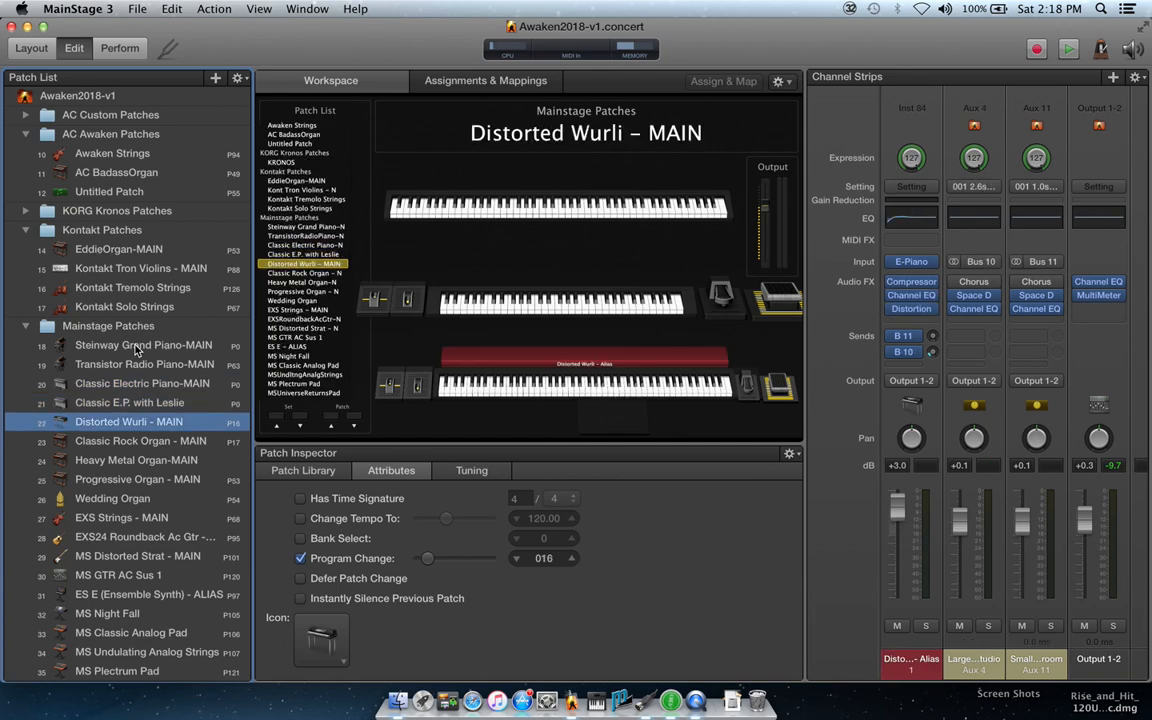
pyautogui.press('Down')
pyautogui.press('Down')
pyautogui.press('Down')
pyautogui.press('Down')
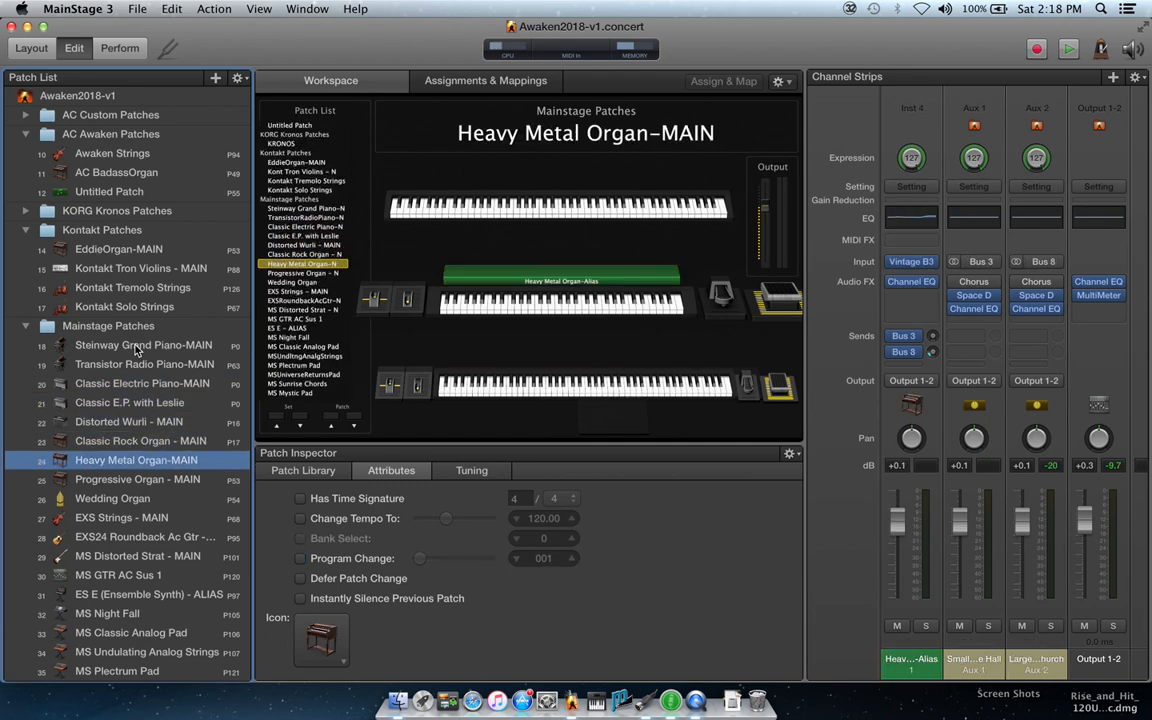
pyautogui.press('Down')
pyautogui.press('Down')
pyautogui.press('Down')
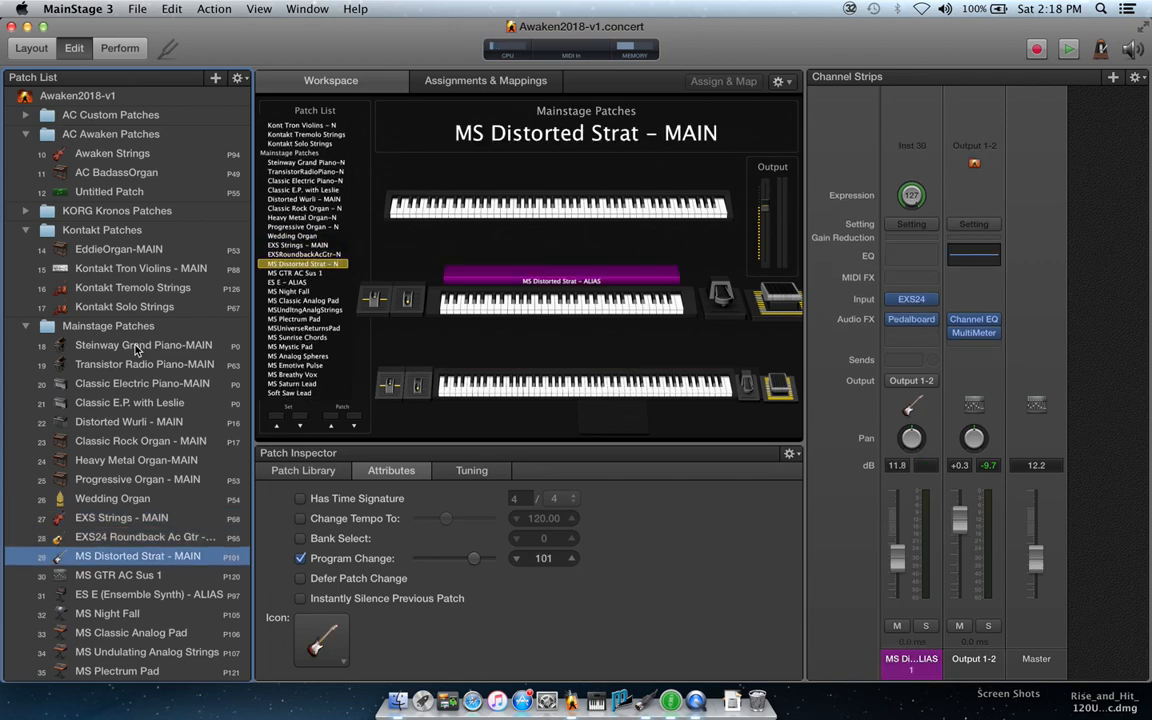
pyautogui.press('Down')
pyautogui.press('Down')
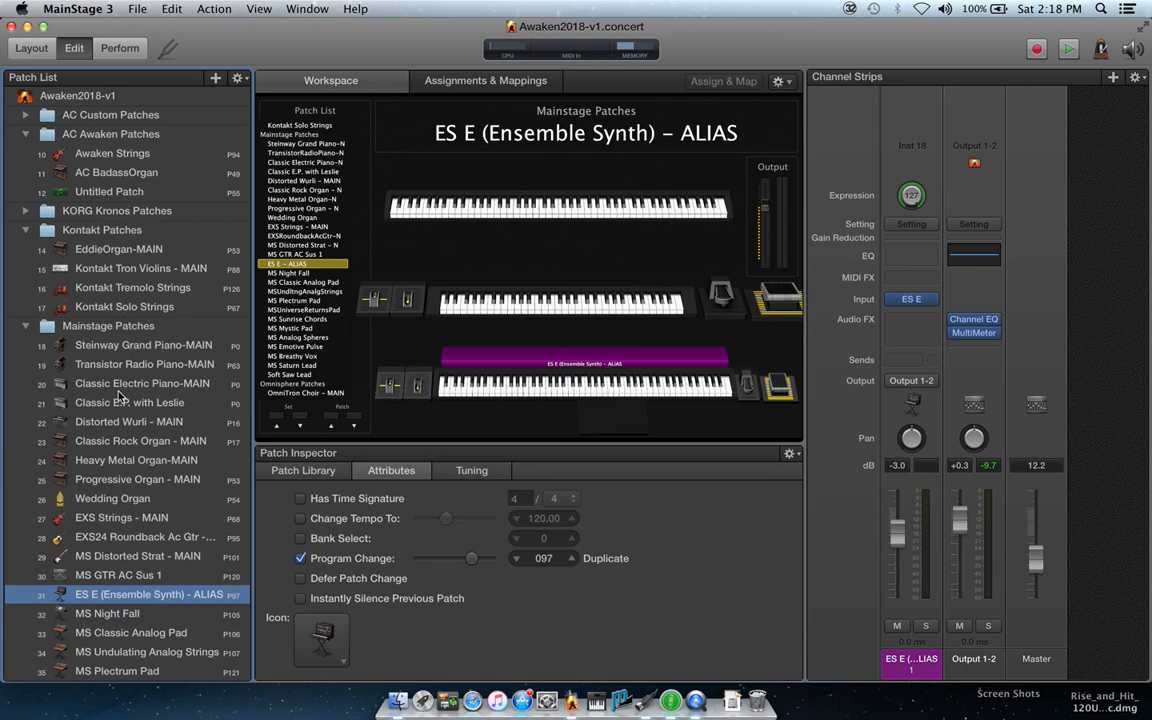
# Copy the instrument channel strip of the Heavy Metal Organ-MAIN patch in the Mainstage Patches set.
pyautogui.click(103, 462)
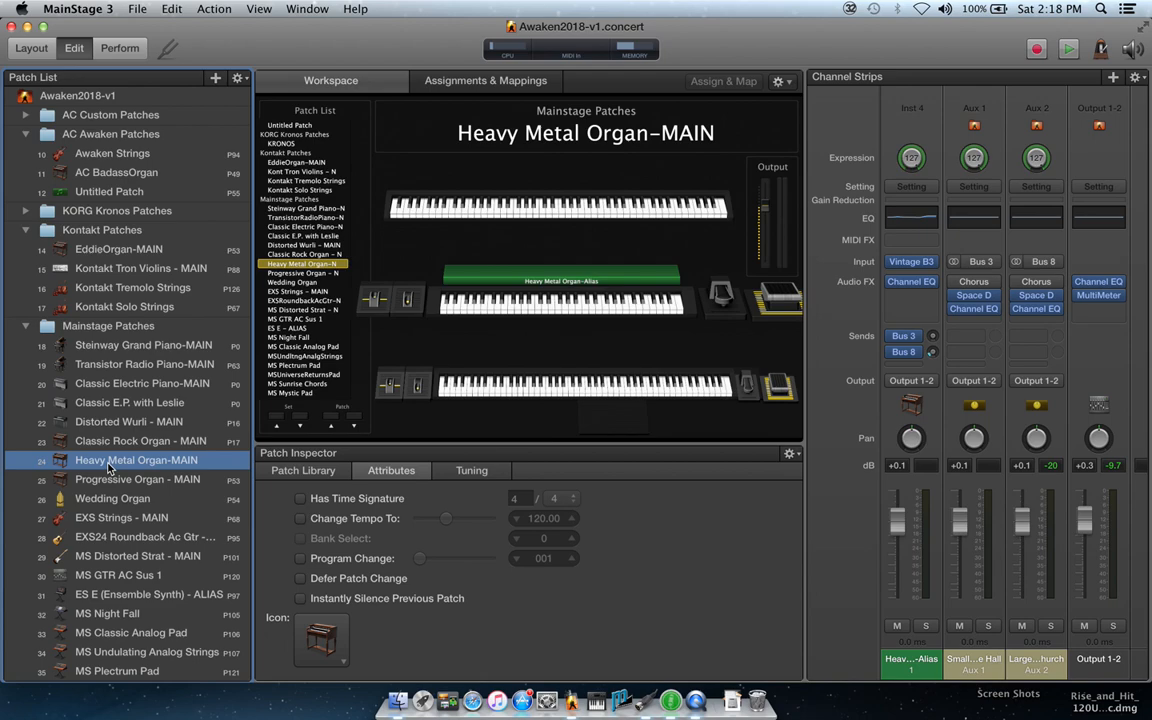
pyautogui.click(916, 118)
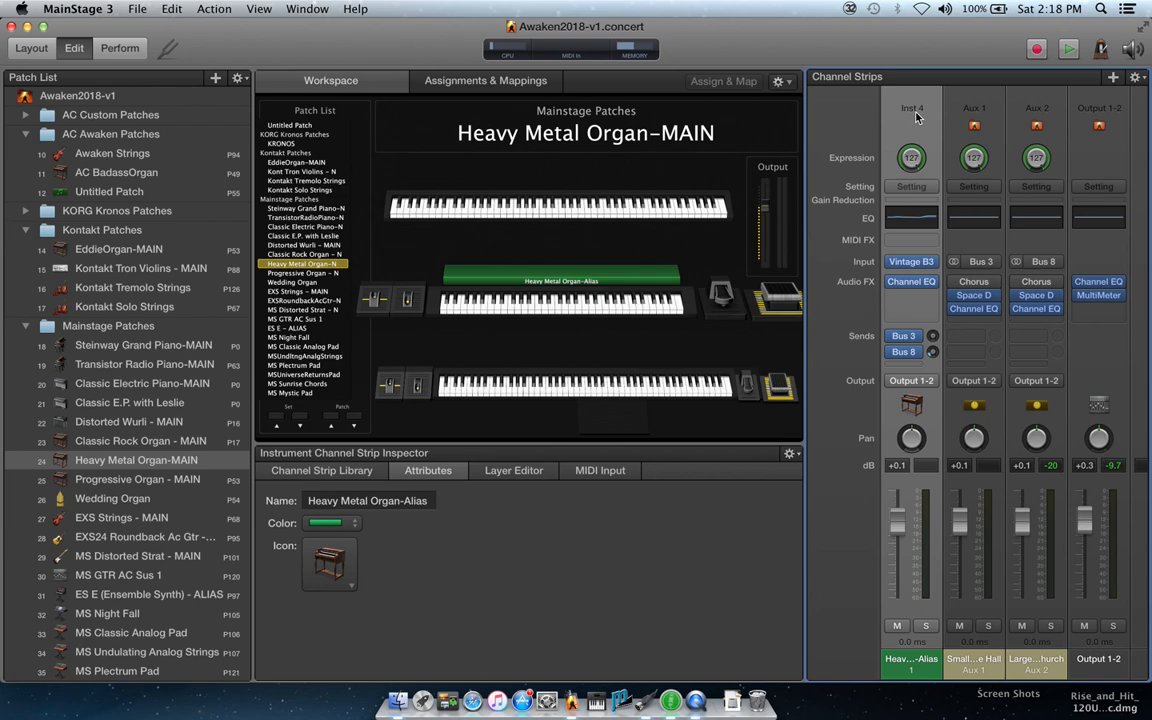
pyautogui.click(174, 12)
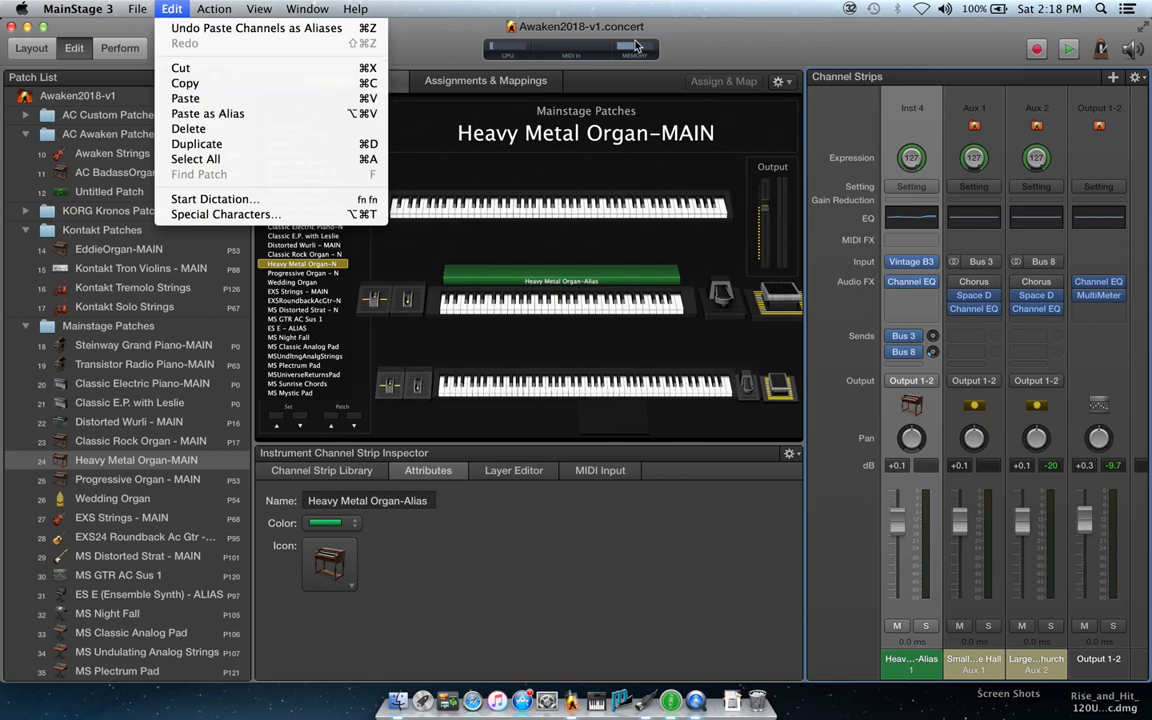
pyautogui.click(821, 40)
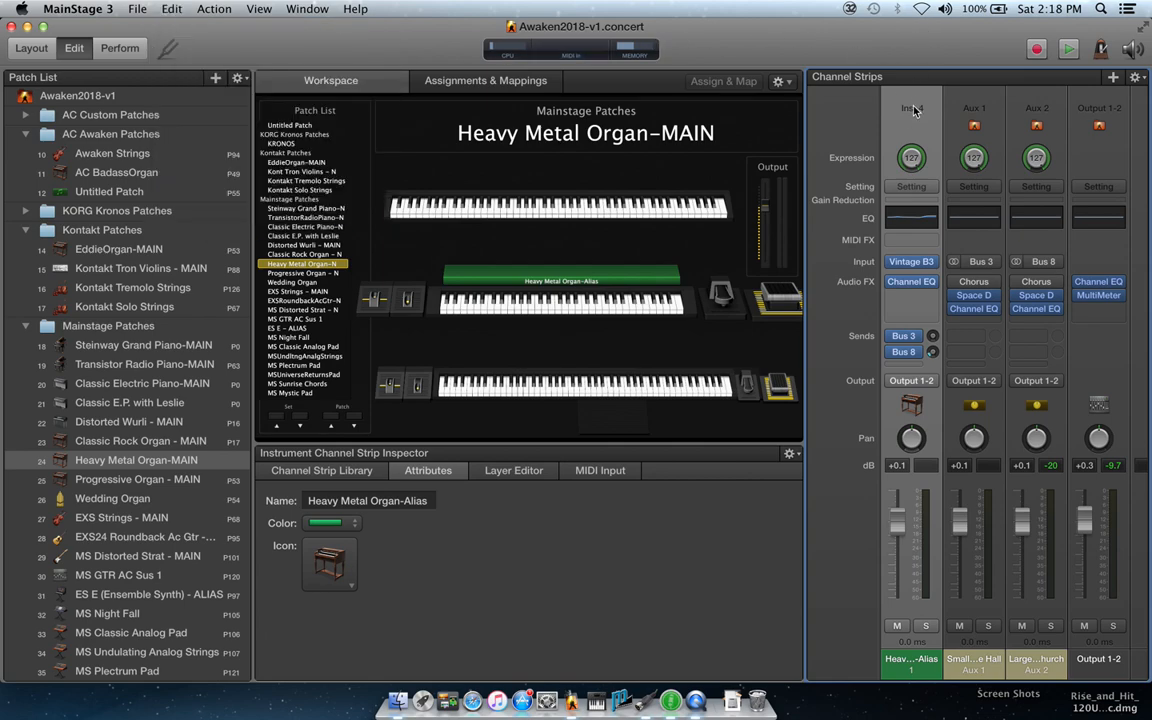
pyautogui.click(170, 10)
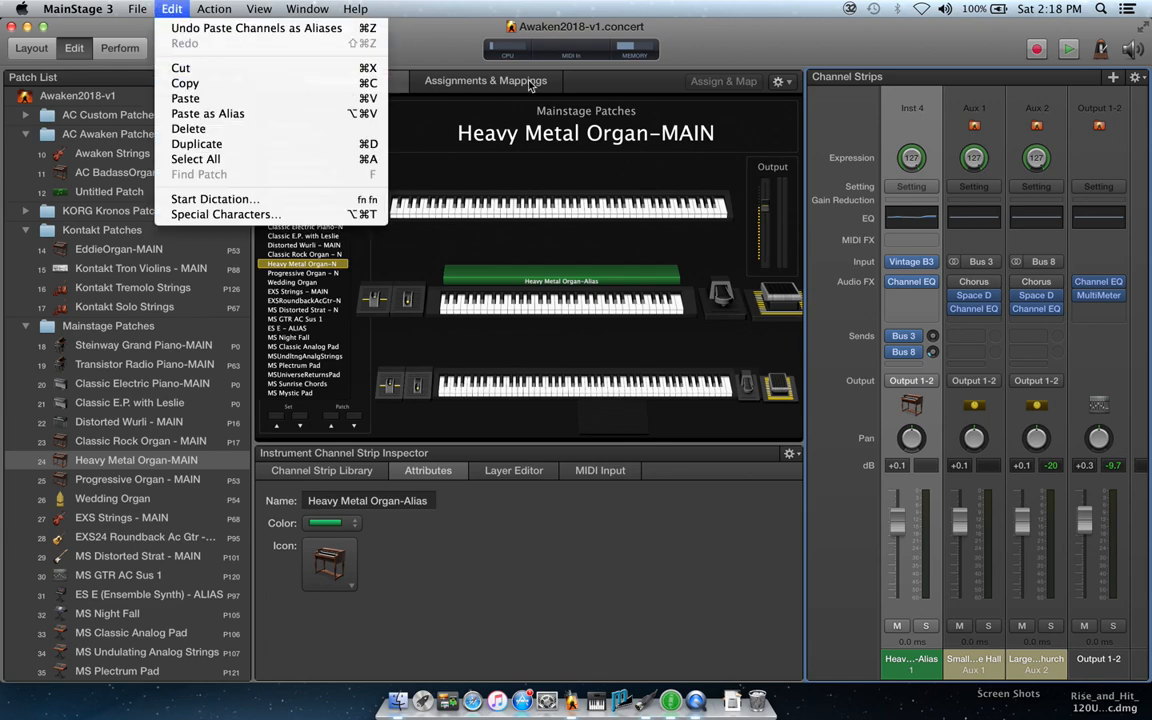
pyautogui.click(826, 41)
pyautogui.press('super+c')
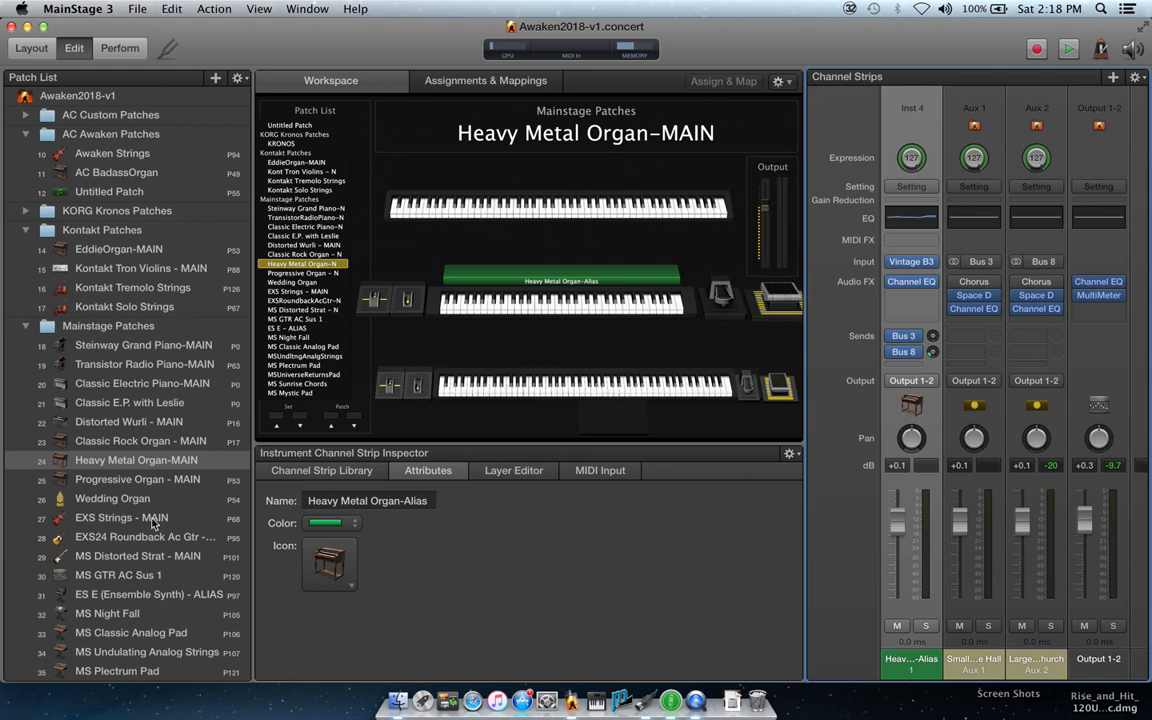
# Paste the copied Heavy Metal Organ channel strip as an alias into the MOT-2.) PC1 > Ch1 patch and save the concert.
pyautogui.scroll(-15, 155, 520)
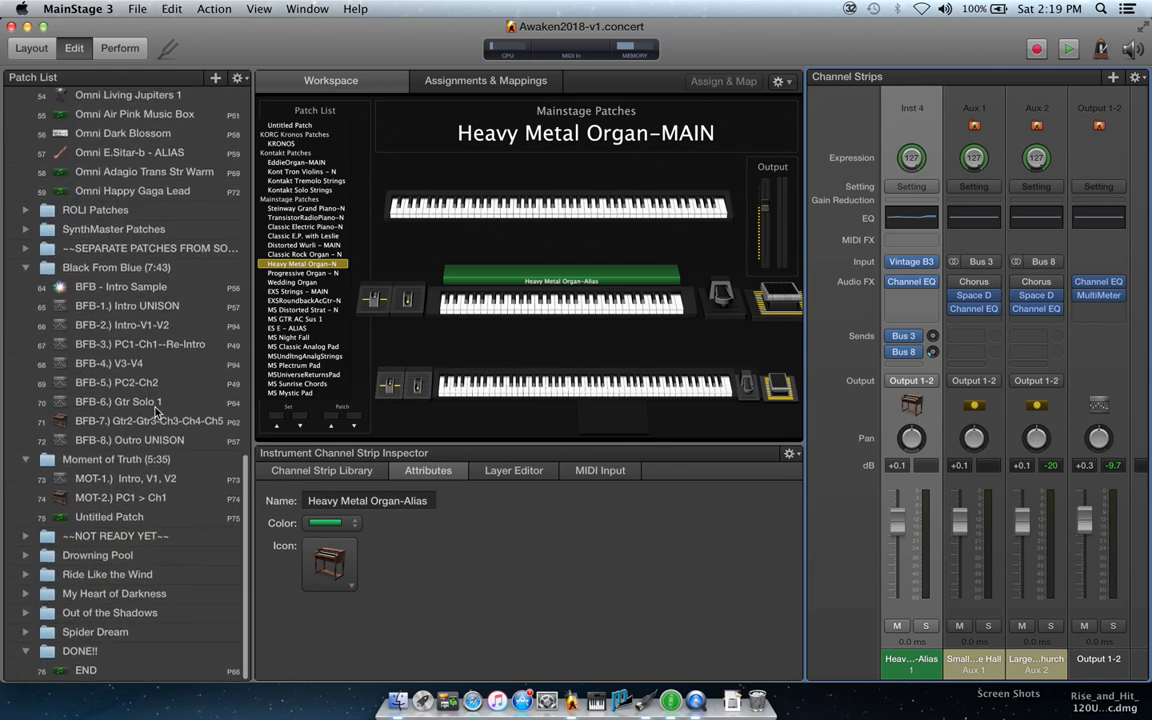
pyautogui.click(110, 500)
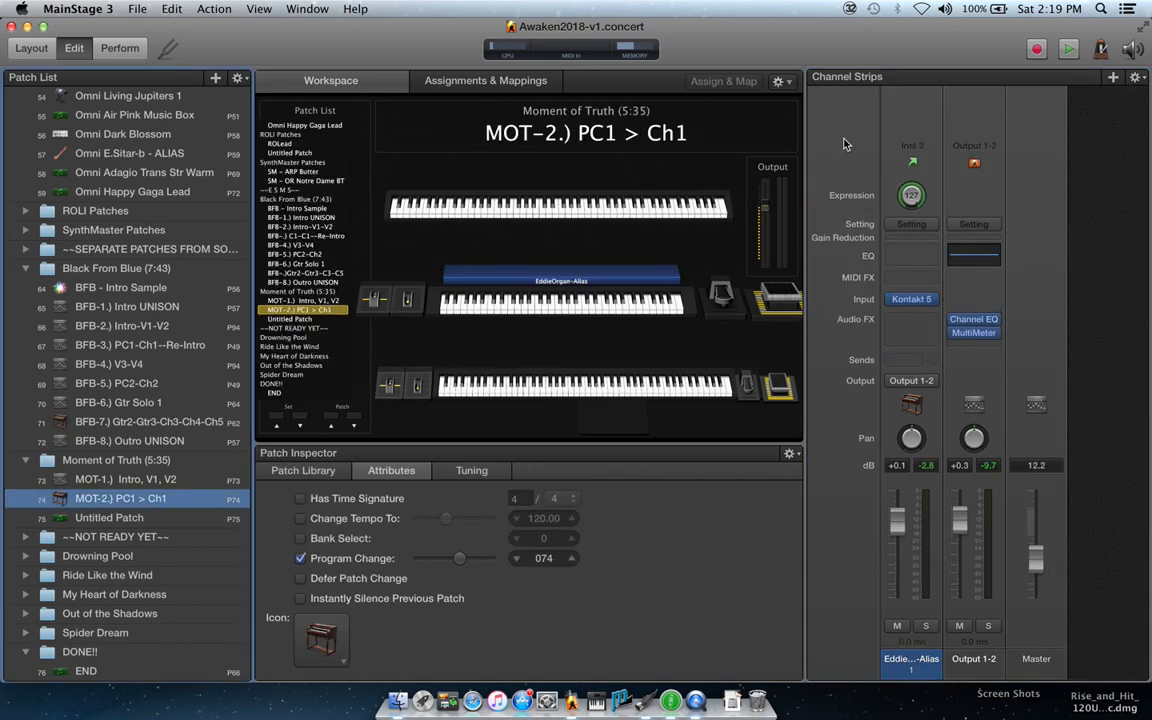
pyautogui.click(170, 12)
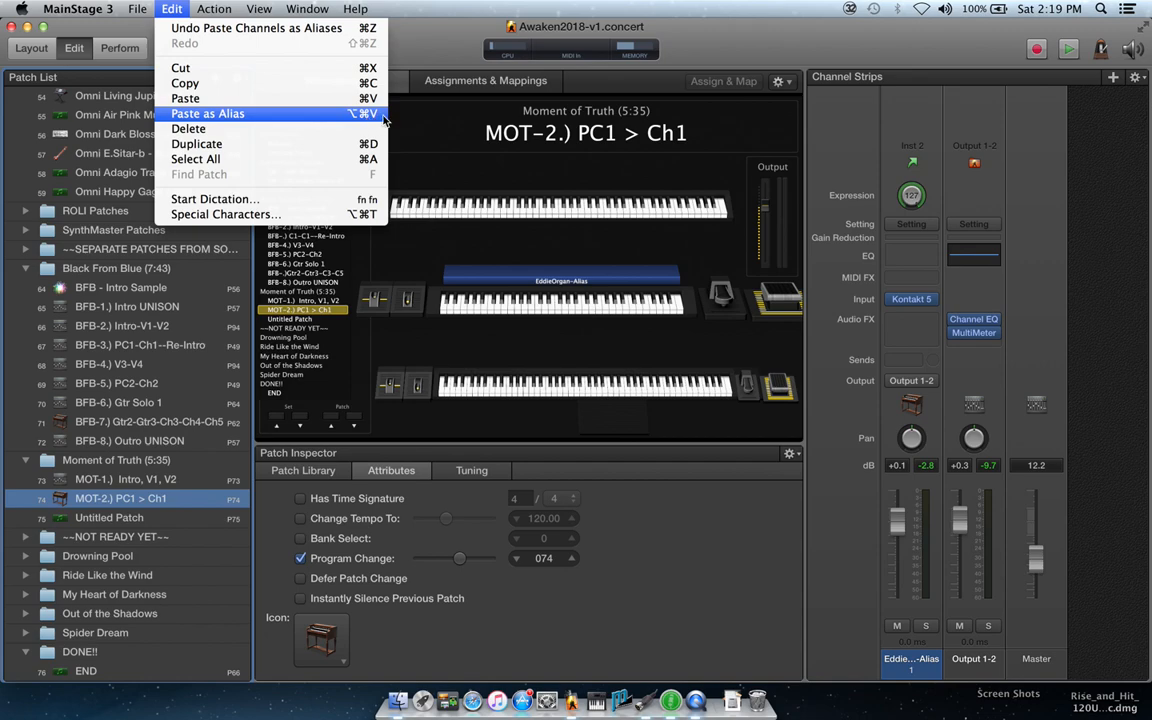
pyautogui.click(987, 46)
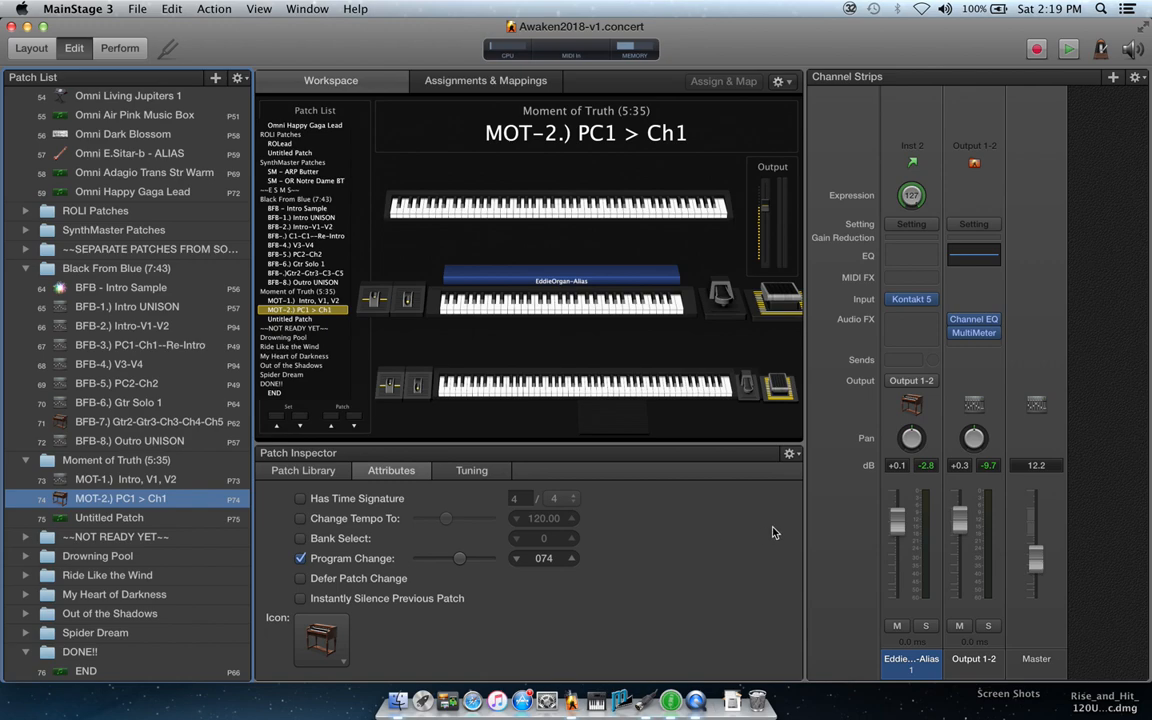
pyautogui.press('super+v')
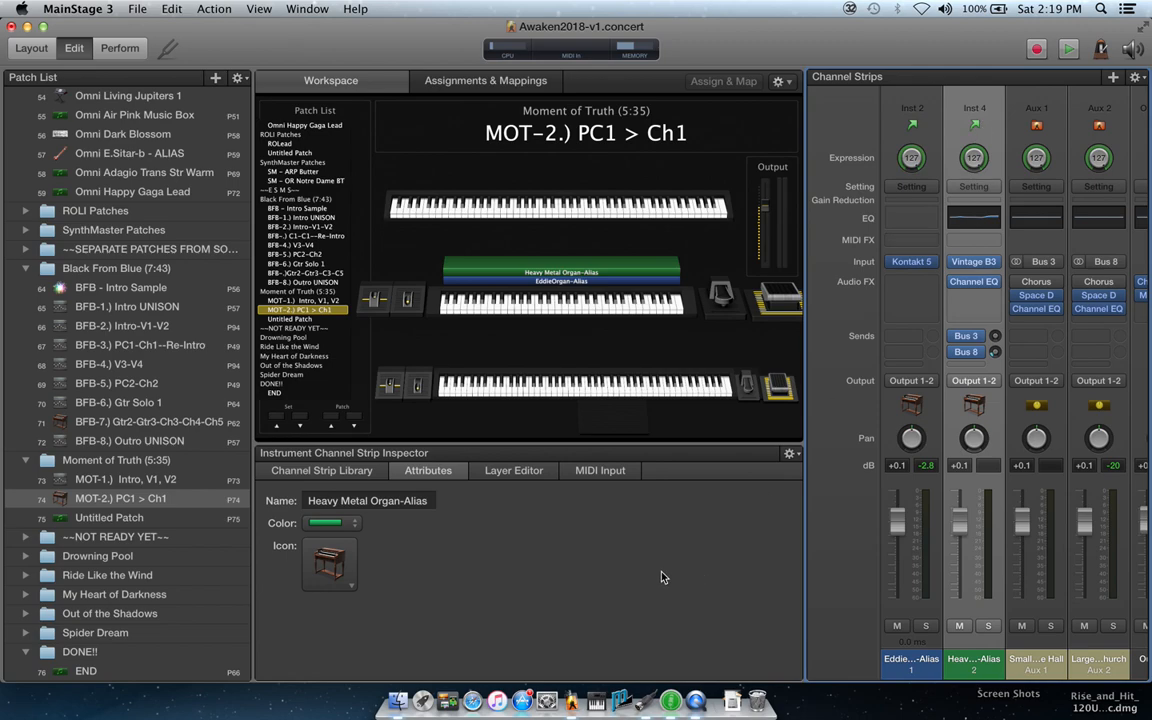
pyautogui.press('super+s')
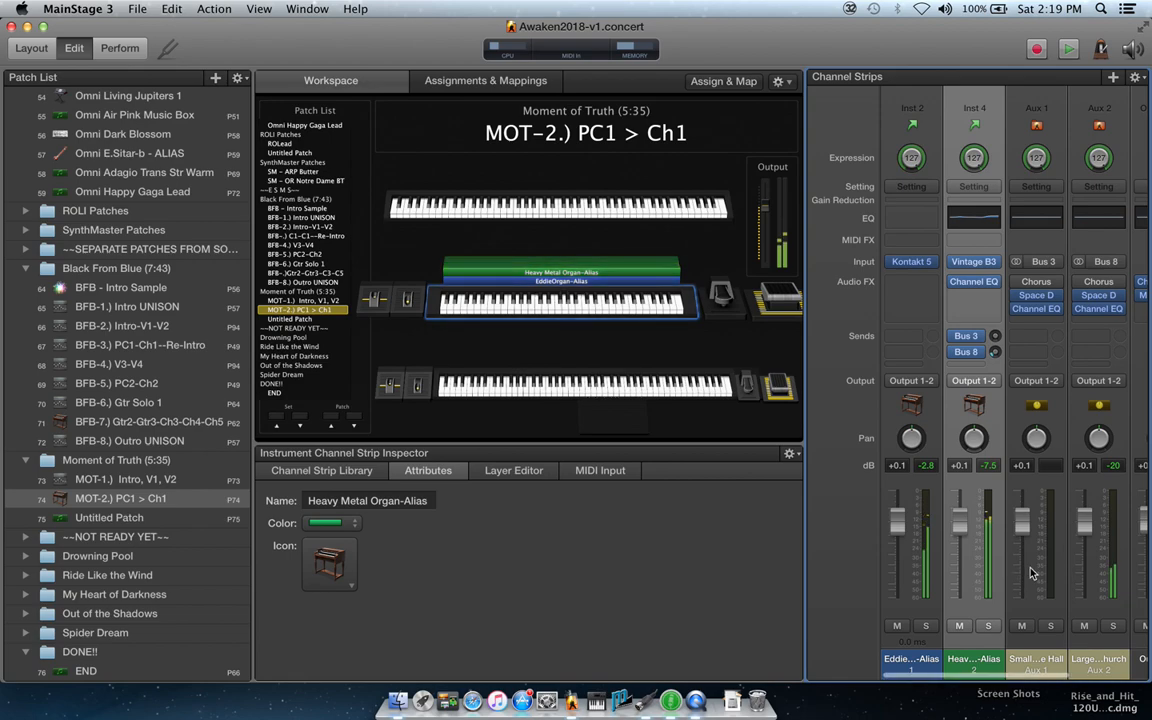
# Review all channel strips of the MOT-2.) PC1 > Ch1 patch, including the aux and output strips.
pyautogui.hscroll(10, 1032, 573)
pyautogui.hscroll(-5, 1032, 573)
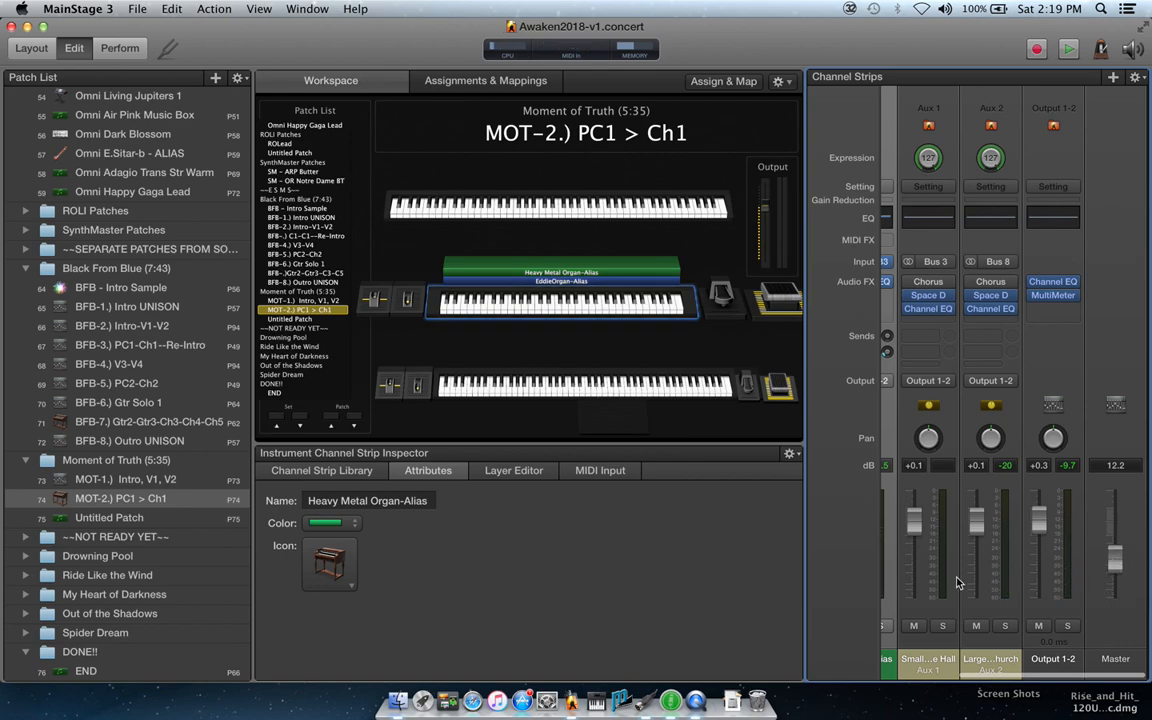
pyautogui.hscroll(-3, 996, 583)
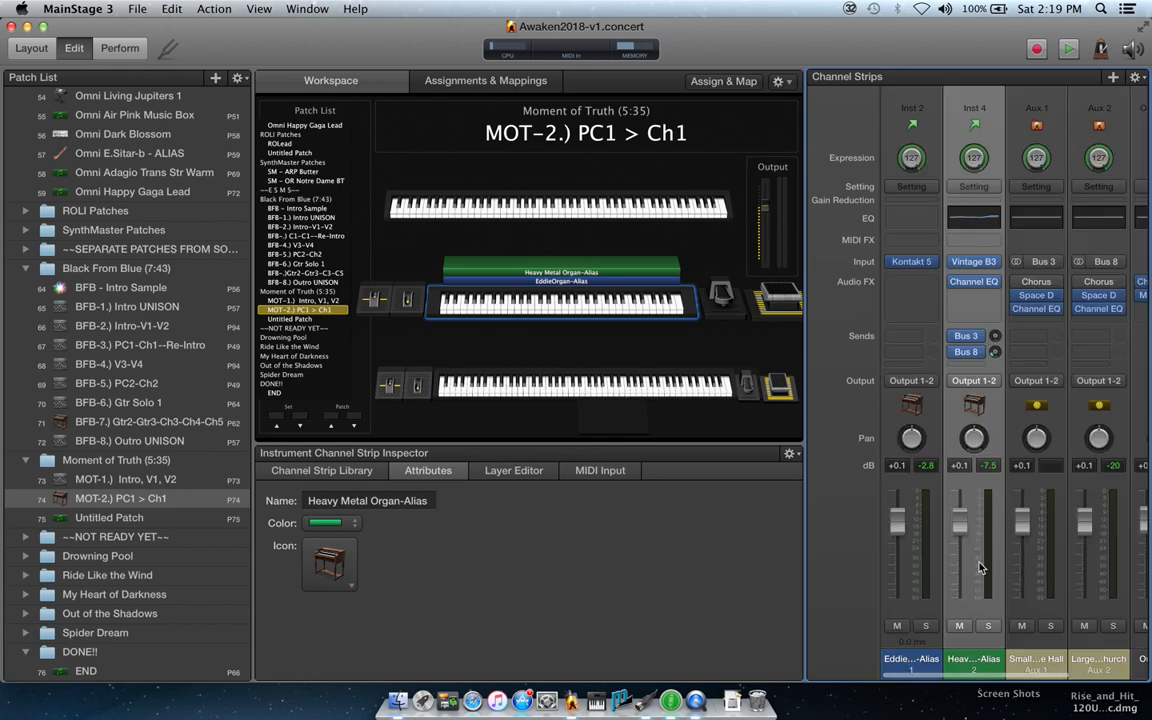
# View the layers and channel strips of the Awaken Strings patch in the AC Awaken Patches set.
pyautogui.hscroll(3, 1108, 580)
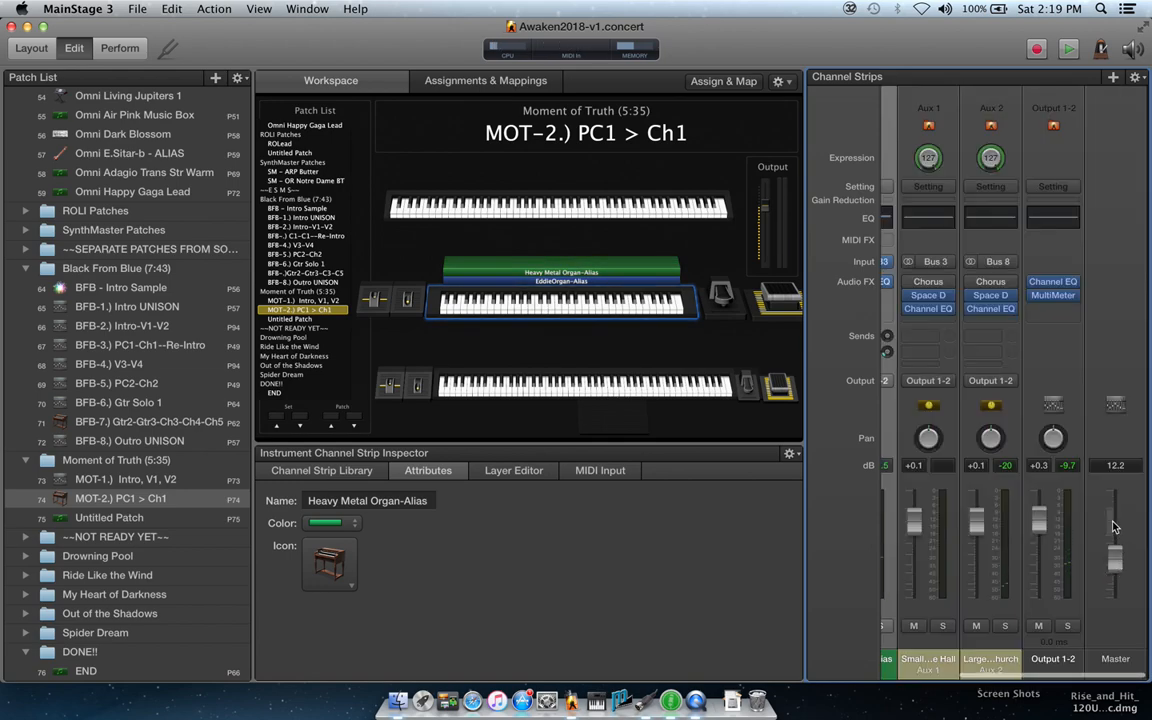
pyautogui.hscroll(-3, 955, 565)
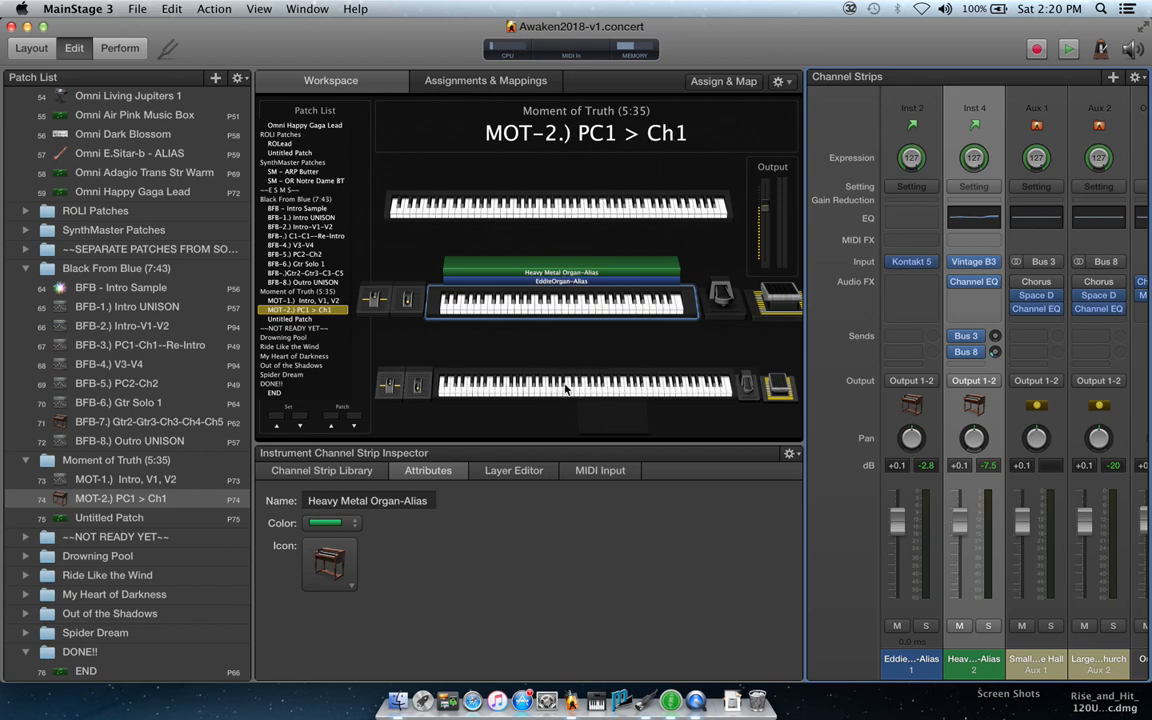
pyautogui.scroll(2, 174, 345)
pyautogui.scroll(10, 194, 390)
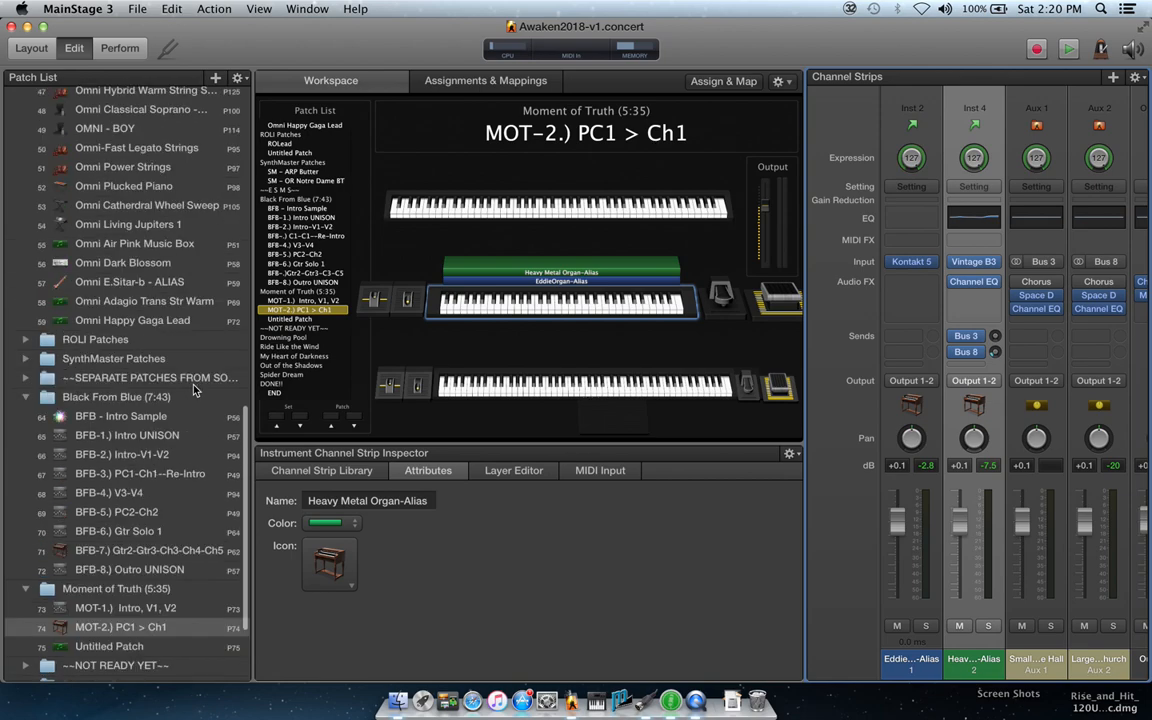
pyautogui.scroll(2, 194, 390)
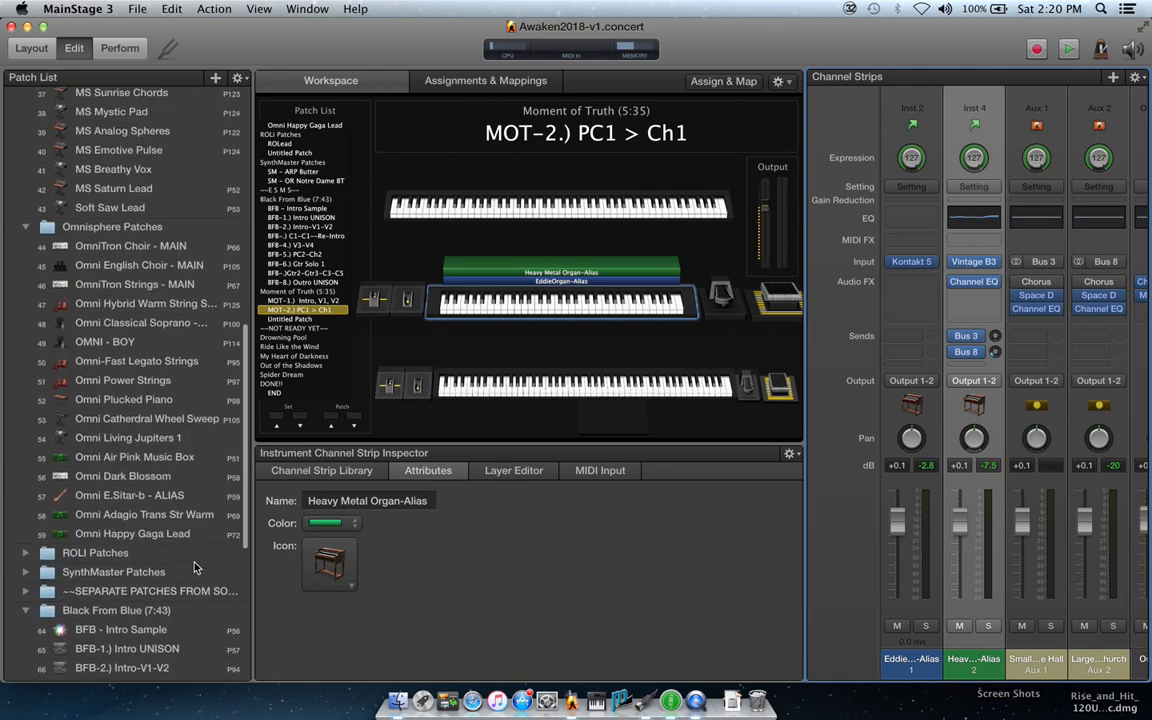
pyautogui.scroll(3, 160, 348)
pyautogui.scroll(12, 160, 348)
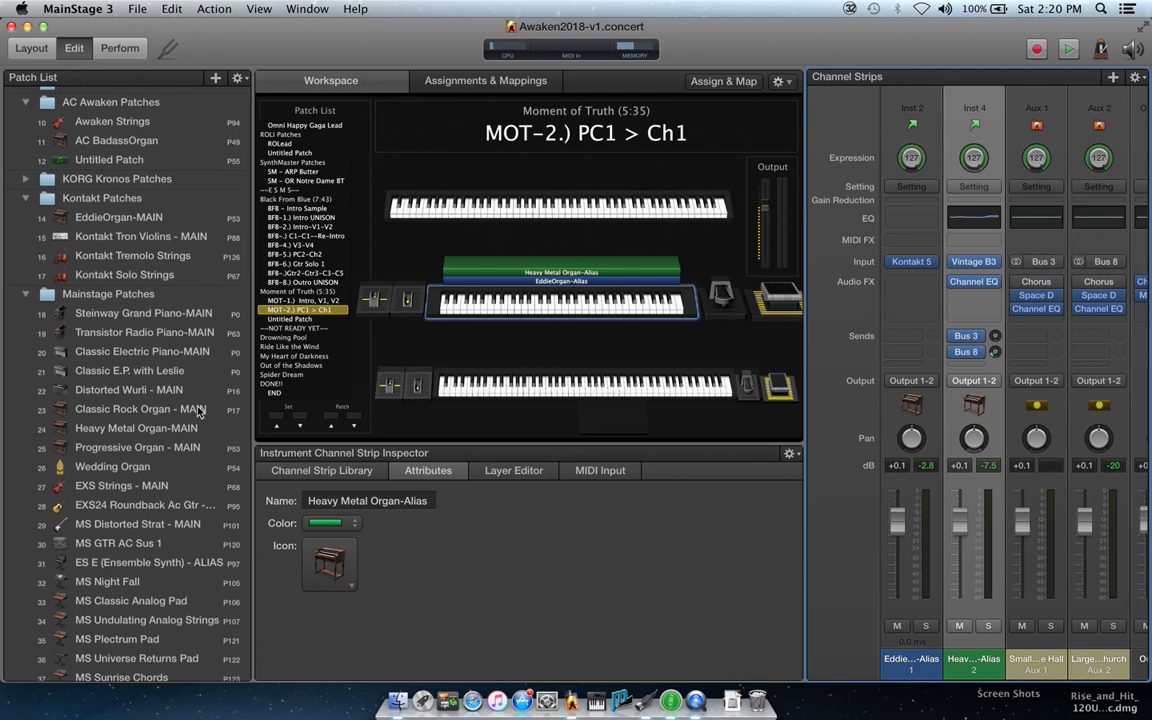
pyautogui.click(127, 122)
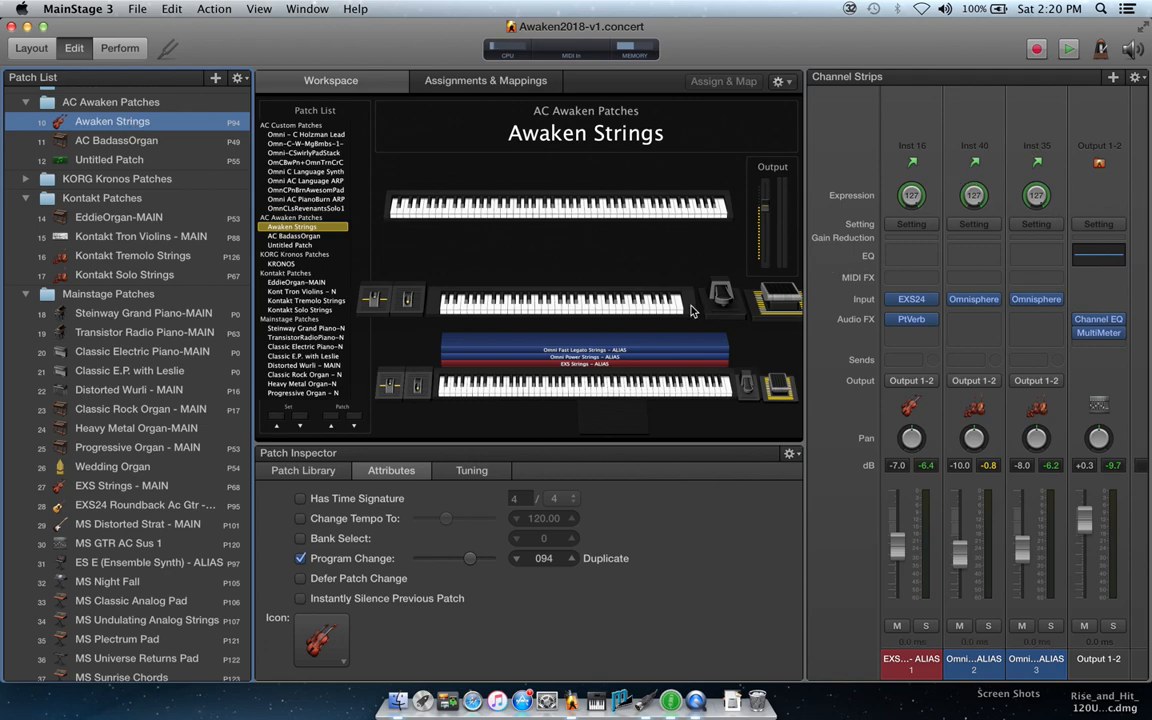
# Open the MIDI input settings of the EXS Strings - ALIAS channel strip in the MOT-1.) Intro, V1, V2 patch.
pyautogui.scroll(-15, 120, 430)
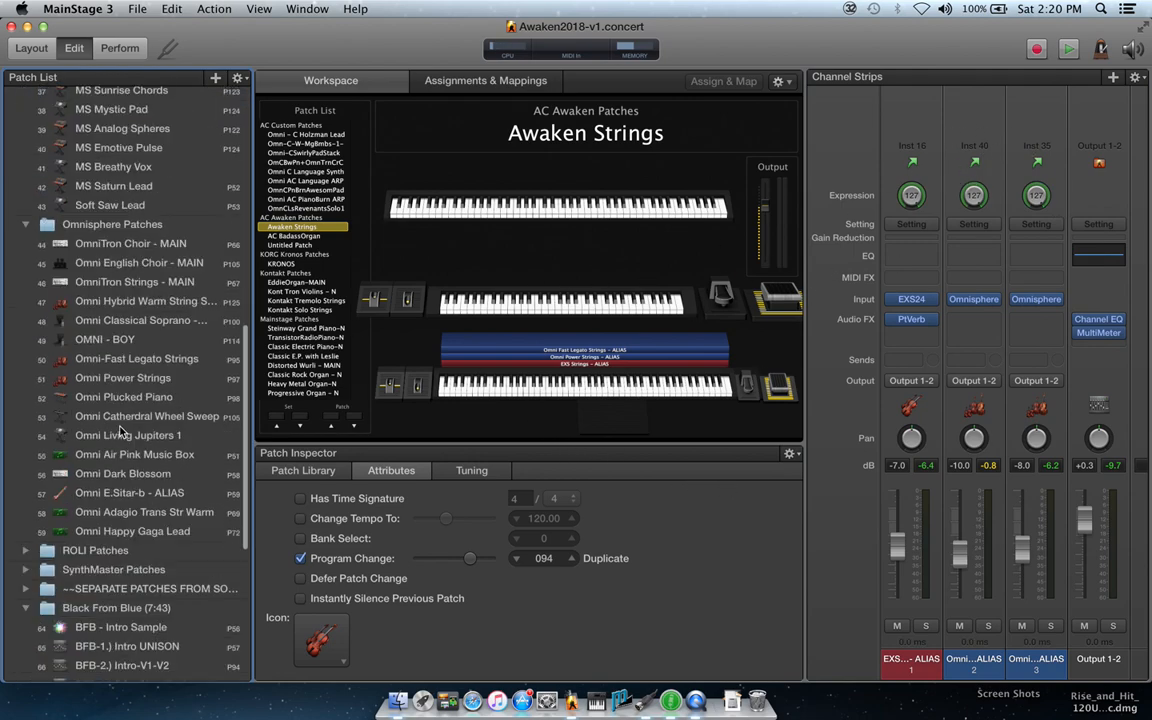
pyautogui.click(131, 498)
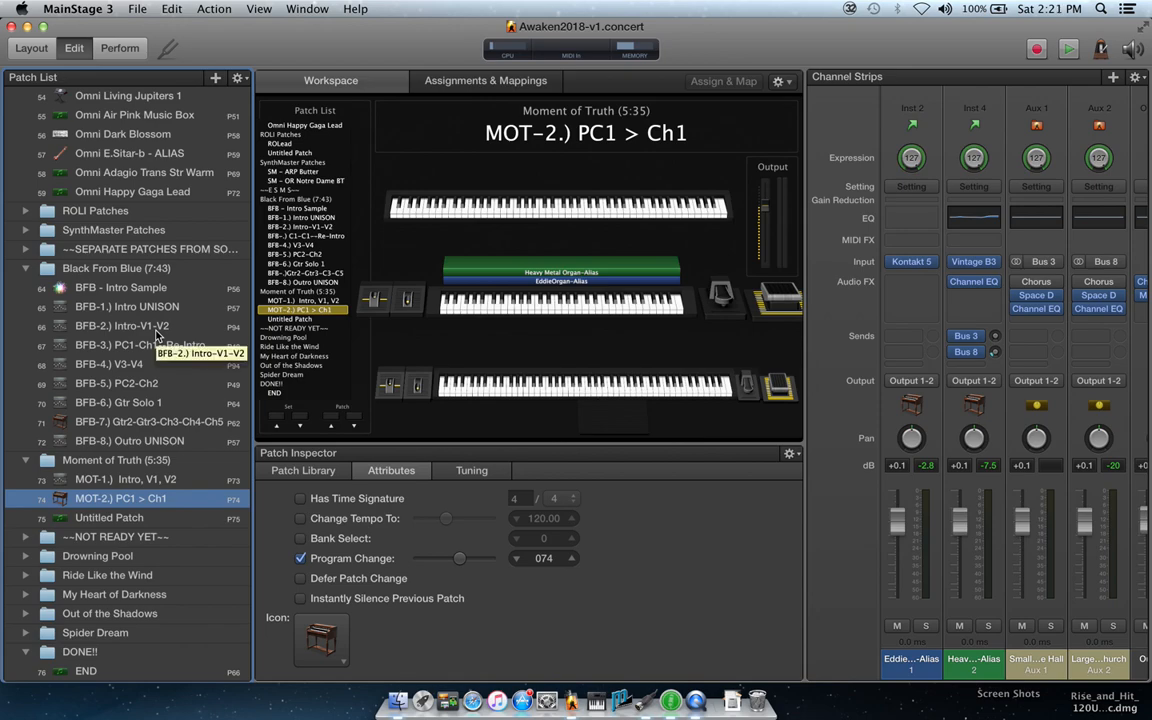
pyautogui.click(138, 481)
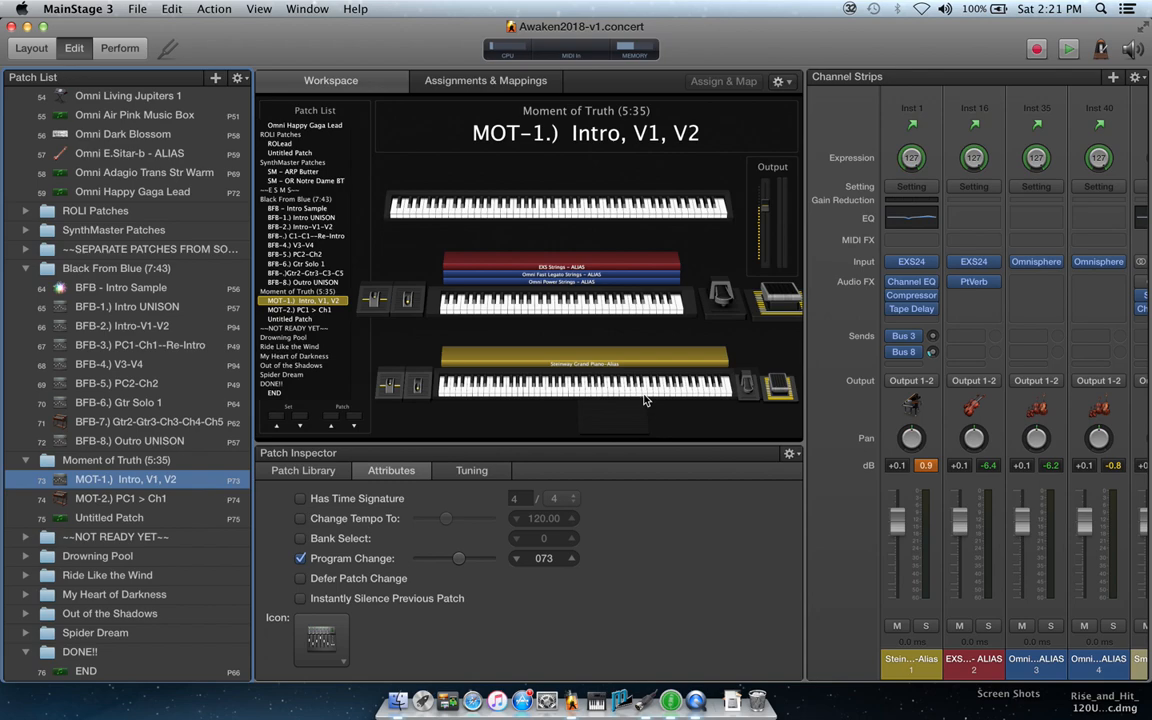
pyautogui.click(972, 110)
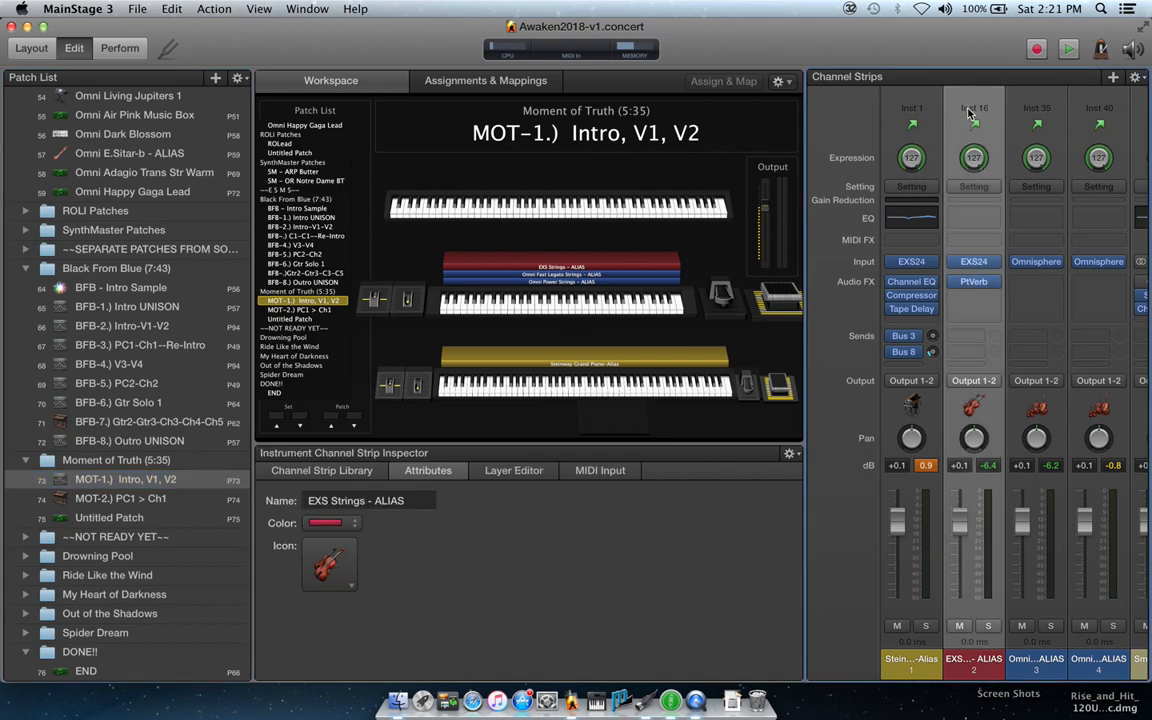
pyautogui.click(521, 480)
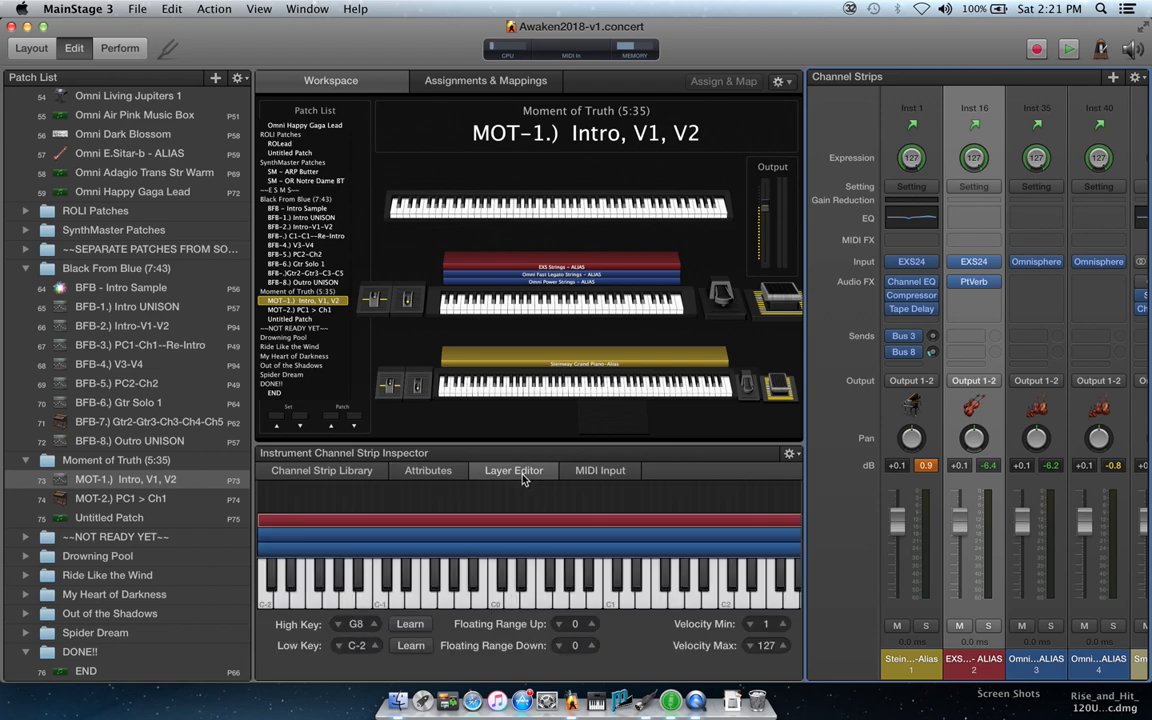
pyautogui.click(594, 471)
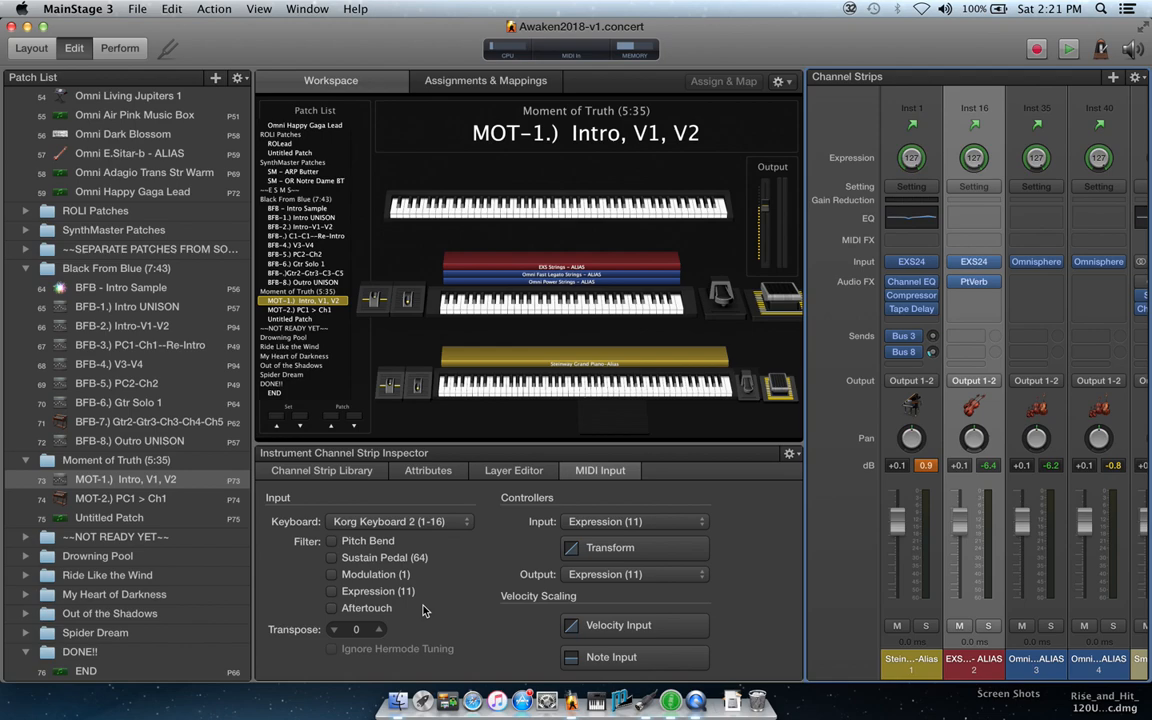
# Set the transposition of the EXS Strings - ALIAS channel strip to -12 and compare it with the Inst 35 strip.
pyautogui.click(335, 630)
pyautogui.click(335, 630)
pyautogui.click(335, 630)
pyautogui.click(335, 630)
pyautogui.click(1035, 112)
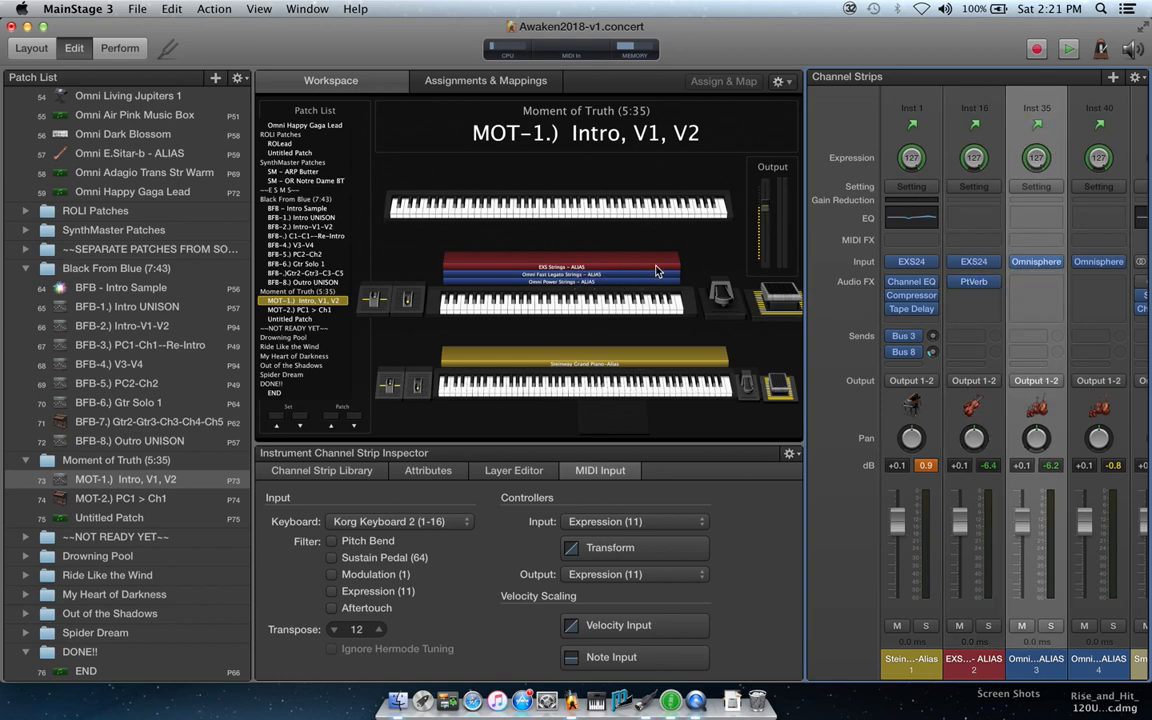
pyautogui.click(975, 113)
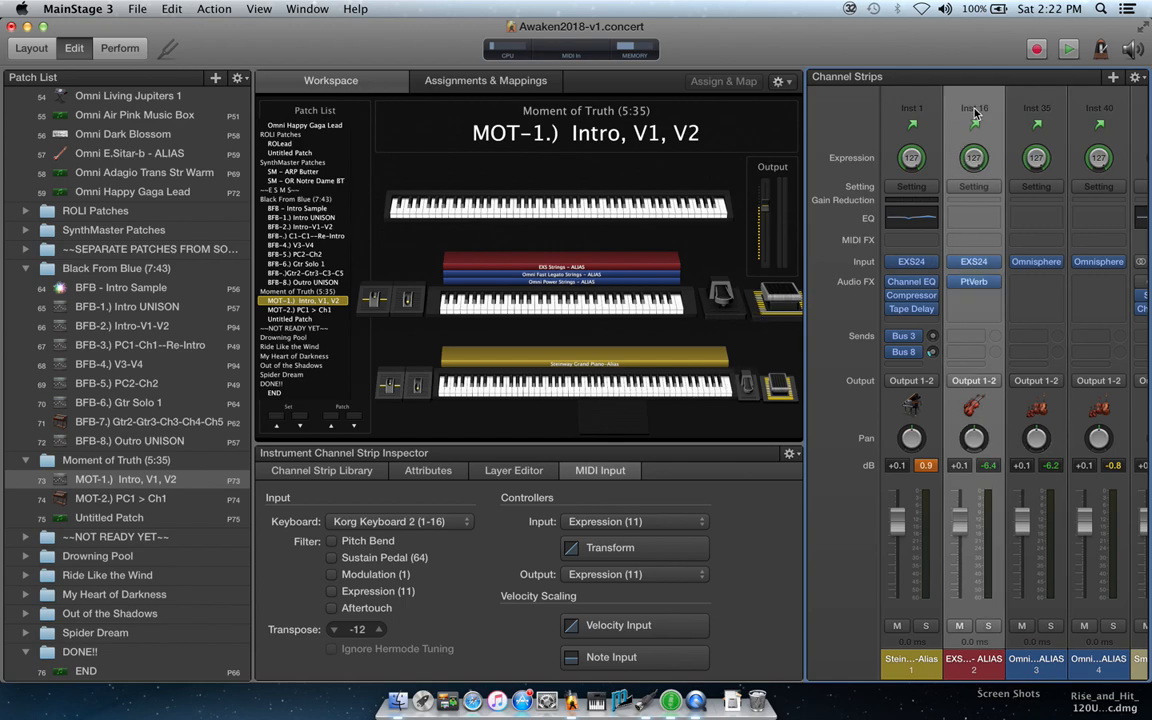
# Set the transposition of the Inst 35 Omnisphere alias channel strip to 0.
pyautogui.click(1035, 112)
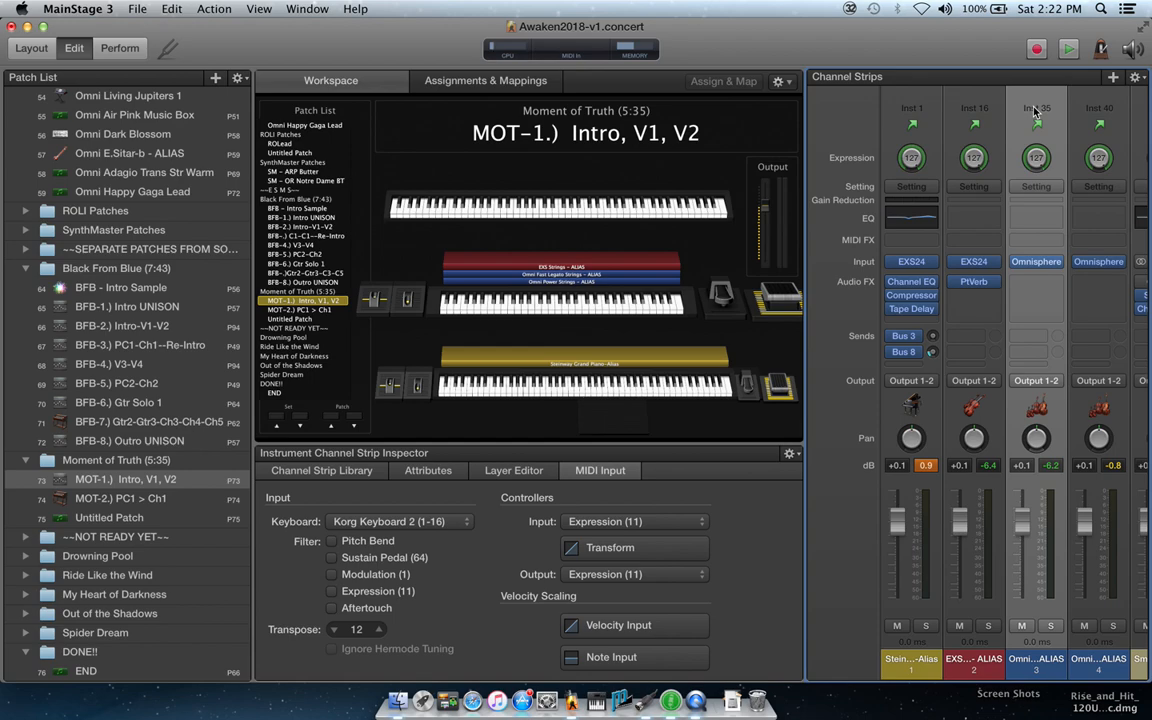
pyautogui.click(334, 630)
pyautogui.click(334, 630)
pyautogui.click(334, 630)
pyautogui.click(334, 630)
pyautogui.click(334, 630)
# Set the transposition of the Inst 40 Omnisphere alias channel strip to -12.
pyautogui.click(1075, 118)
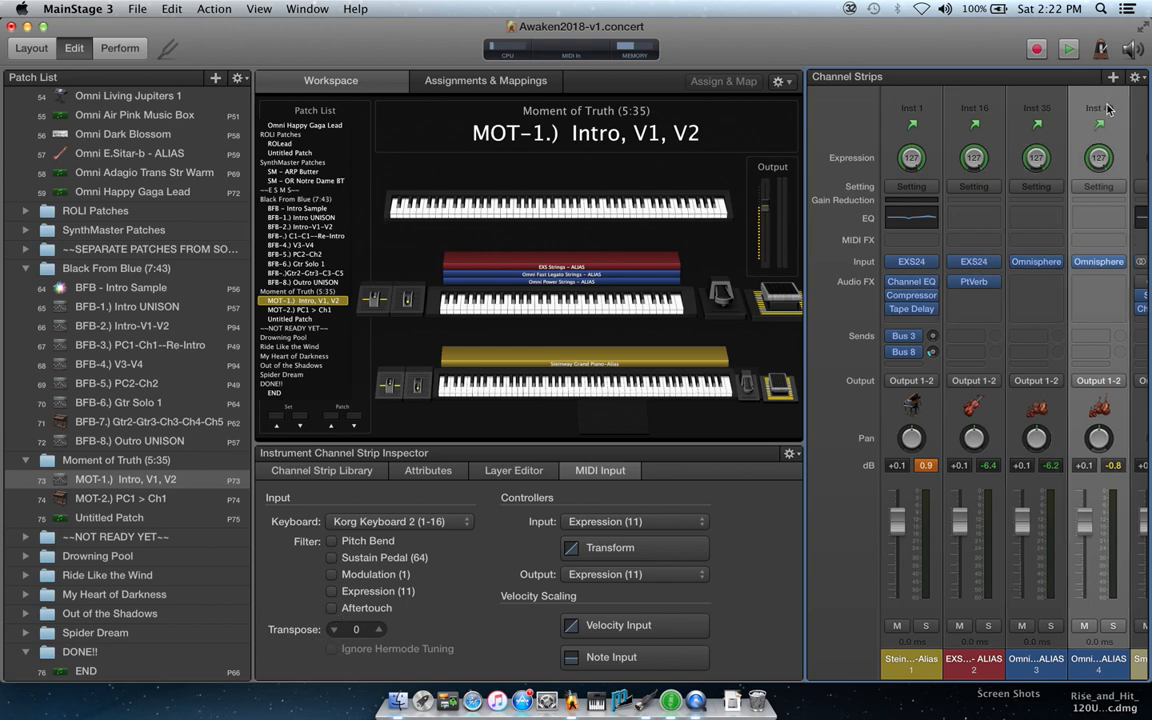
pyautogui.click(334, 630)
pyautogui.click(334, 630)
pyautogui.click(334, 630)
pyautogui.click(334, 630)
pyautogui.click(334, 630)
pyautogui.click(334, 630)
pyautogui.click(334, 630)
pyautogui.click(334, 630)
pyautogui.click(334, 630)
pyautogui.click(334, 630)
pyautogui.click(334, 630)
pyautogui.click(334, 630)
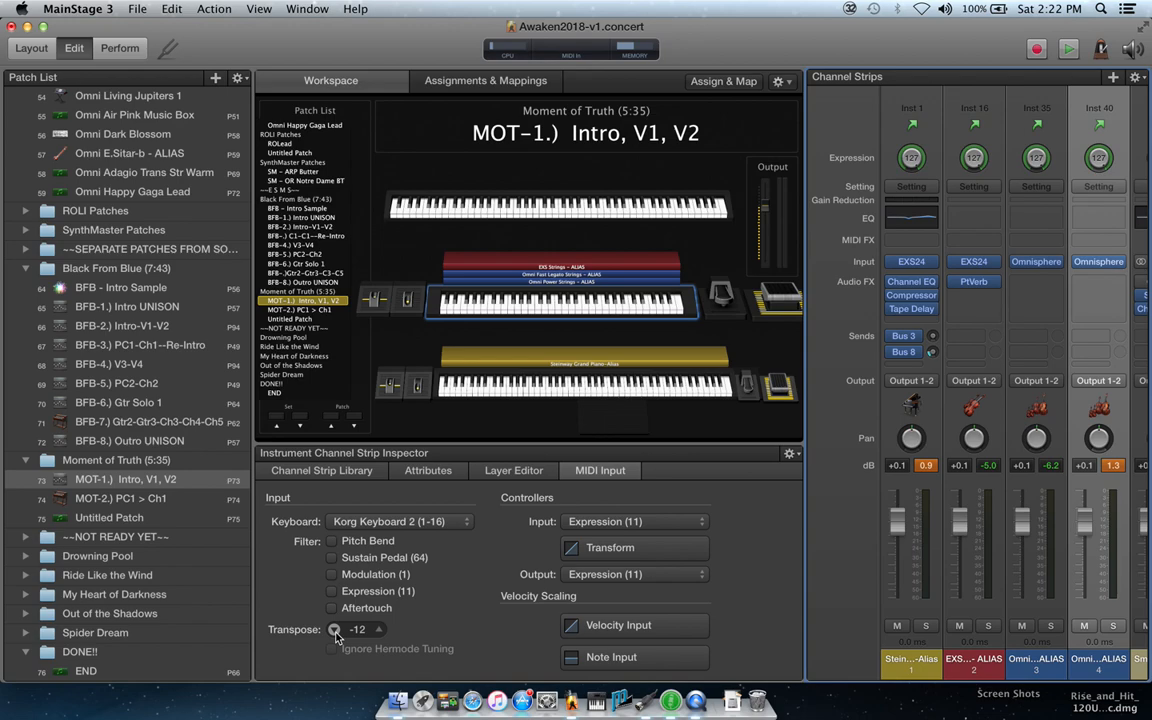
# Raise the transposition of the Inst 40 Omnisphere alias channel strip to 10.
pyautogui.click(379, 629)
pyautogui.click(379, 629)
pyautogui.click(379, 629)
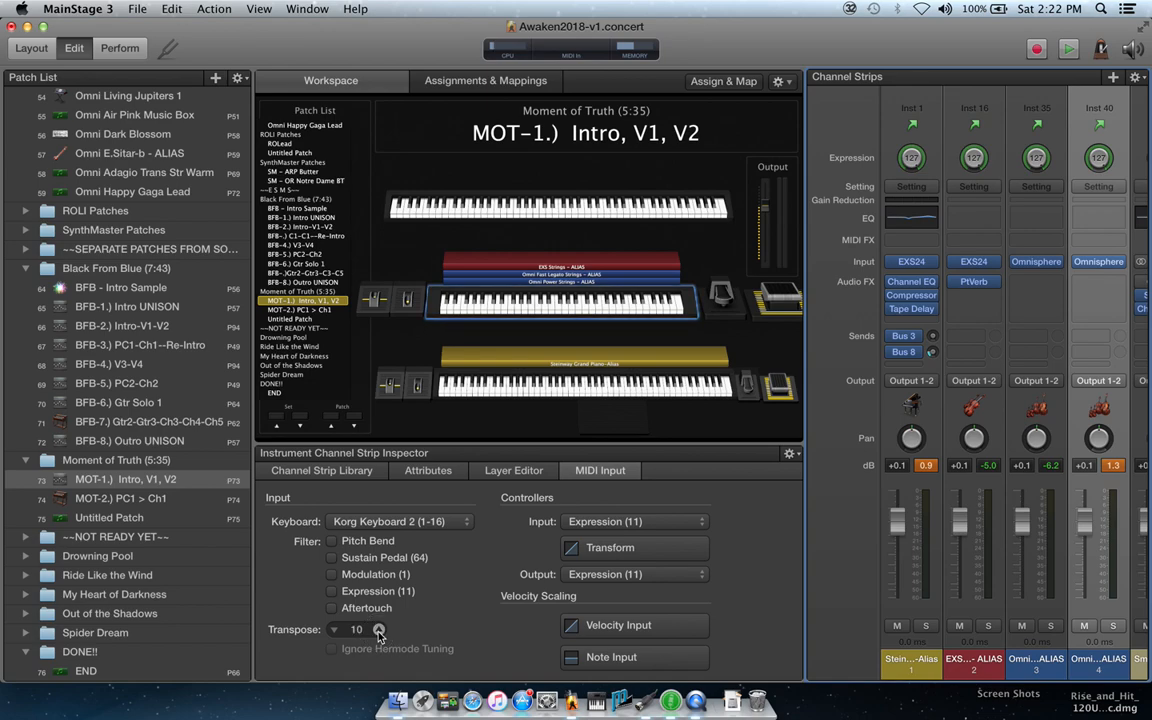
# Raise the transposition of the Inst 35 Omnisphere alias channel strip above 0.
pyautogui.click(1036, 120)
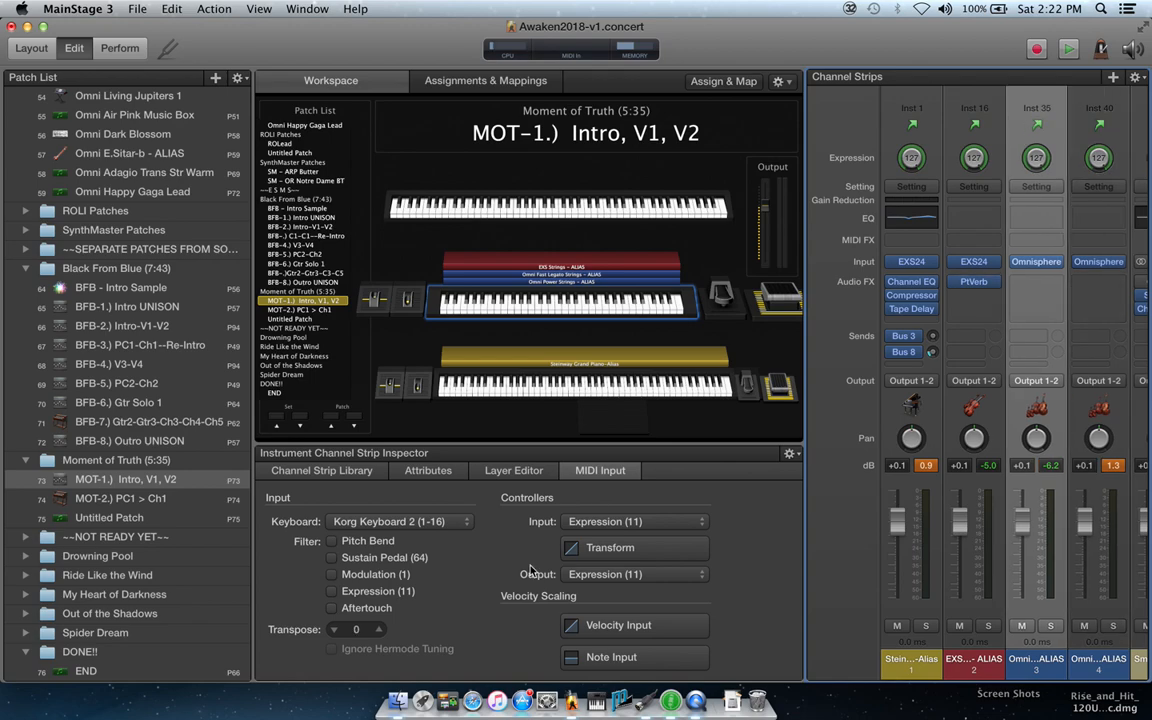
pyautogui.click(379, 629)
pyautogui.click(379, 629)
pyautogui.click(379, 629)
# Set the transposition of the EXS Strings - ALIAS channel strip to 12 and save the concert.
pyautogui.click(974, 145)
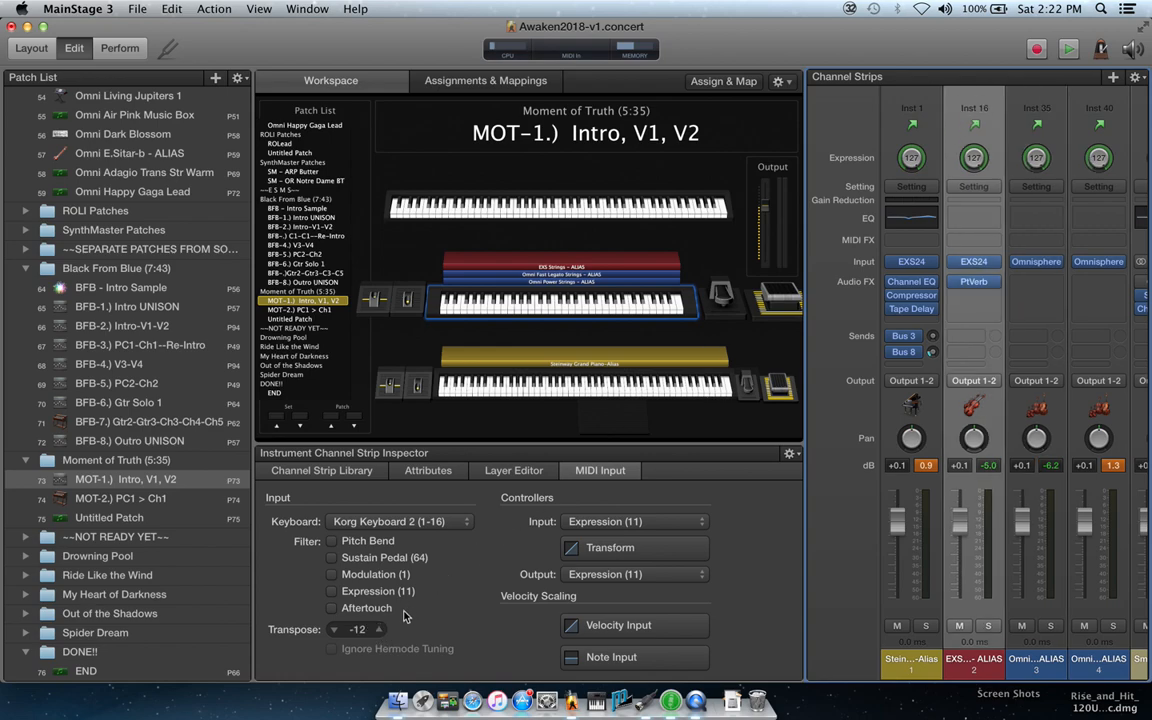
pyautogui.click(379, 629)
pyautogui.click(379, 629)
pyautogui.click(379, 629)
pyautogui.click(379, 629)
pyautogui.click(379, 629)
pyautogui.click(379, 630)
pyautogui.click(379, 630)
pyautogui.click(379, 630)
pyautogui.click(379, 630)
pyautogui.click(379, 630)
pyautogui.click(379, 630)
pyautogui.click(379, 630)
pyautogui.click(379, 630)
pyautogui.click(379, 630)
pyautogui.click(379, 630)
pyautogui.click(379, 629)
pyautogui.click(334, 630)
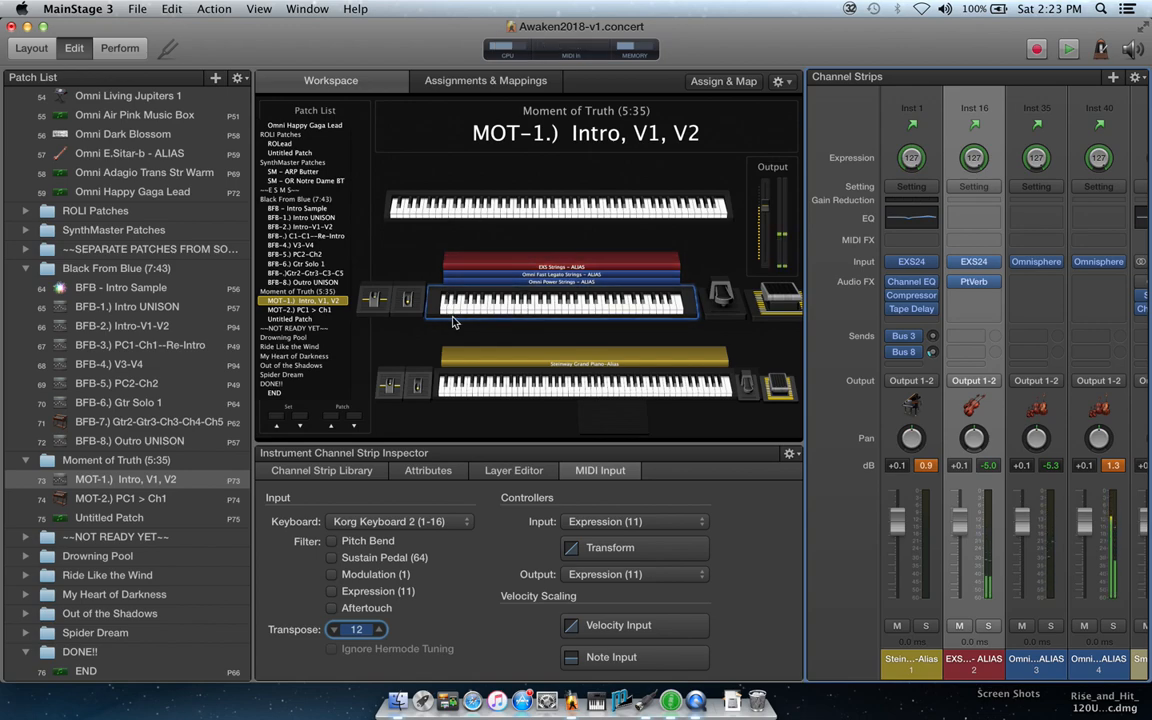
pyautogui.press('super+s')
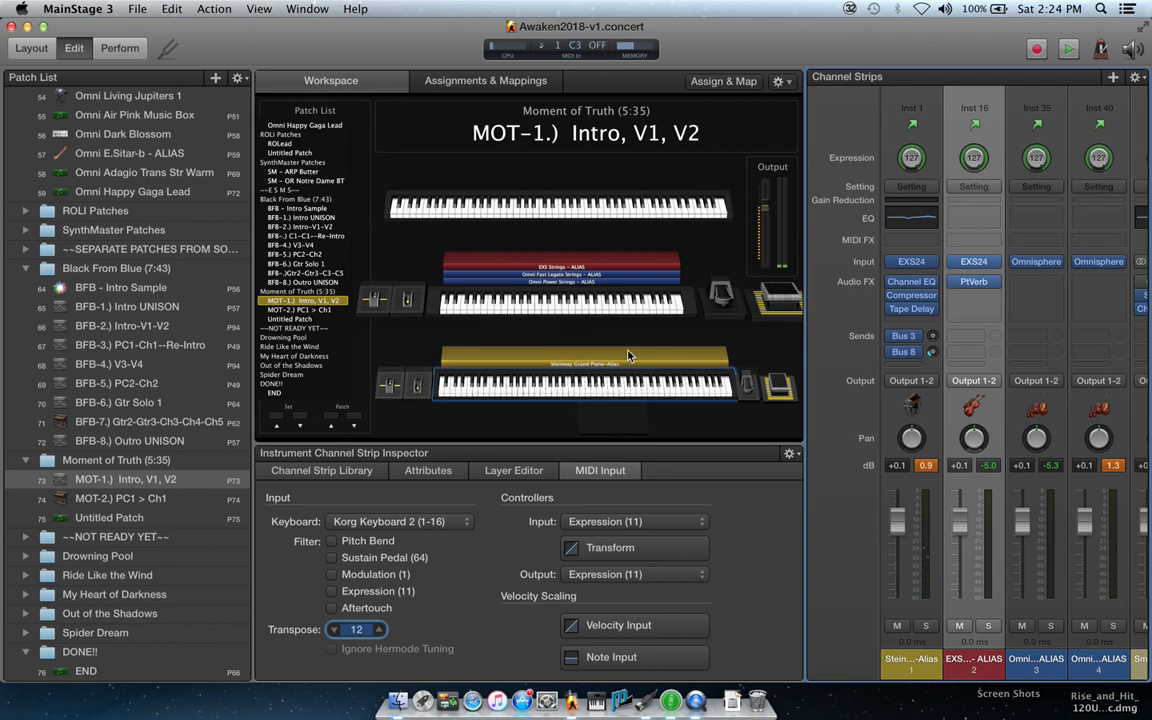
# Set the low key of the Steinway Grand Piano-Alias layer in the MOT-1 patch to C3.
pyautogui.click(909, 111)
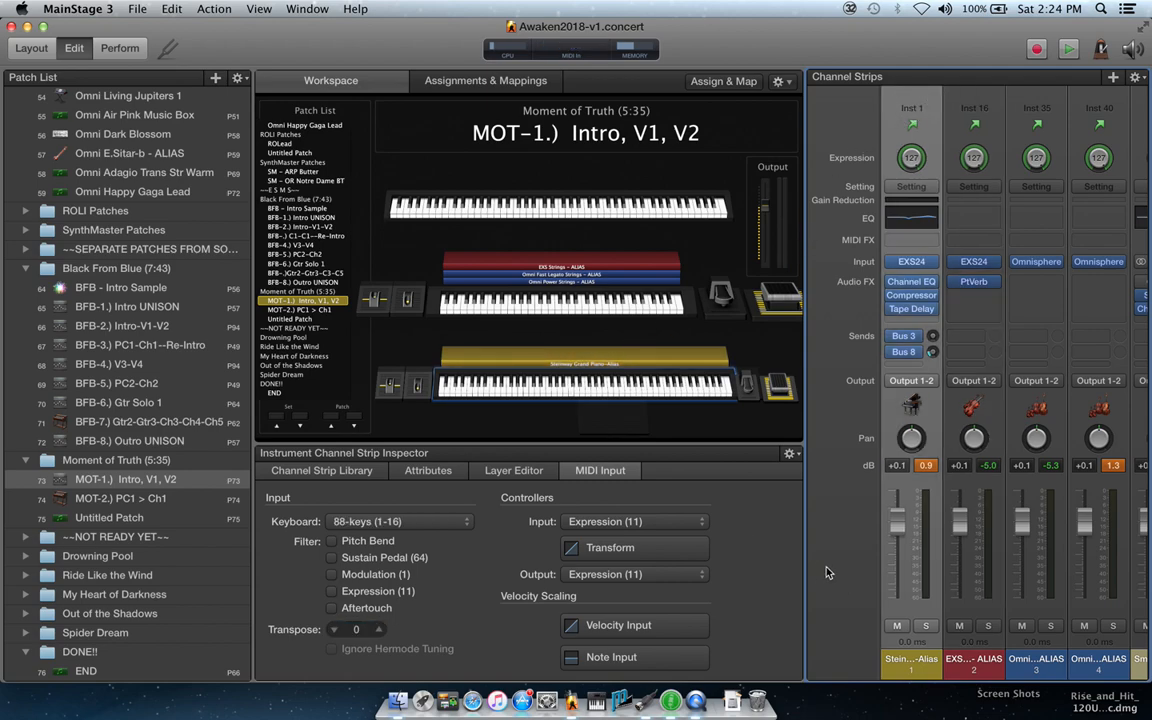
pyautogui.click(530, 476)
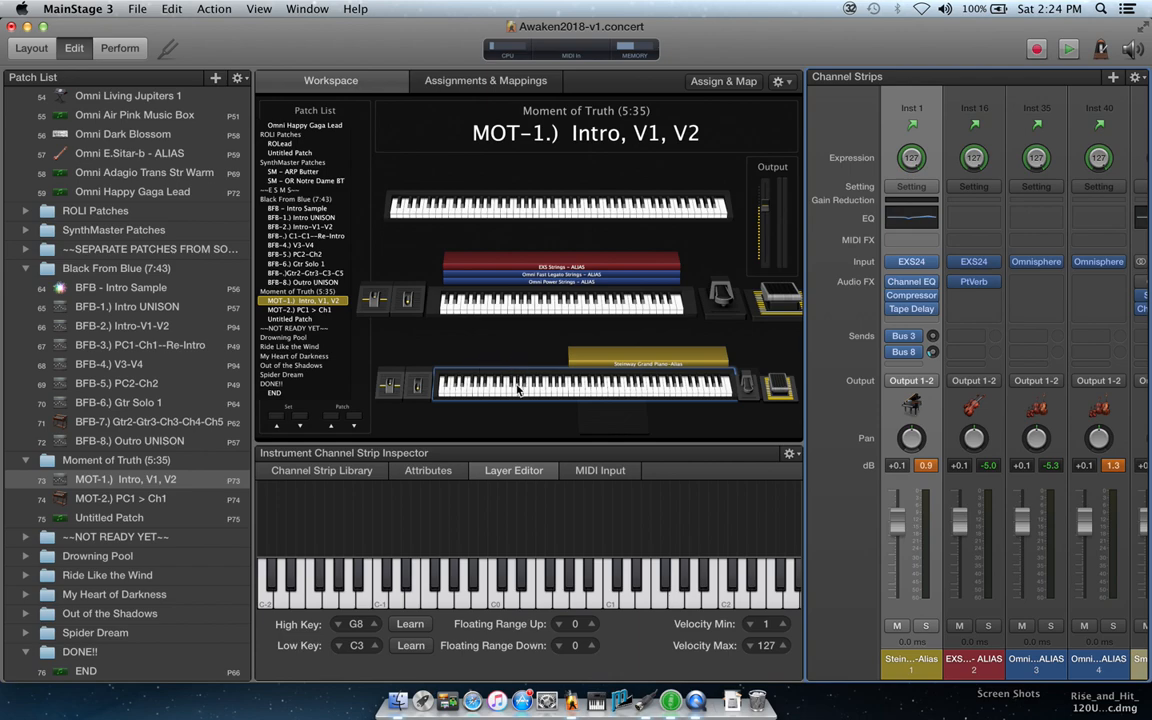
# View the MS Analog Spheres, MS Mystic Pad and MS Emotive Pulse patches in the Mainstage Patches set and save the concert.
pyautogui.scroll(3, 168, 266)
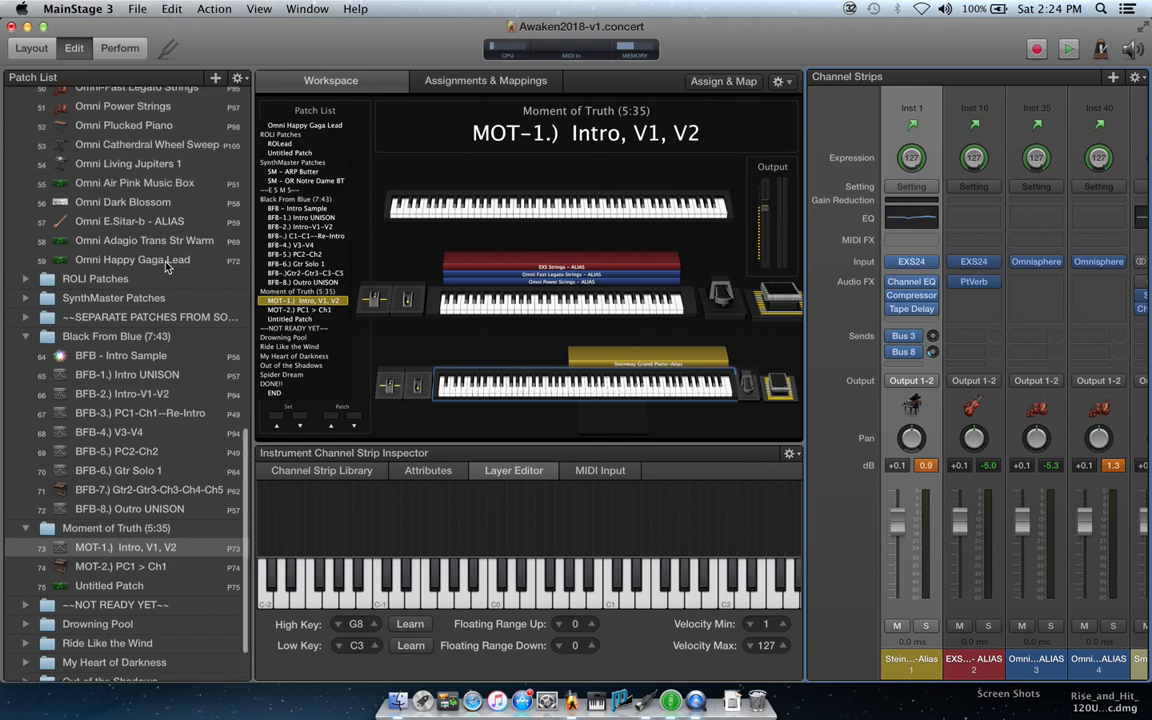
pyautogui.scroll(7, 168, 266)
pyautogui.scroll(10, 168, 266)
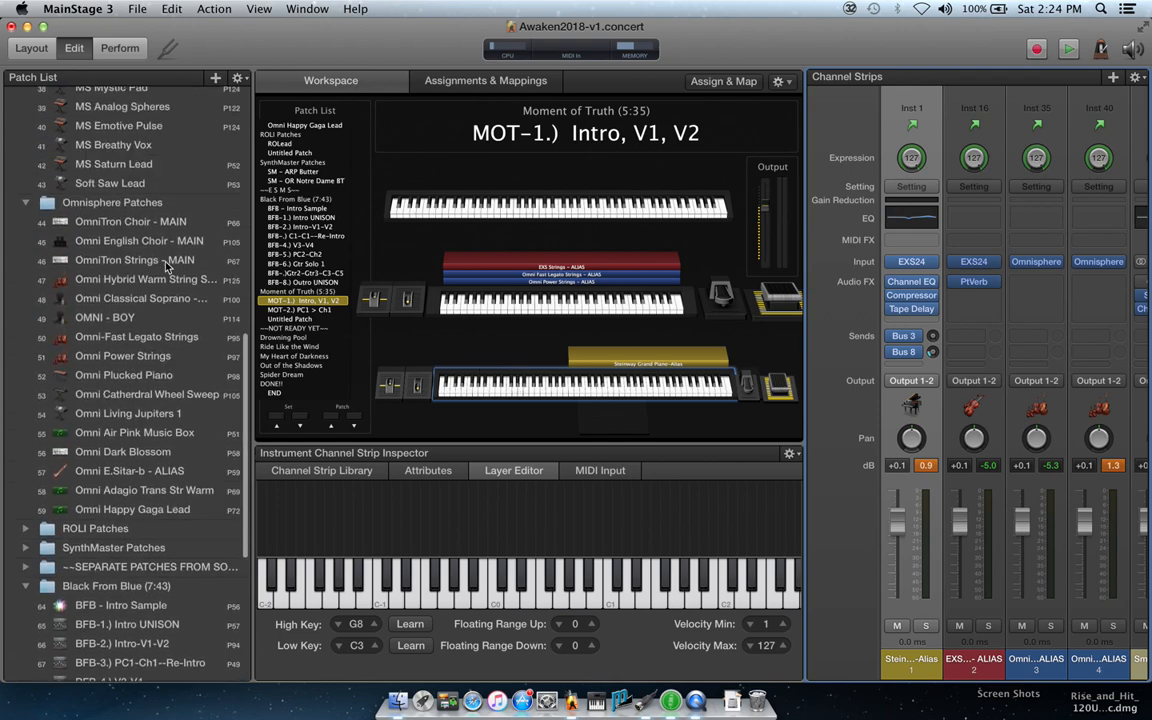
pyautogui.scroll(4, 168, 266)
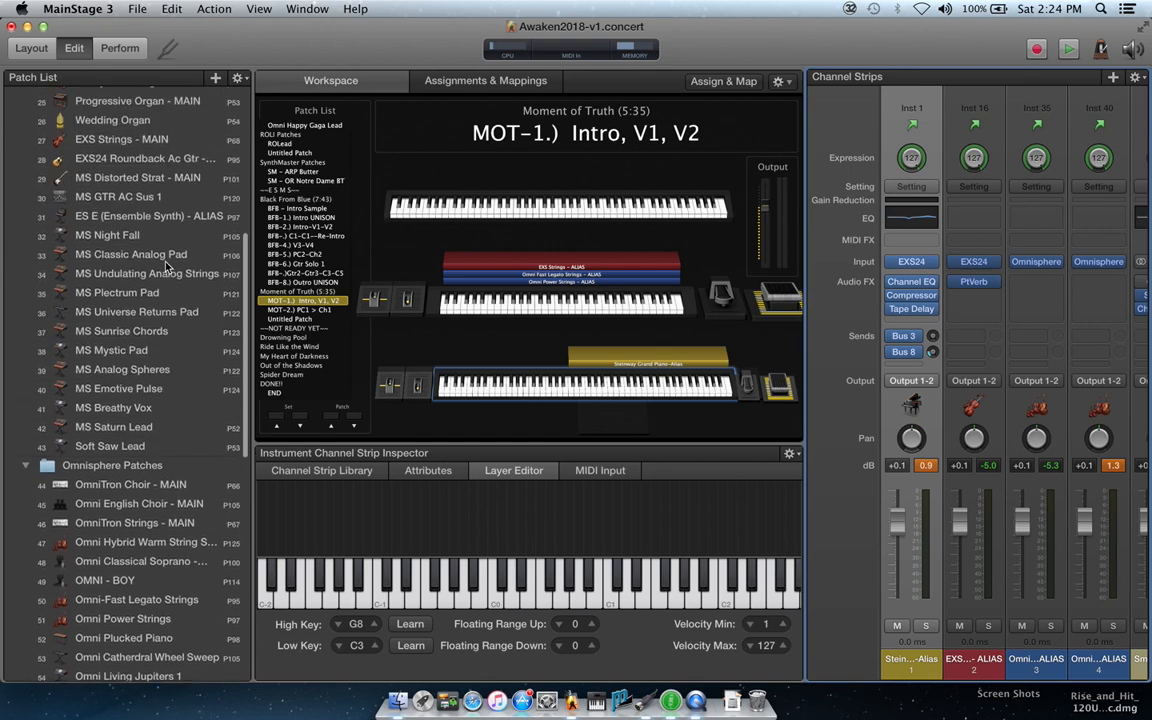
pyautogui.scroll(3, 168, 266)
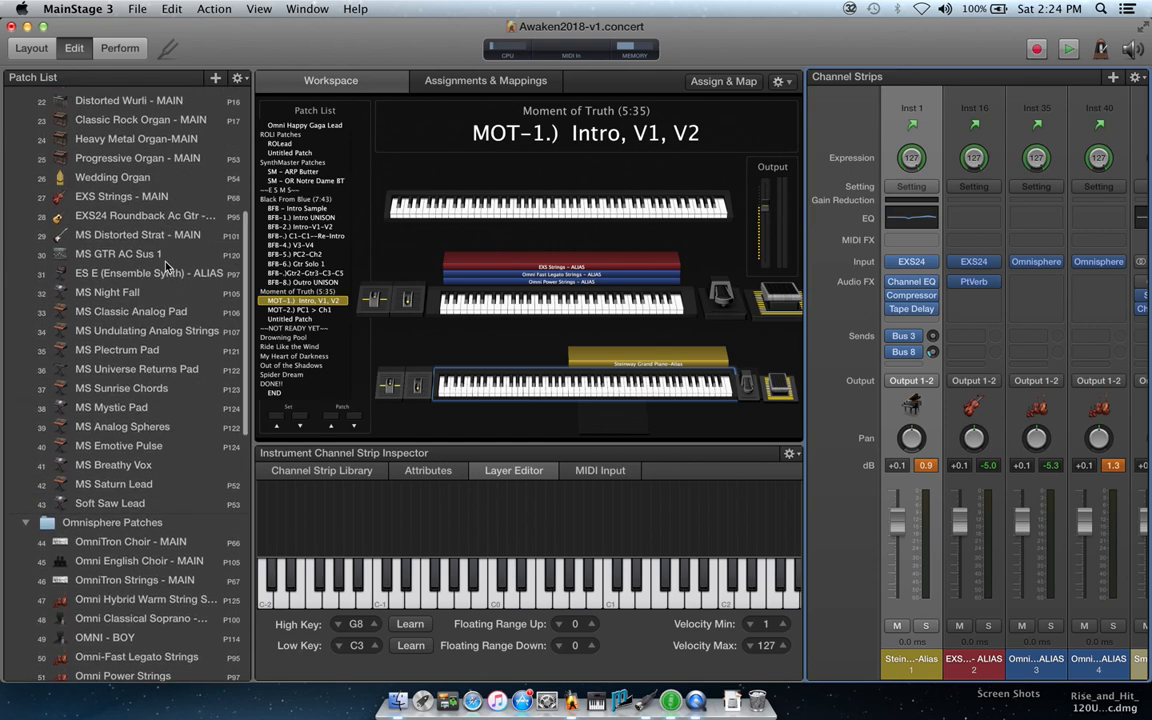
pyautogui.scroll(-2, 148, 235)
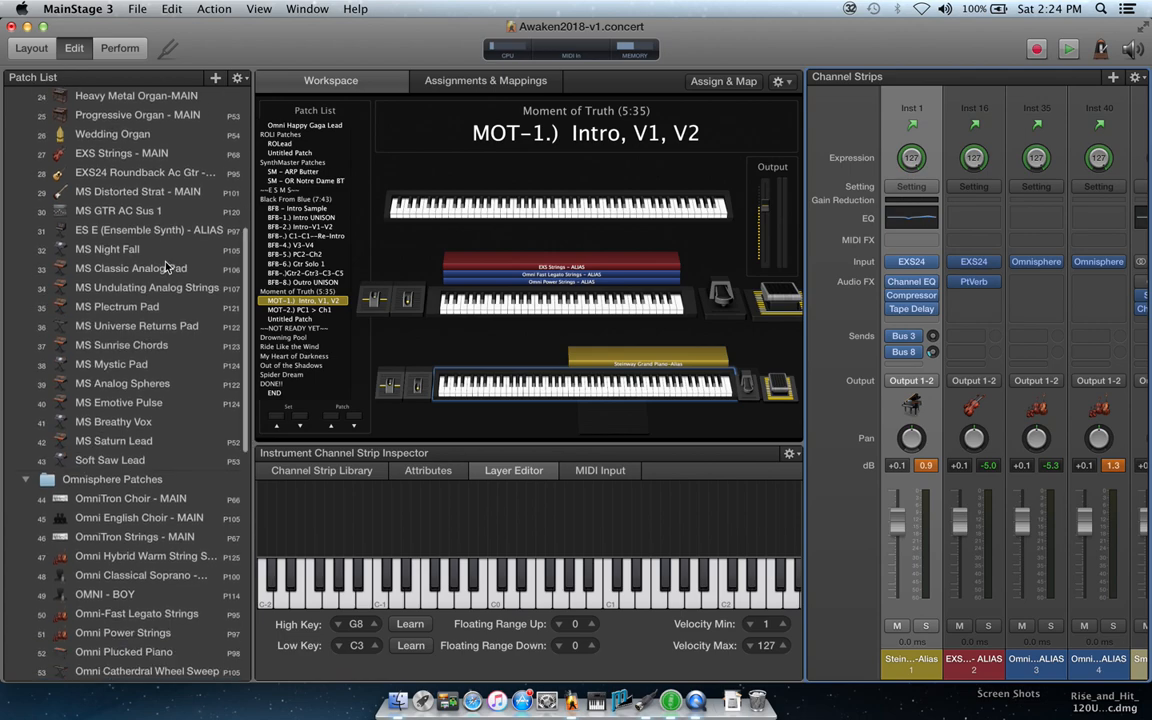
pyautogui.click(112, 387)
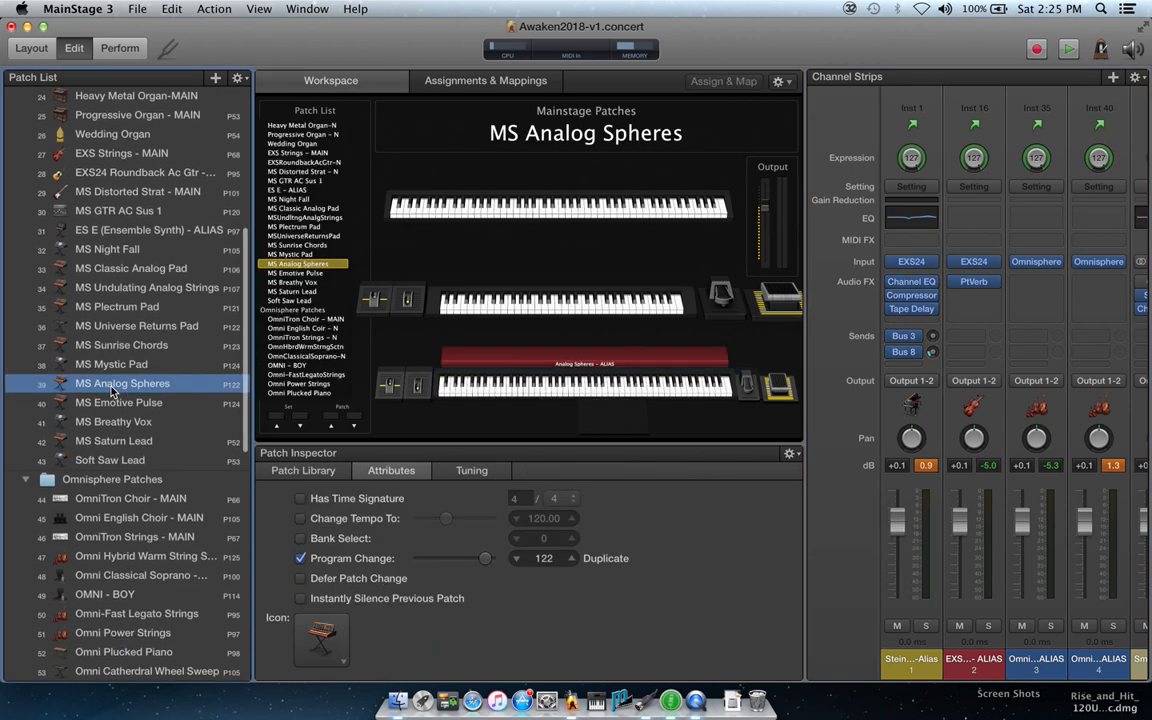
pyautogui.click(118, 368)
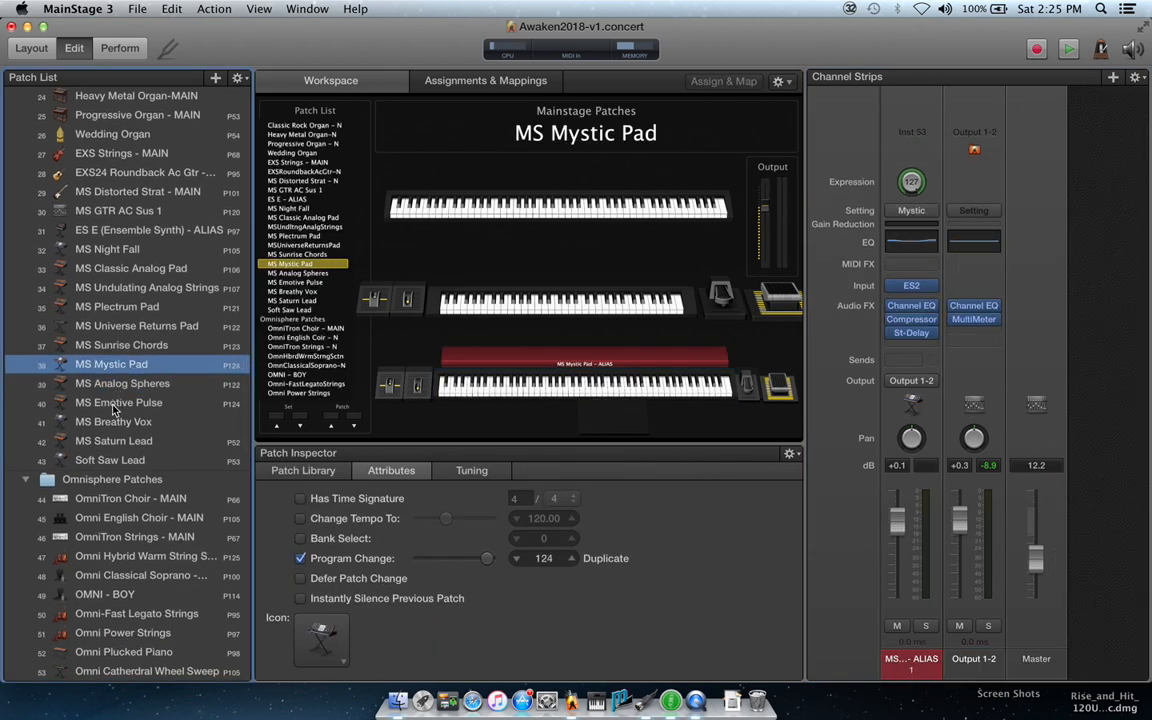
pyautogui.click(114, 406)
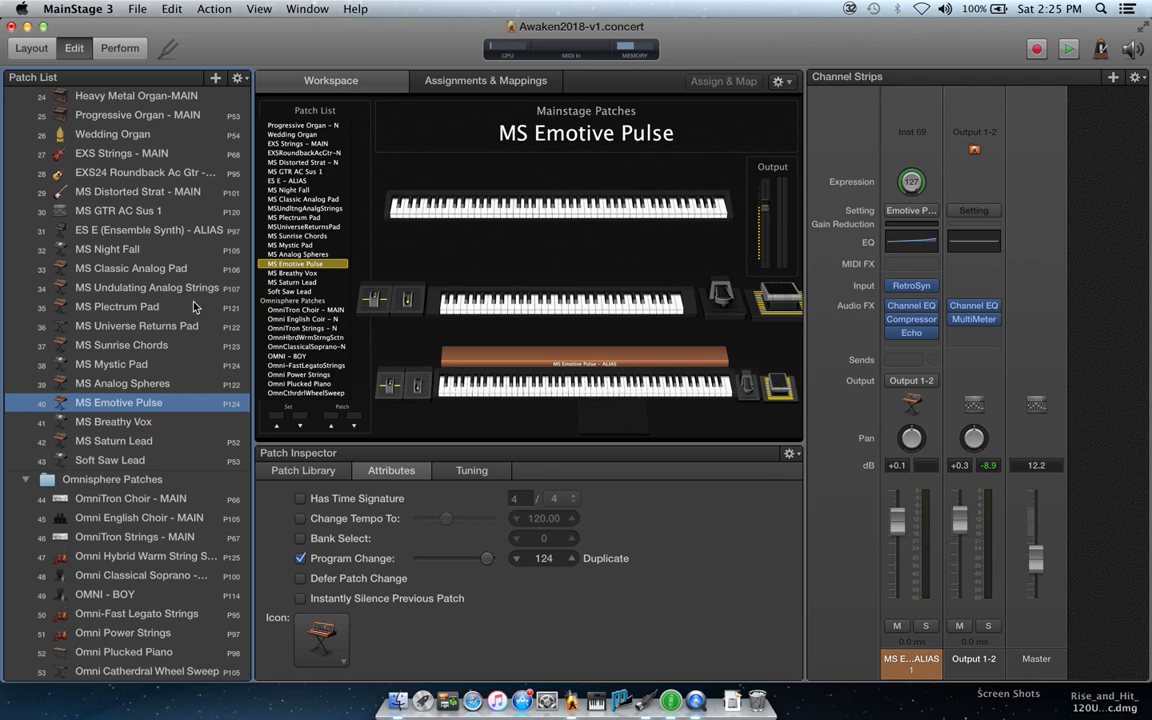
pyautogui.press('super+s')
# Inspect the name attribute of the instrument channel strip in the MS Emotive Pulse patch.
pyautogui.click(913, 125)
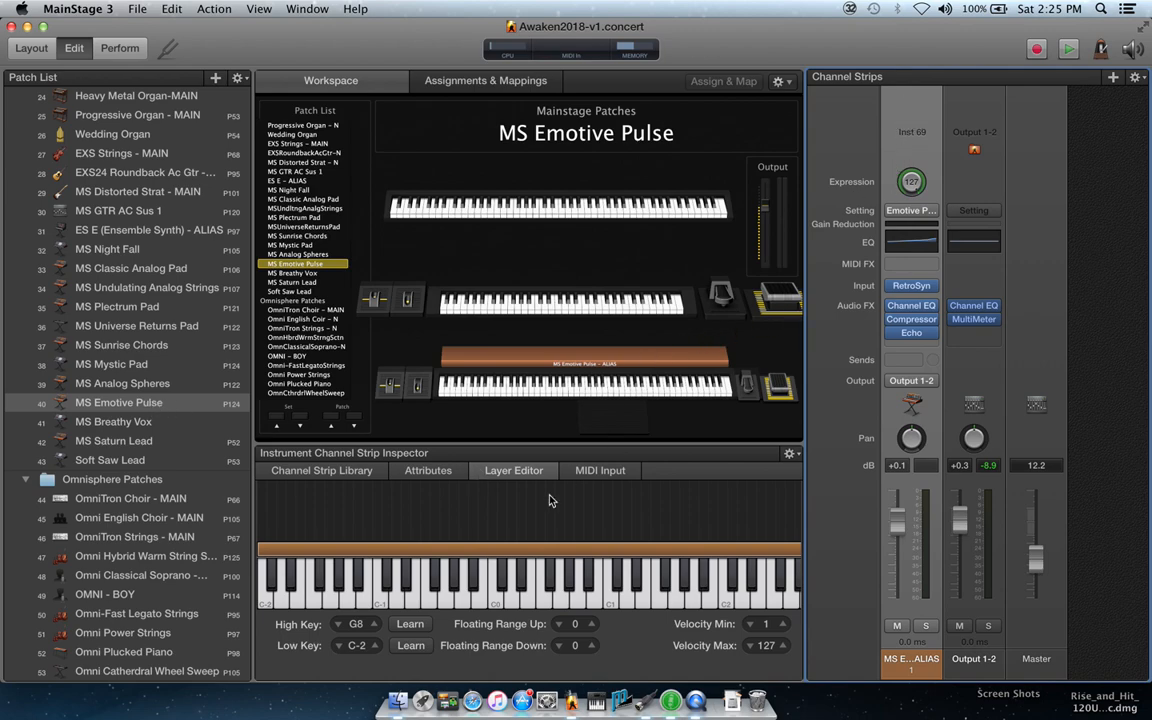
pyautogui.click(446, 476)
pyautogui.doubleClick(418, 500)
pyautogui.press('super+BackSpace')
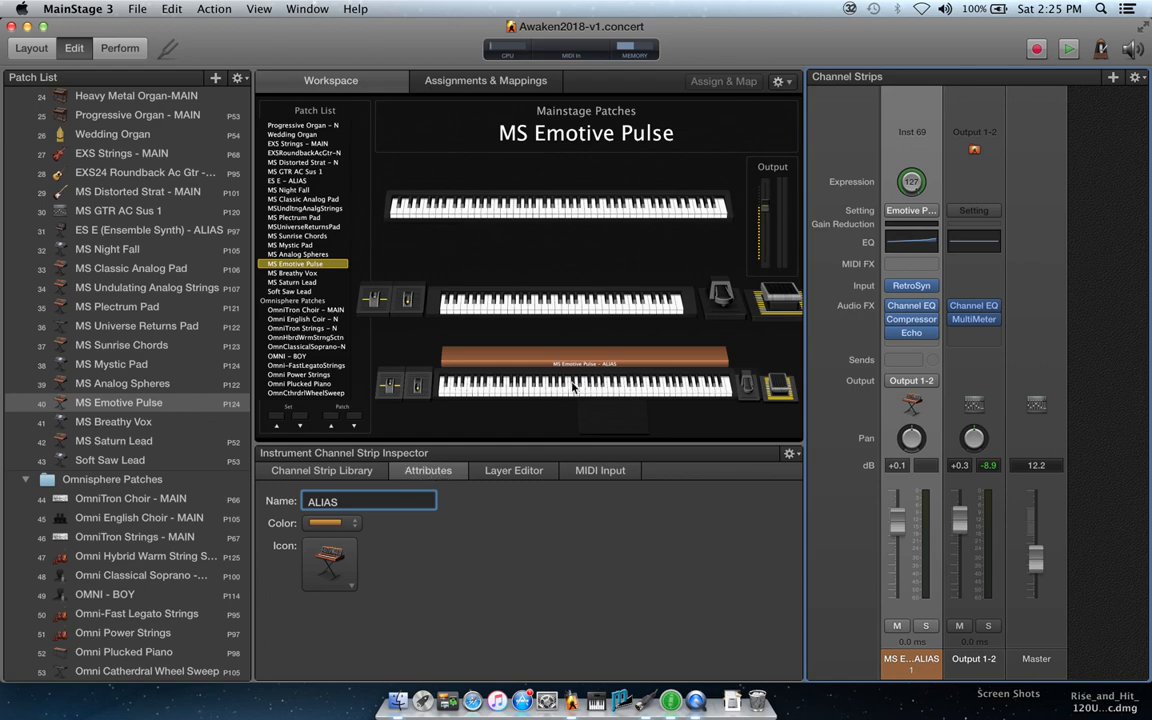
pyautogui.press('Escape')
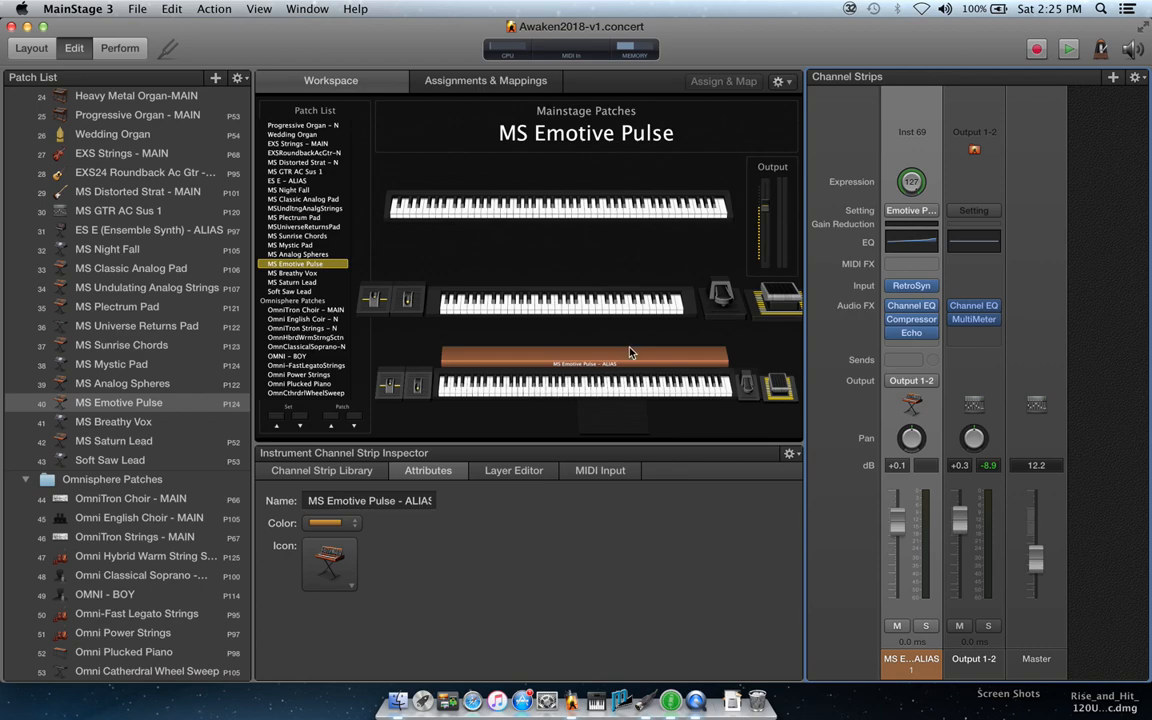
# Compare the library, attributes and tuning settings of the MS Emotive Pulse patch with its channel strip's library, attributes, layer and MIDI input settings.
pyautogui.click(127, 406)
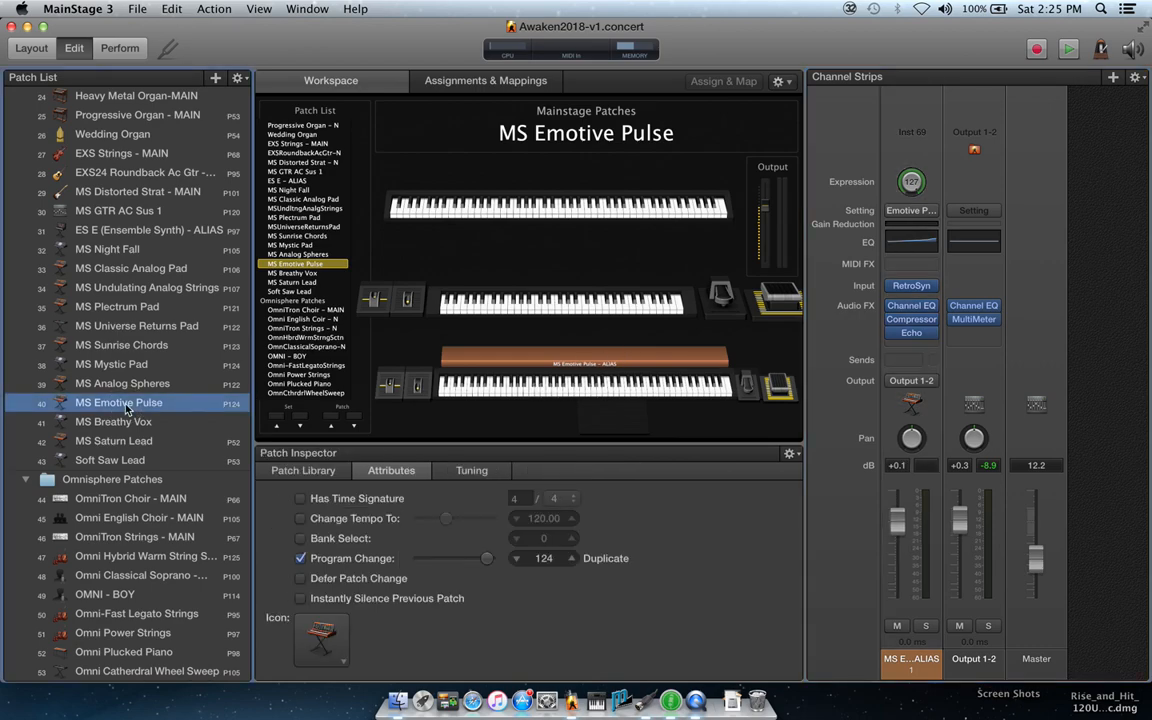
pyautogui.click(306, 471)
pyautogui.click(381, 473)
pyautogui.click(465, 472)
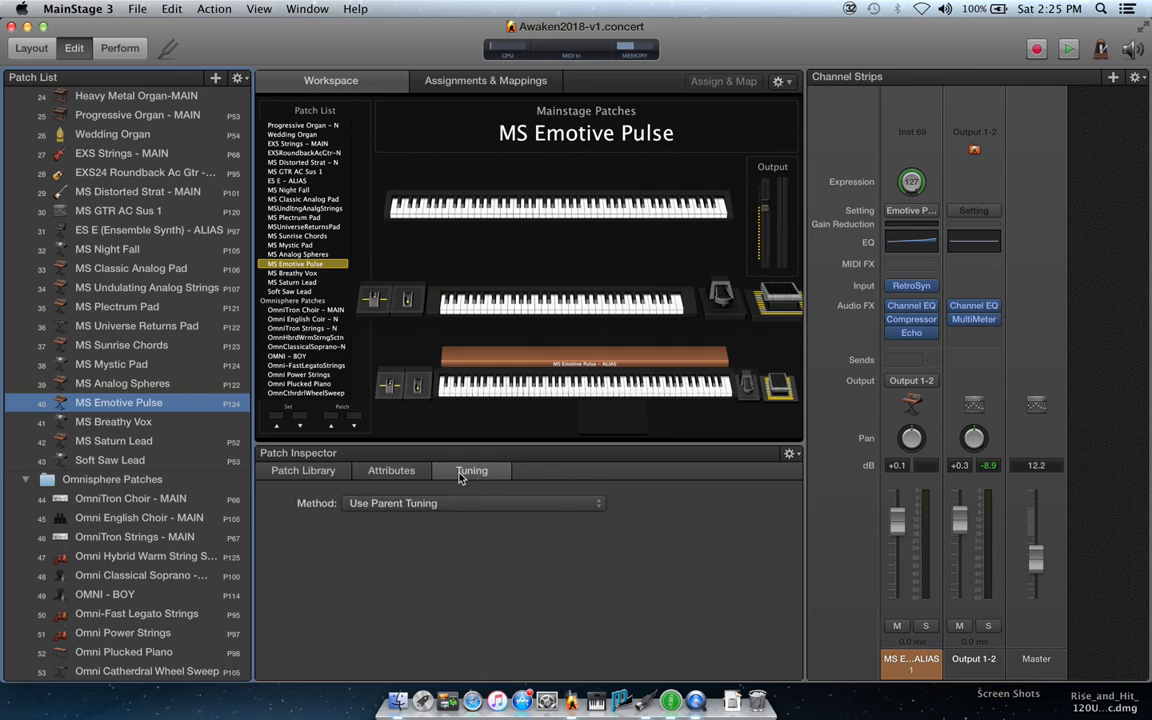
pyautogui.click(170, 405)
pyautogui.press('Return')
pyautogui.click(925, 128)
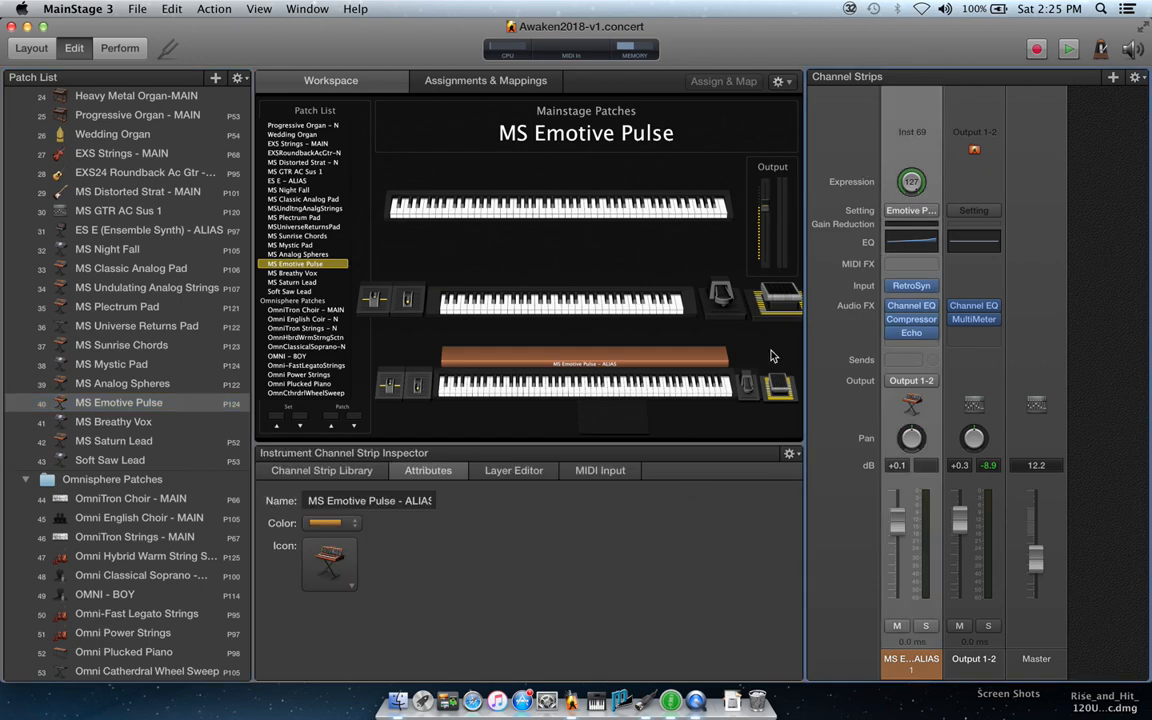
pyautogui.click(340, 470)
pyautogui.click(430, 471)
pyautogui.click(501, 474)
pyautogui.click(578, 471)
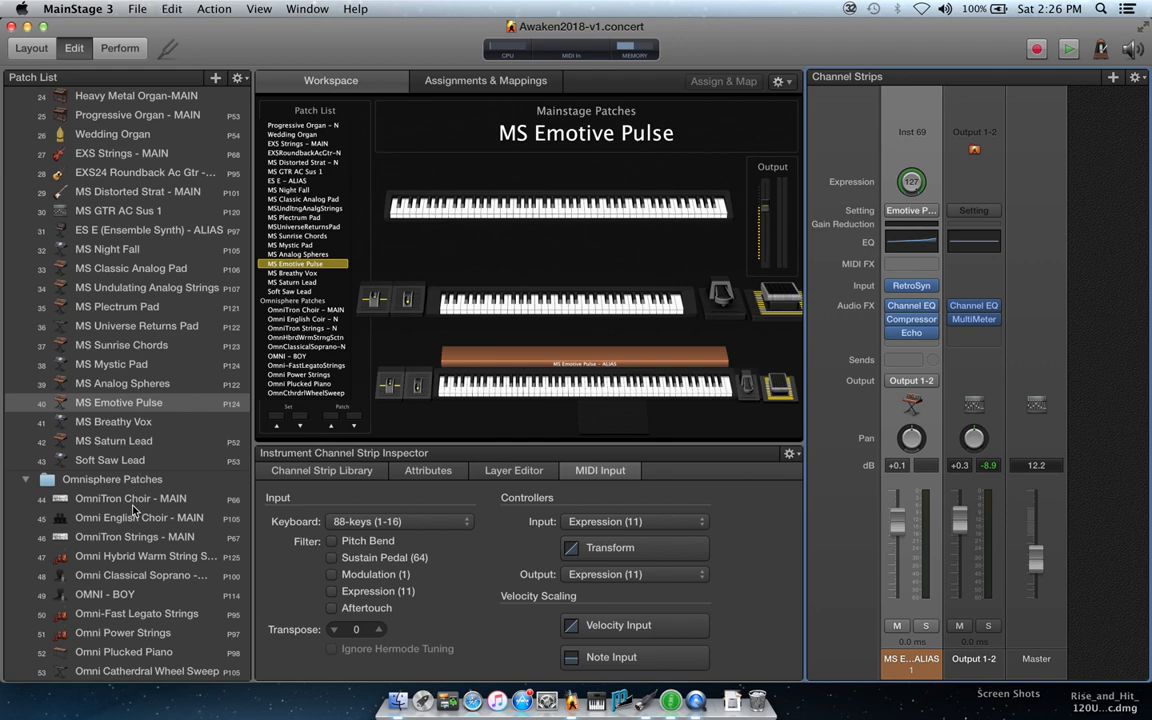
# Compare the layers of the MOT-1.) Intro, V1, V2 and MOT-2.) PC1 > Ch1 patches in the Moment of Truth set.
pyautogui.scroll(-15, 130, 475)
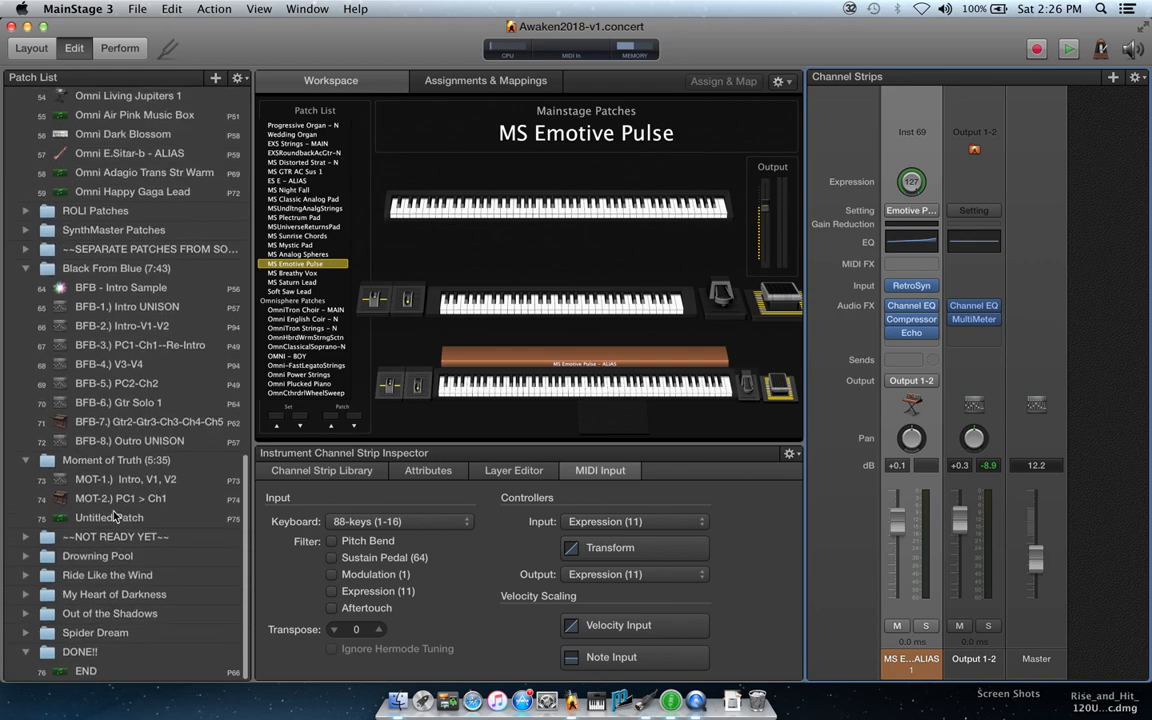
pyautogui.click(120, 500)
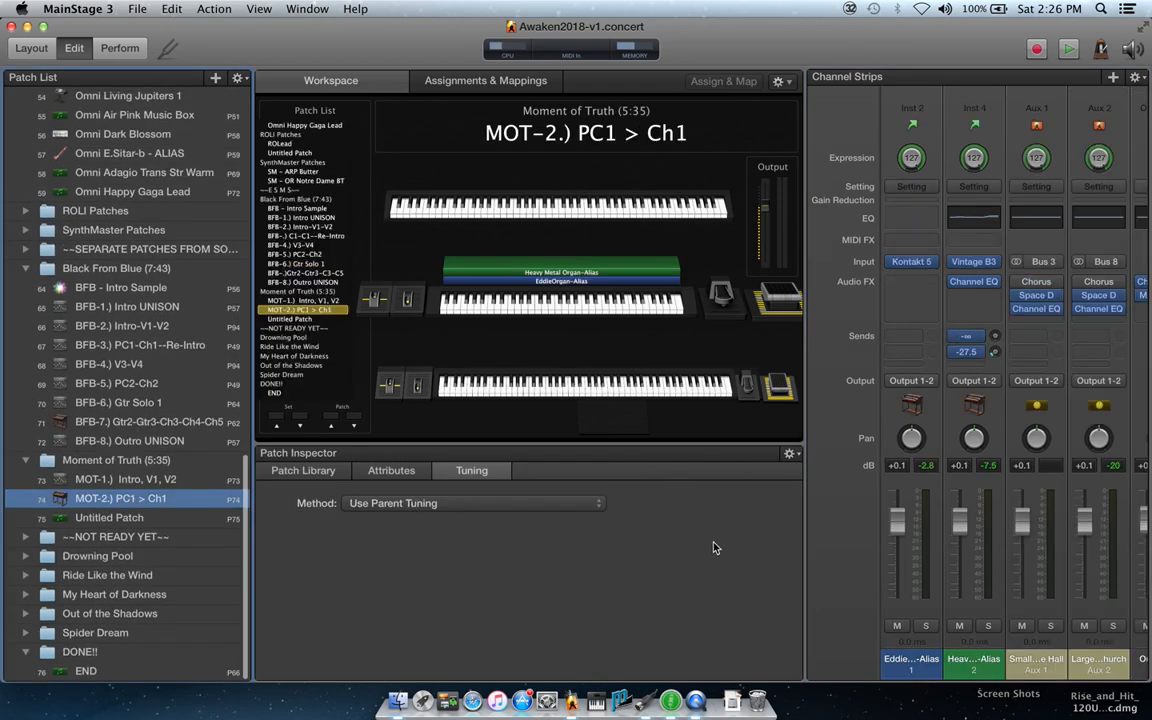
pyautogui.click(157, 484)
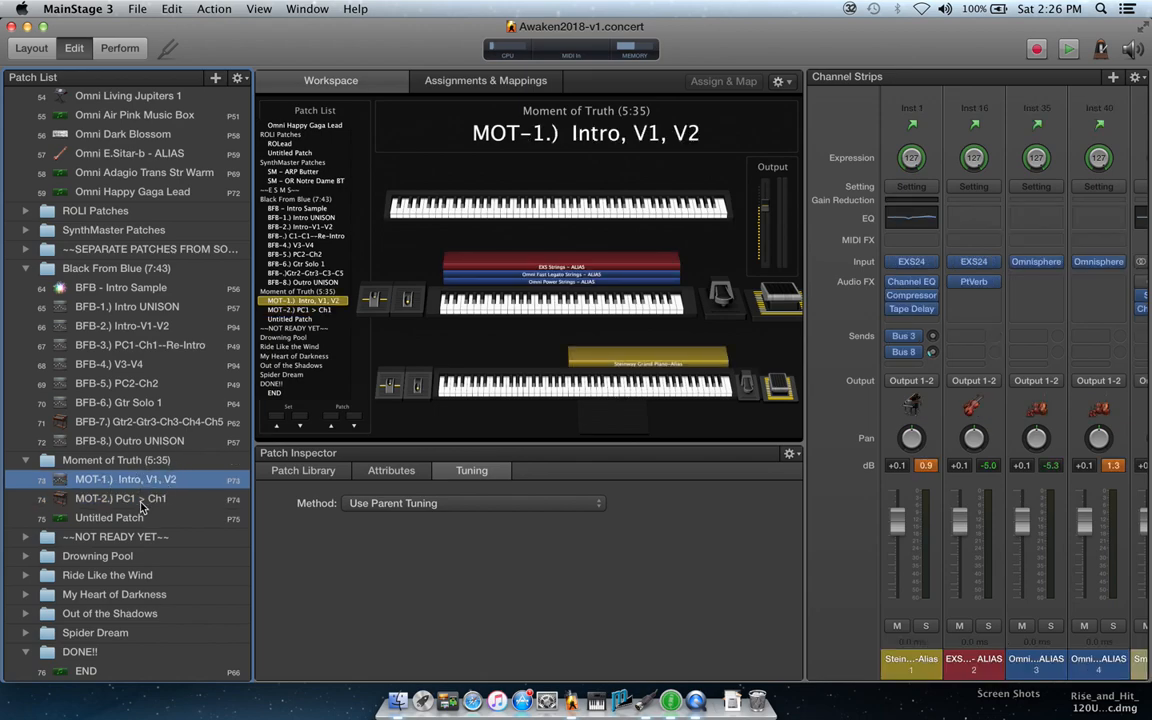
pyautogui.click(122, 498)
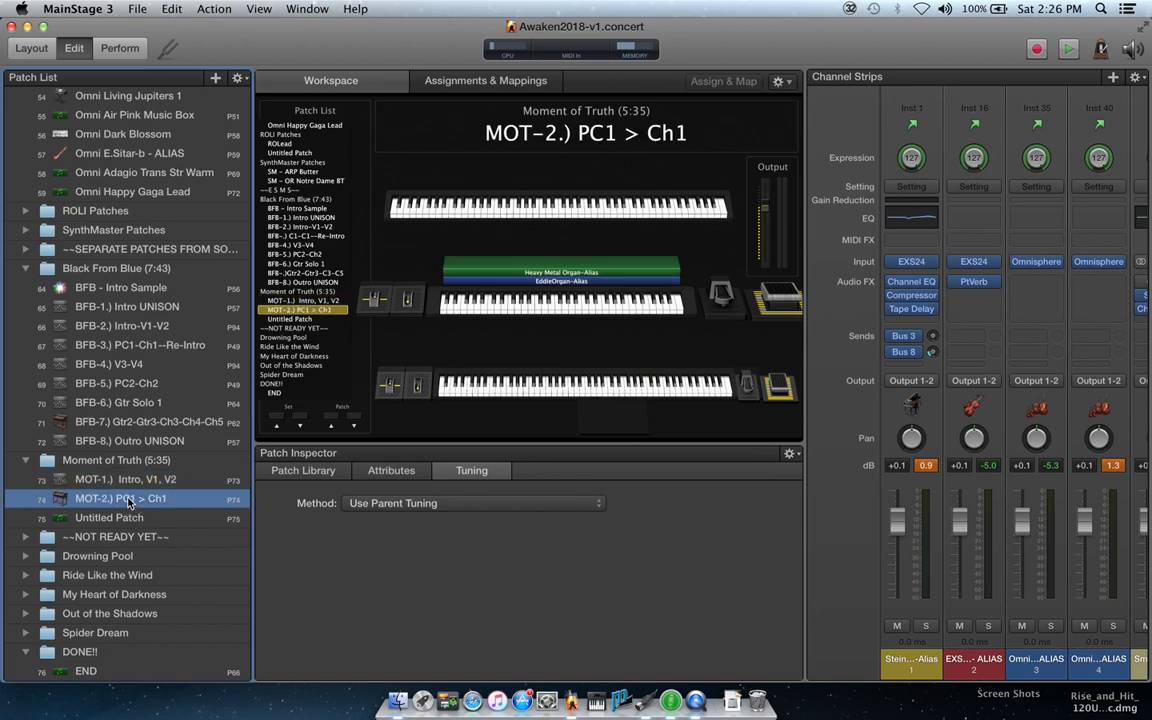
pyautogui.click(136, 486)
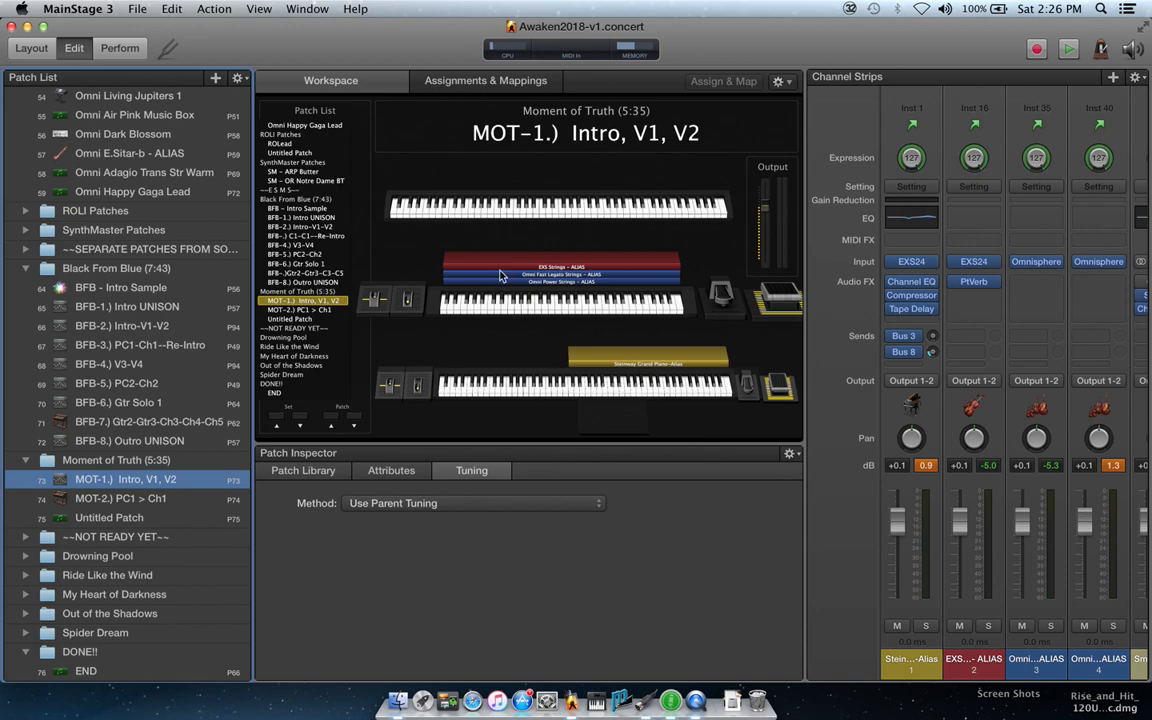
pyautogui.click(166, 499)
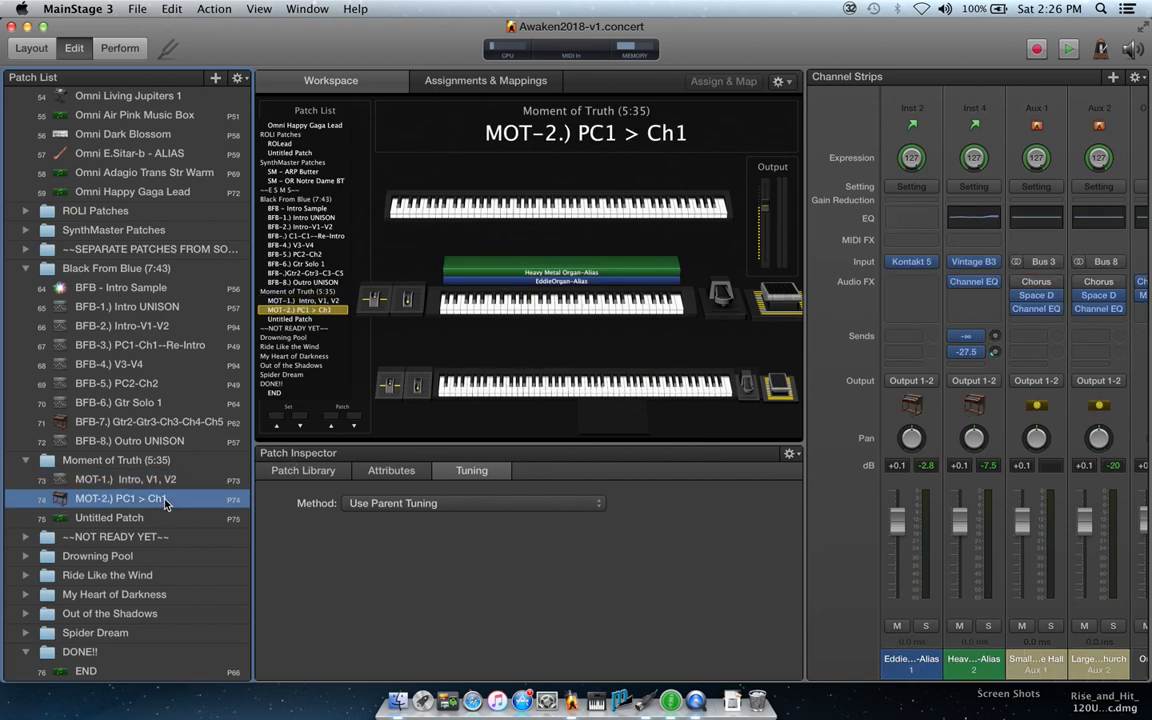
pyautogui.click(143, 480)
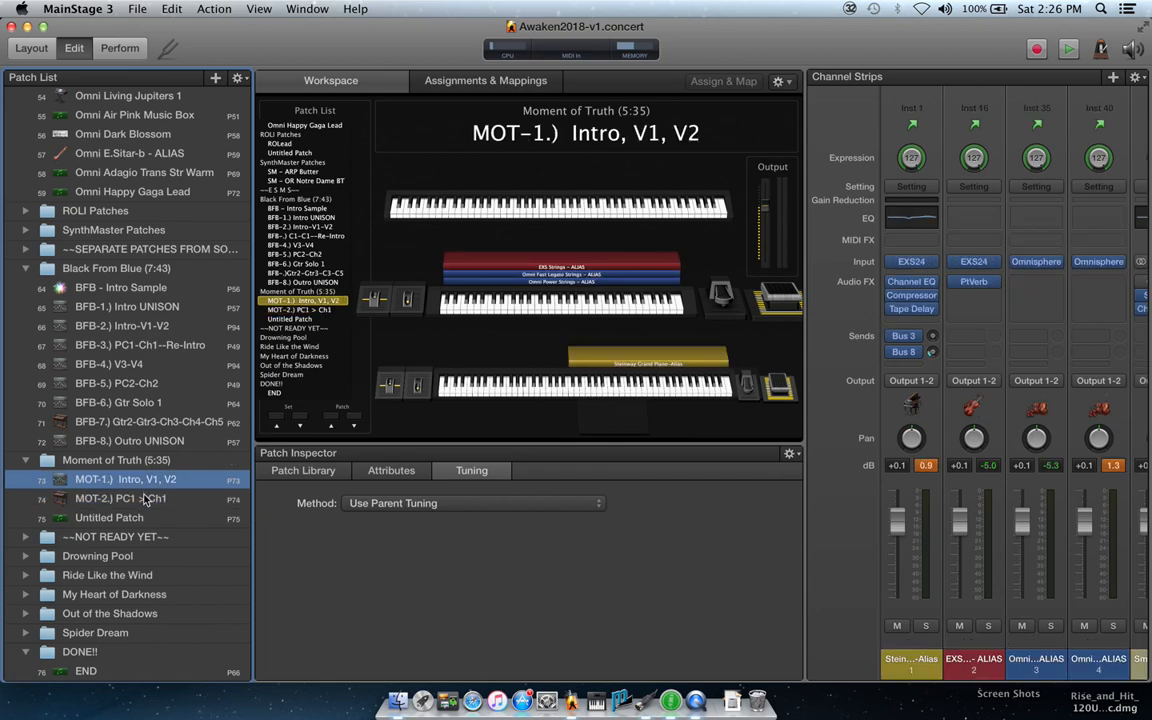
# Try pasting the MS Emotive Pulse channel strip as an alias into the MOT-2.) PC1 > Ch1 patch, and undo the paste.
pyautogui.click(145, 499)
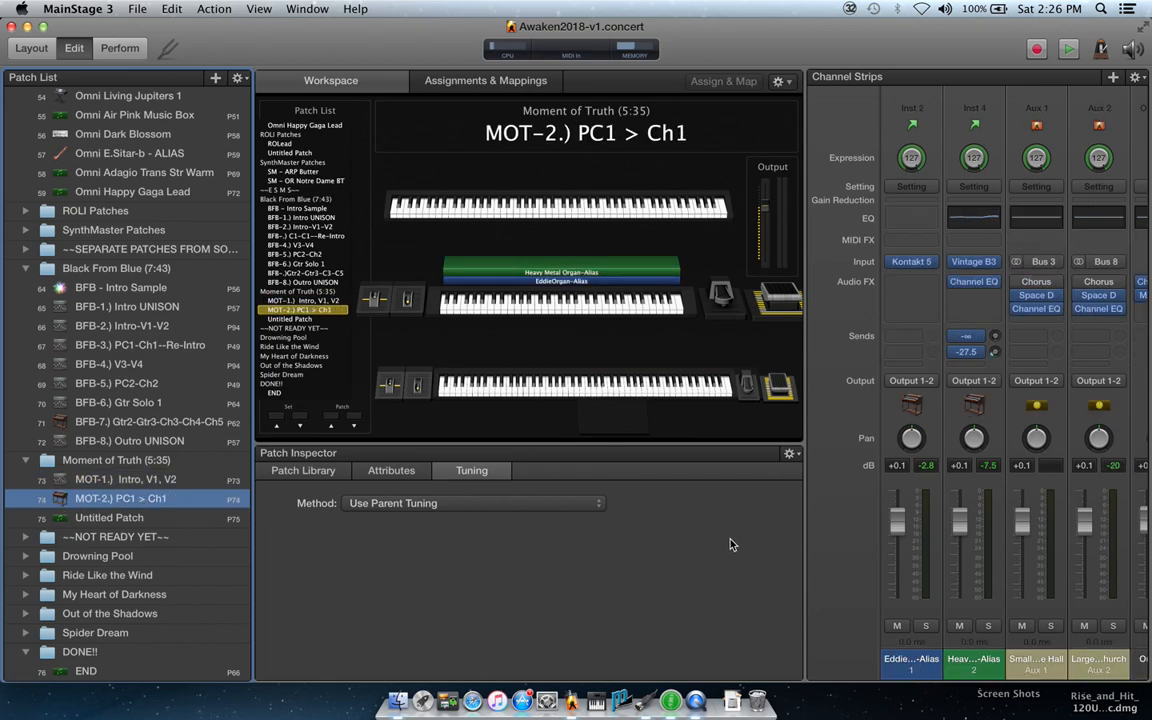
pyautogui.click(162, 12)
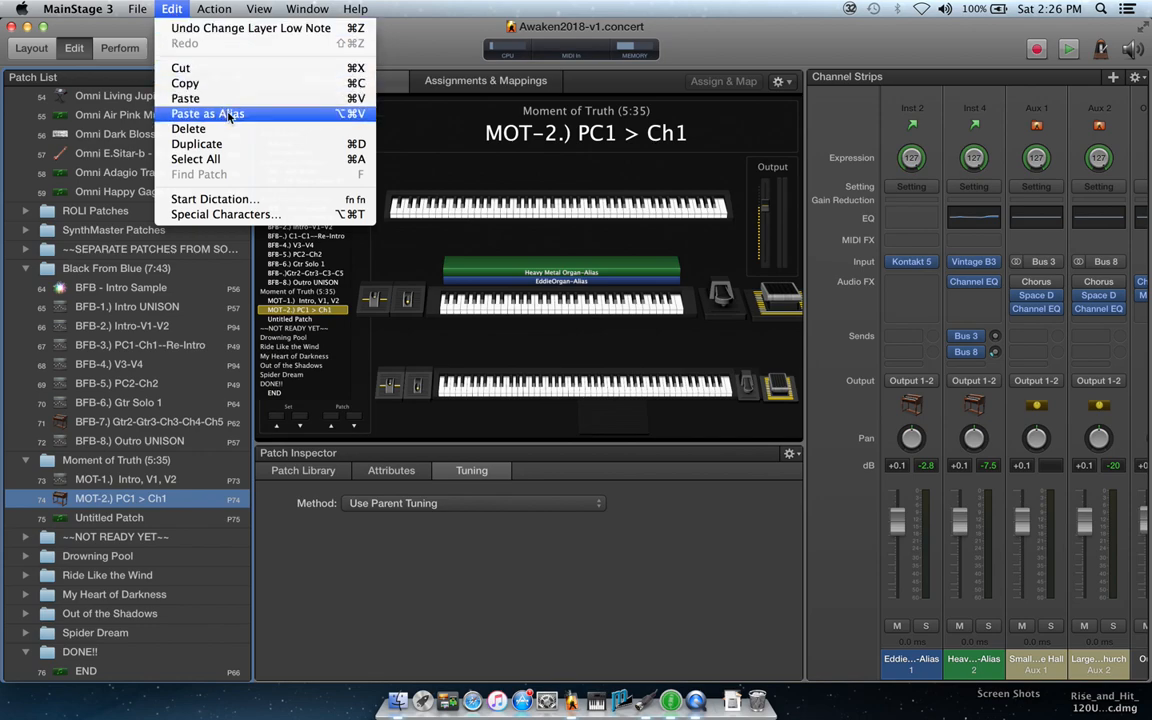
pyautogui.click(366, 117)
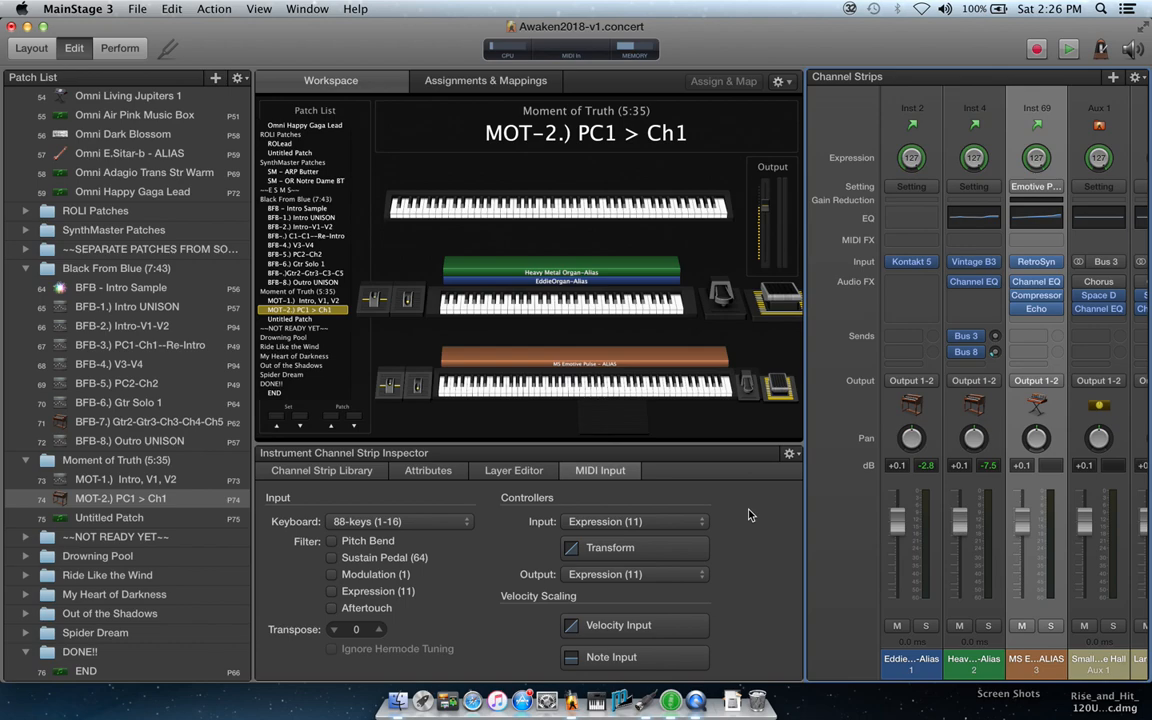
pyautogui.click(118, 482)
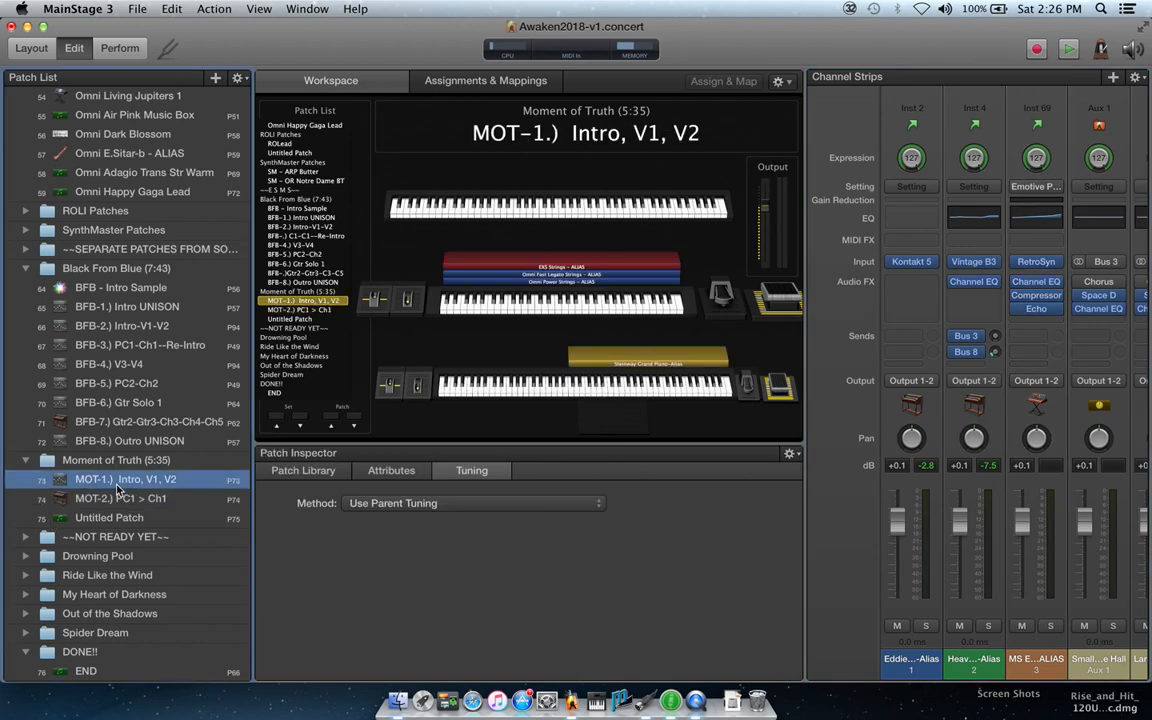
pyautogui.click(128, 504)
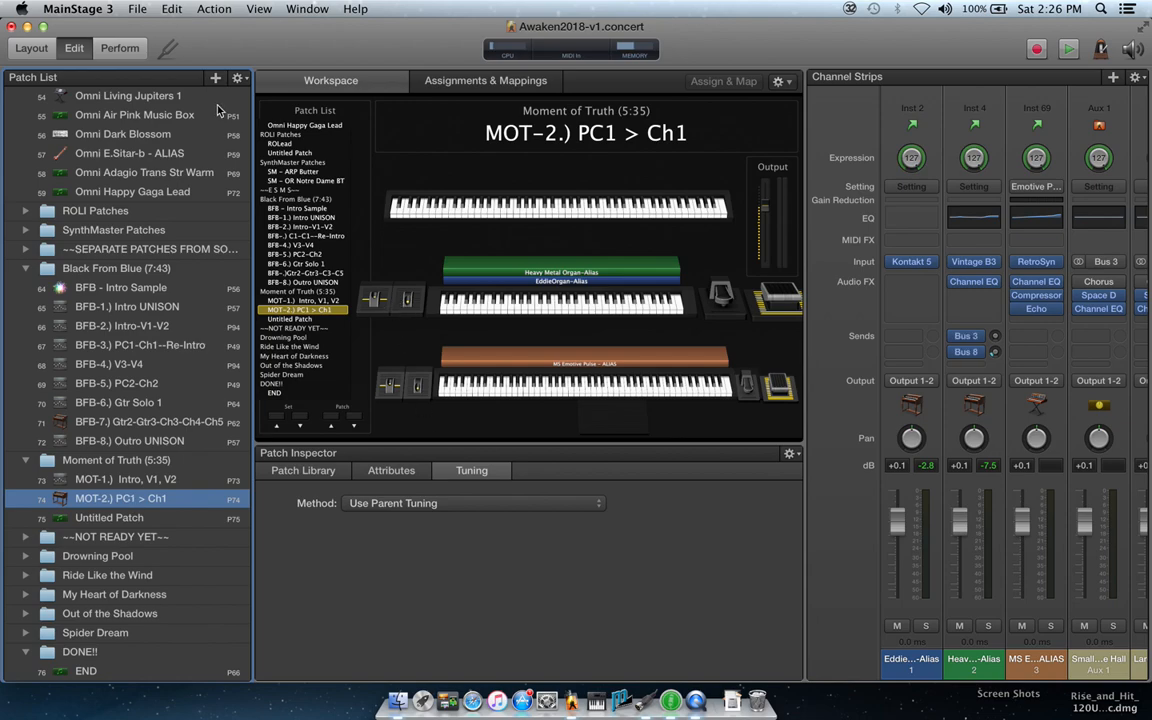
pyautogui.click(172, 10)
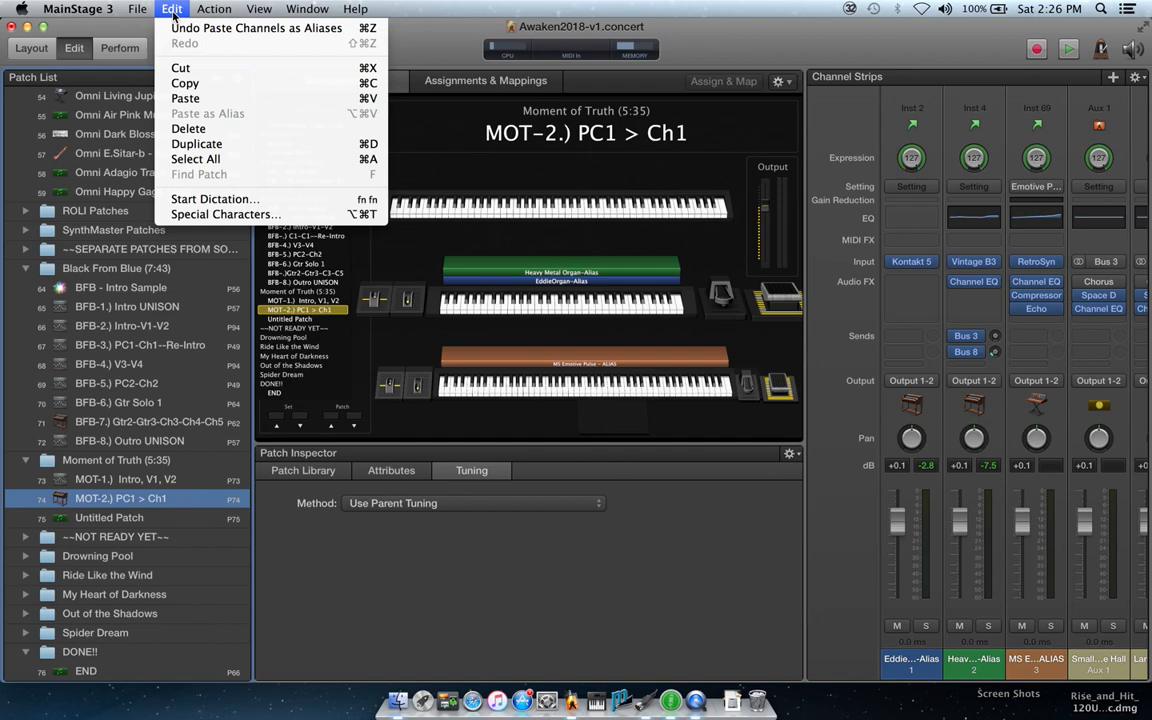
pyautogui.click(366, 30)
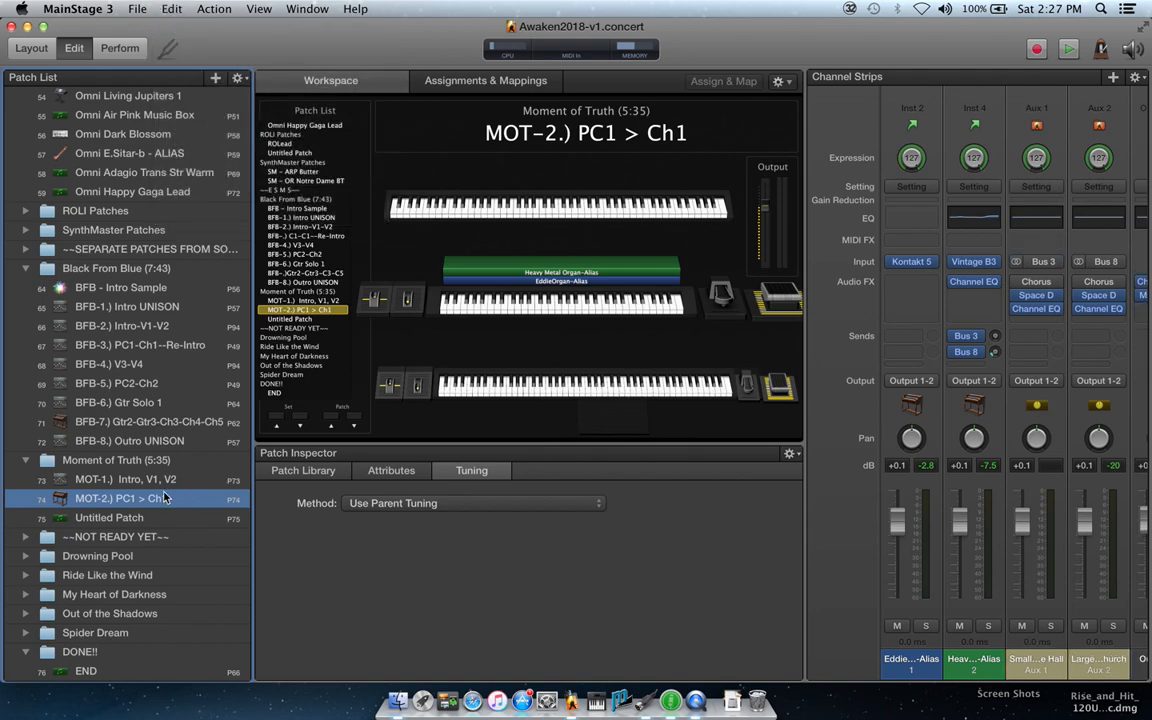
# Paste the MS Emotive Pulse channel strip as an alias into the MOT-1.) Intro, V1, V2 patch.
pyautogui.click(144, 483)
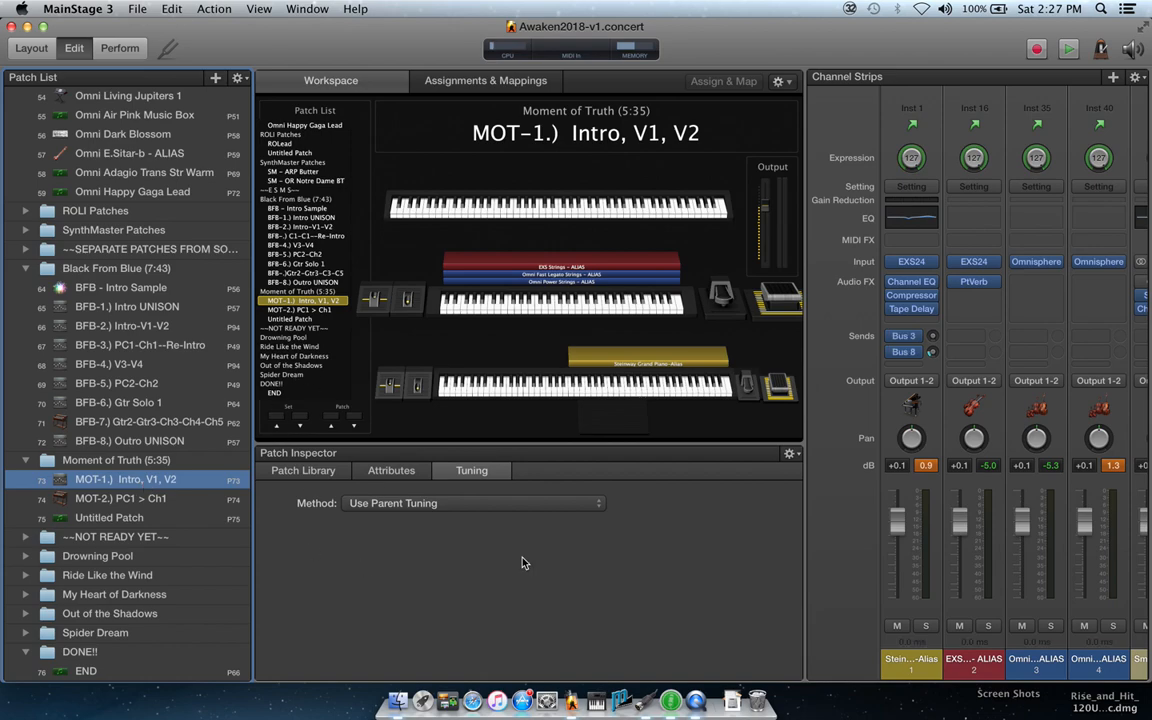
pyautogui.press('super+alt+v')
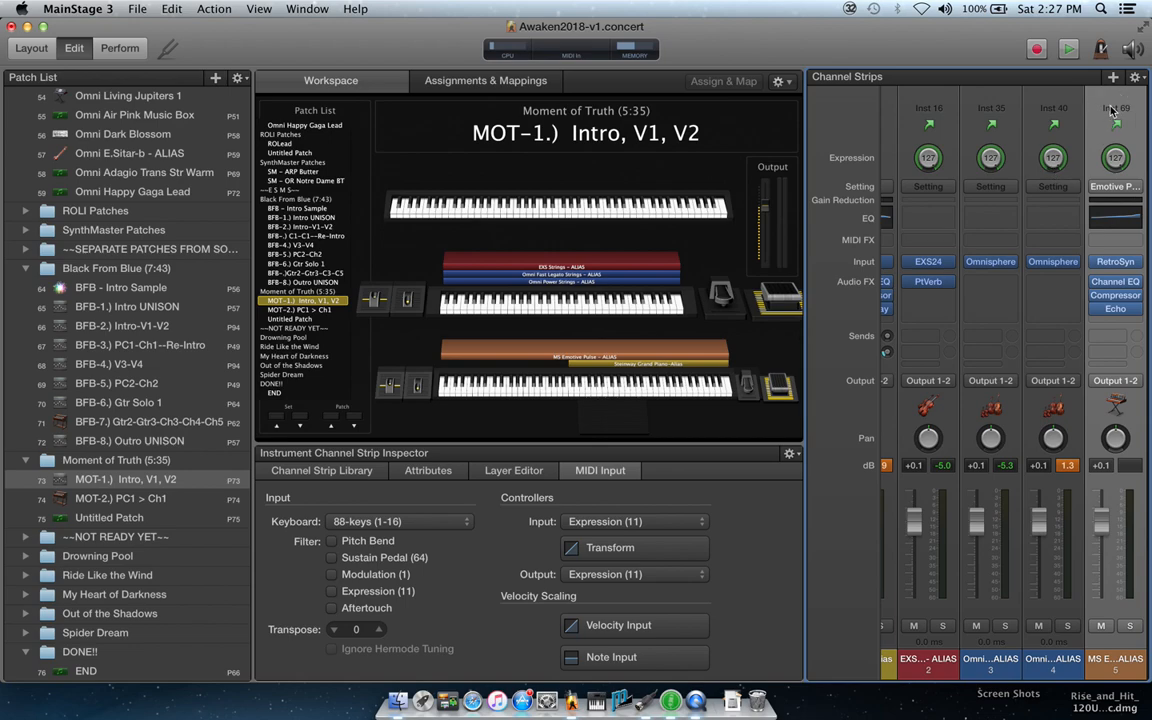
# Set the MS Emotive Pulse - ALIAS layer's high key to F2 and low key to A-1 using Learn, and save the concert.
pyautogui.click(513, 472)
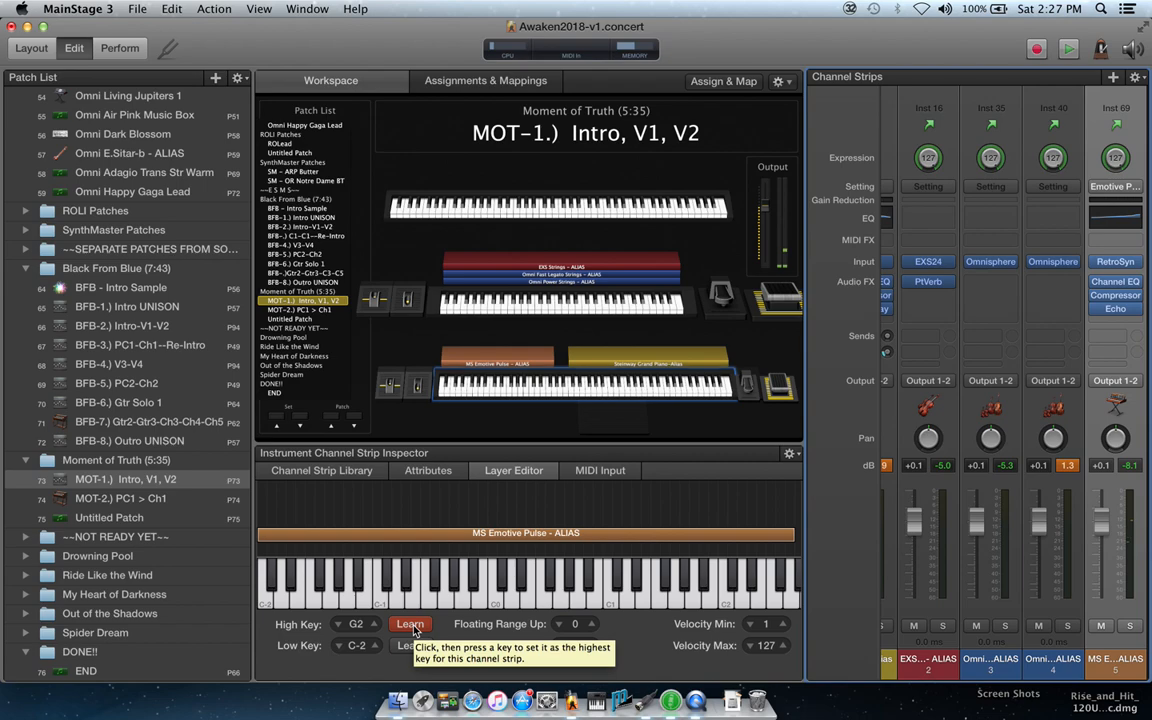
pyautogui.click(411, 624)
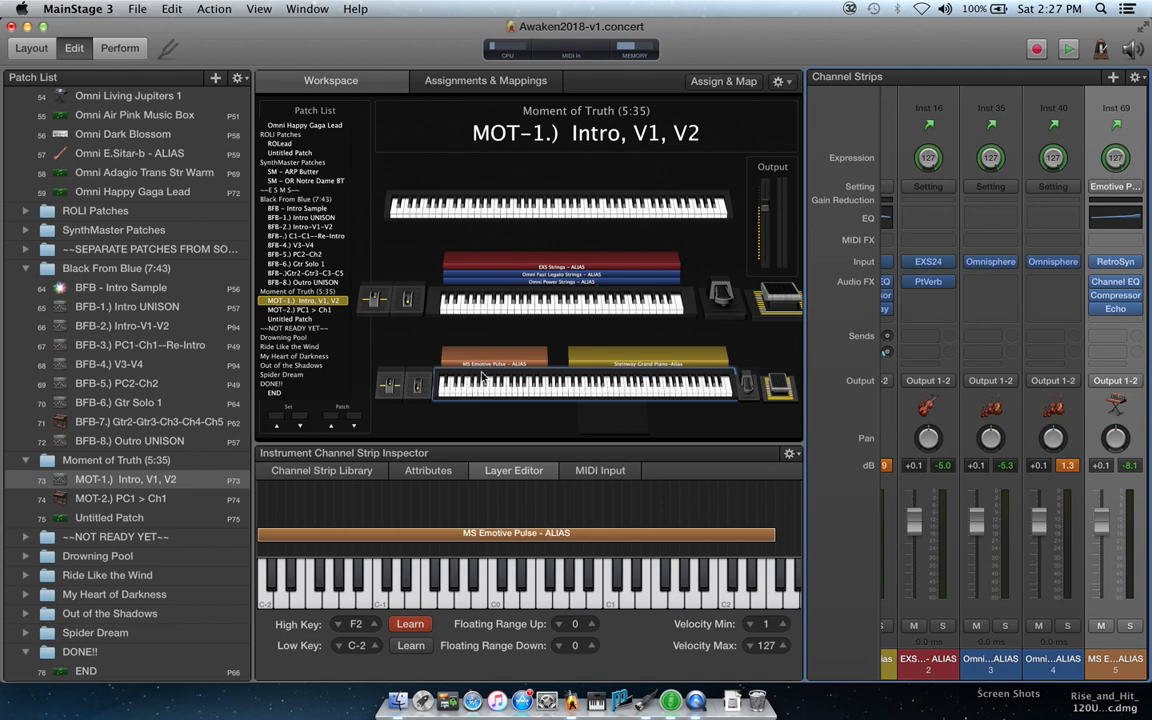
pyautogui.click(411, 624)
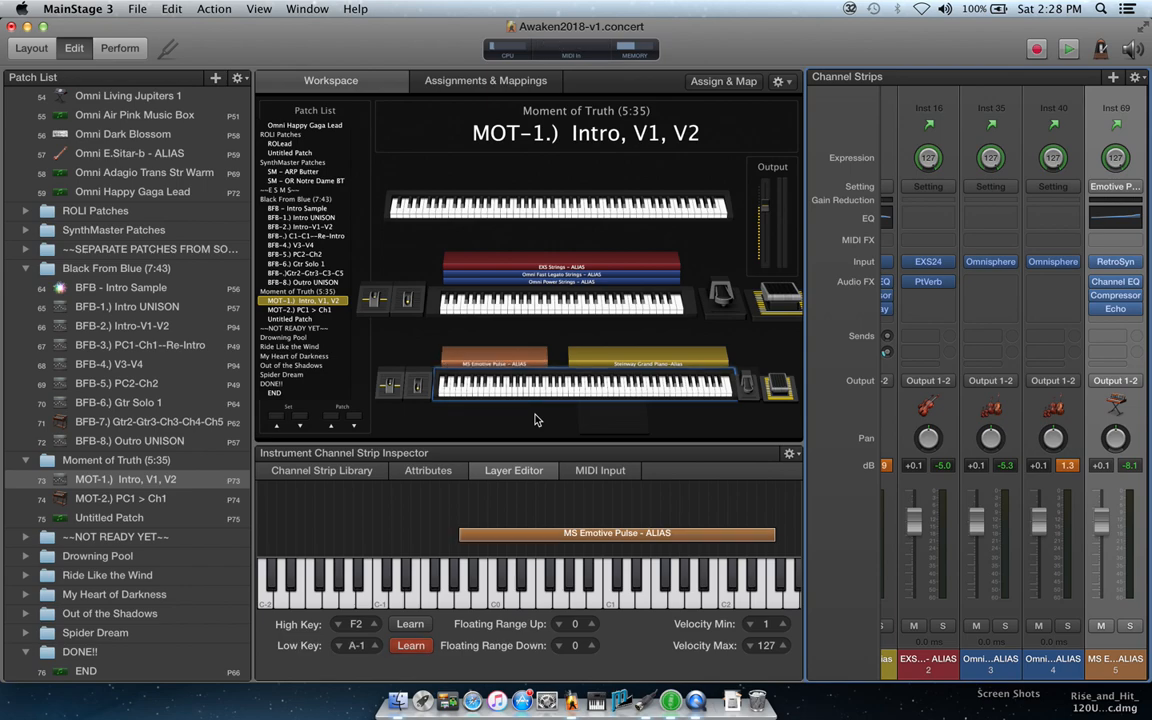
pyautogui.click(418, 647)
pyautogui.press('super+s')
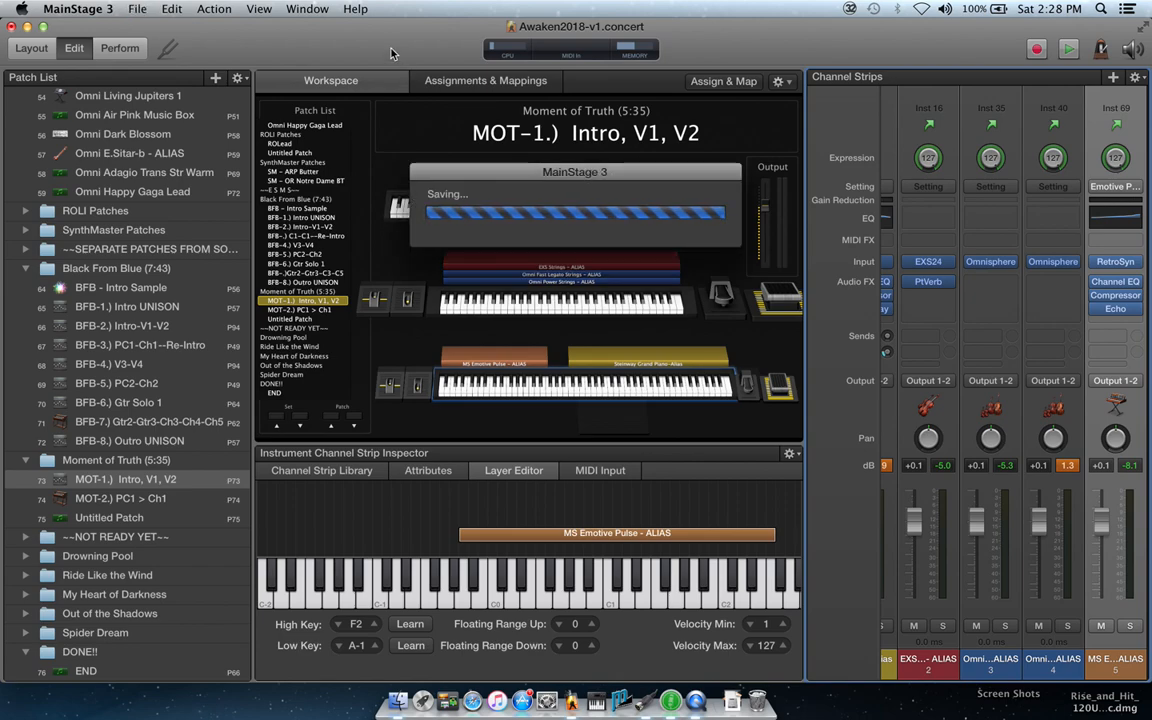